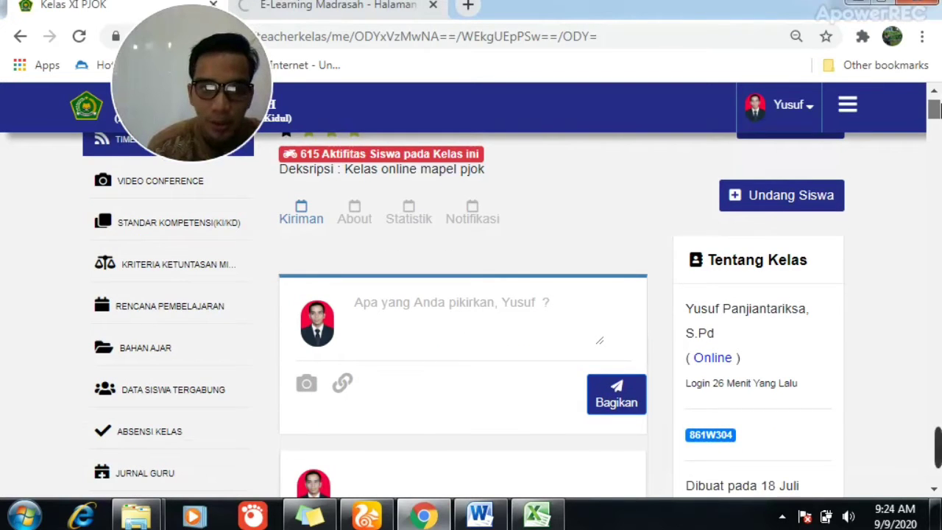
- View the online classes listed under Kelas Online in the site's main navigation, closing the navigation when done
scroll(696, 131, up, 1)
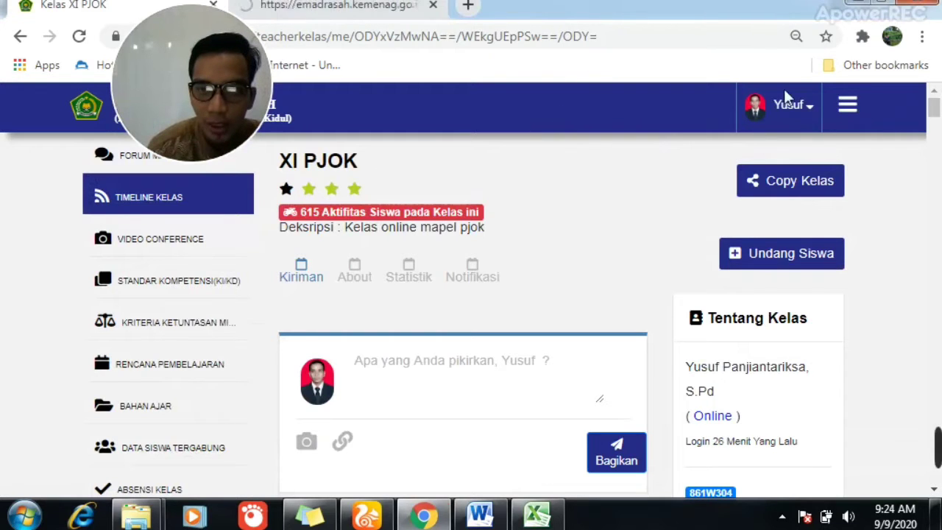
click(848, 105)
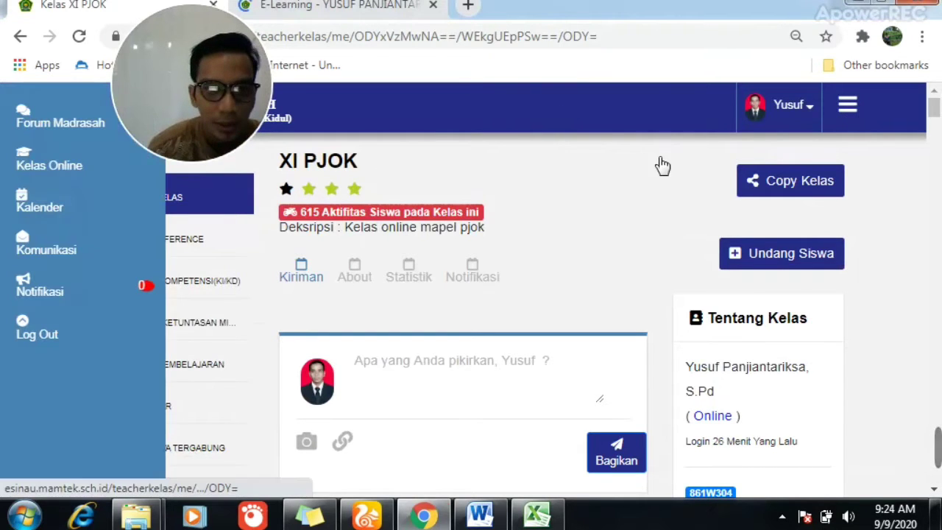
click(37, 168)
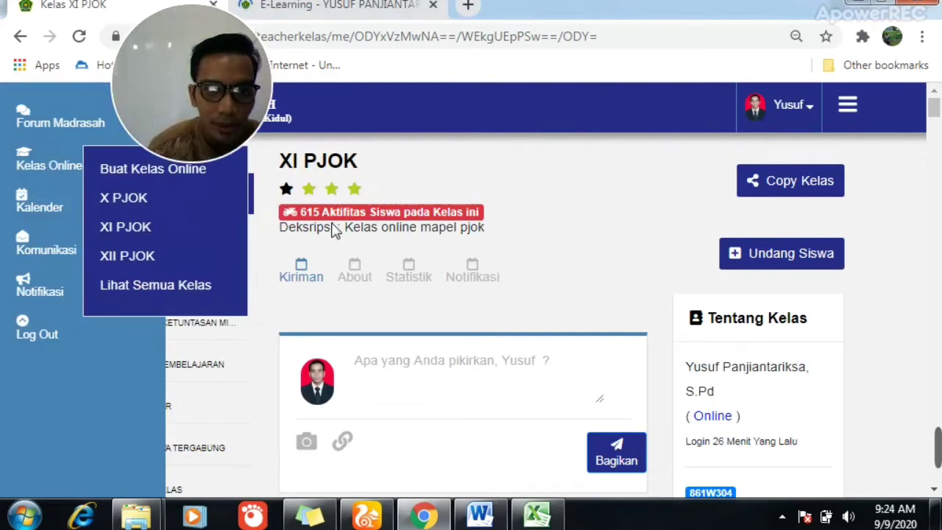
click(849, 106)
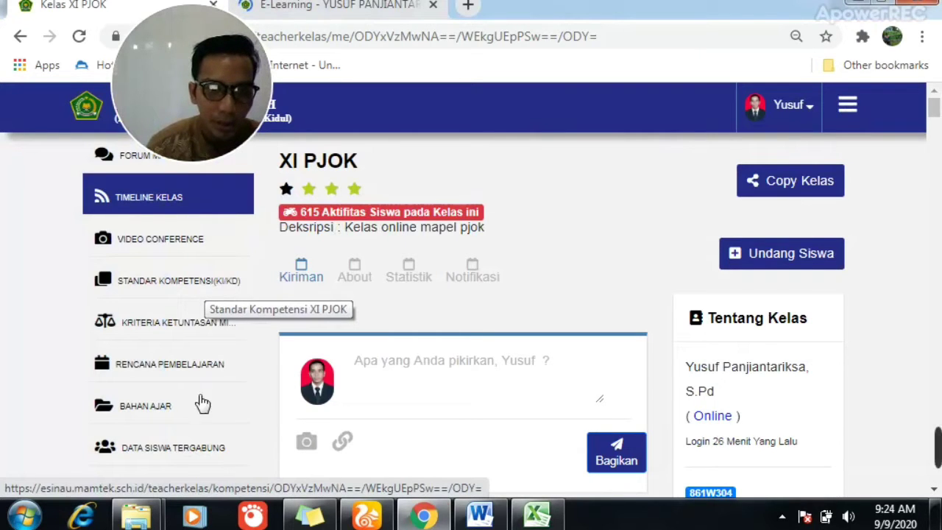
- Open Data Siswa Tergabung to view the students who joined the XI PJOK class
click(220, 450)
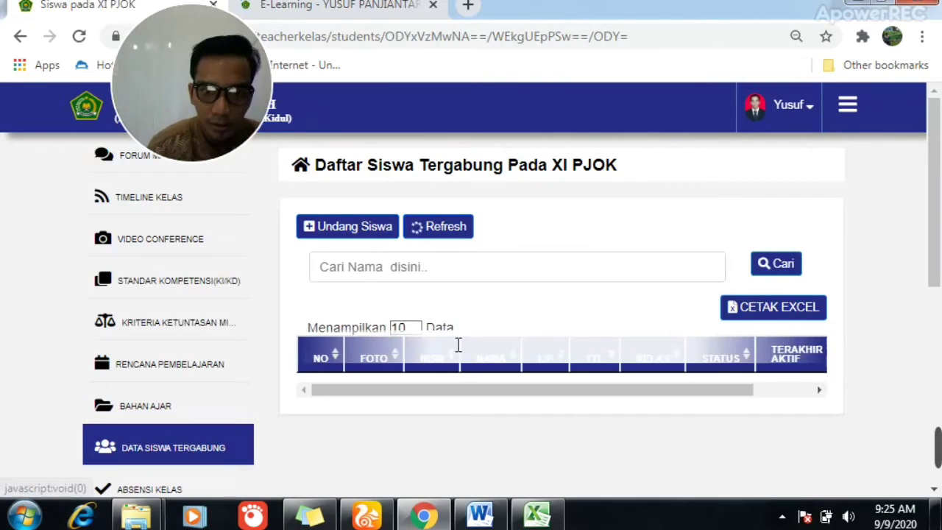
scroll(332, 266, down, 1)
scroll(333, 267, up, 1)
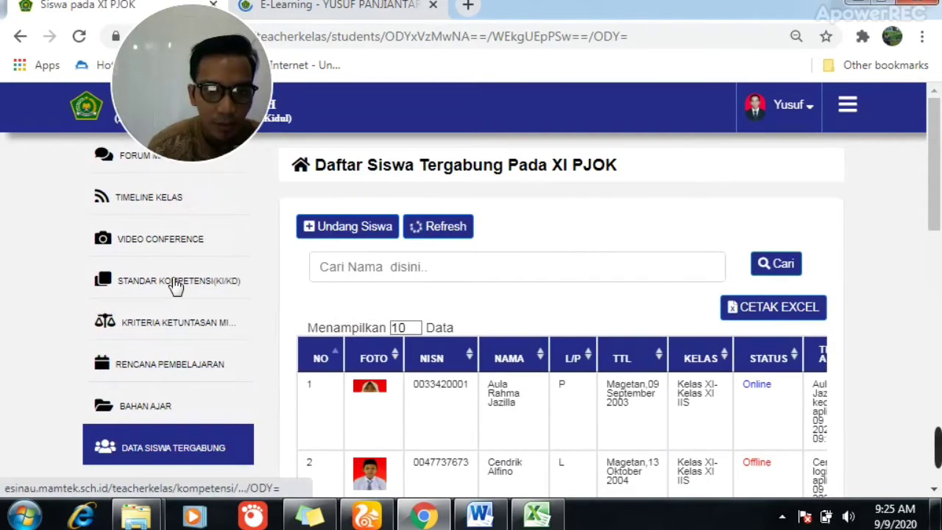
- Open the class's Standar Kompetensi (KI/KD) page and review the Kompetensi Dasar entries under 3 - Pengetahuan
click(175, 286)
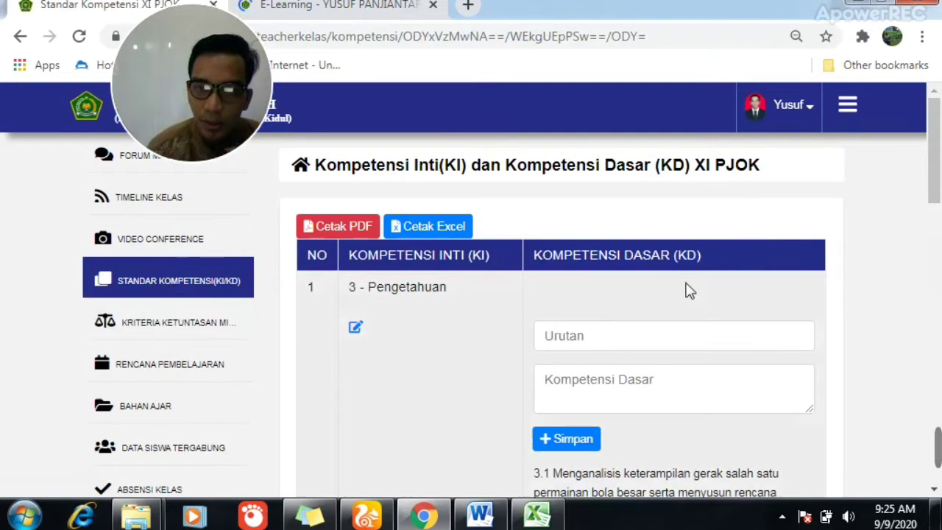
scroll(685, 291, down, 1)
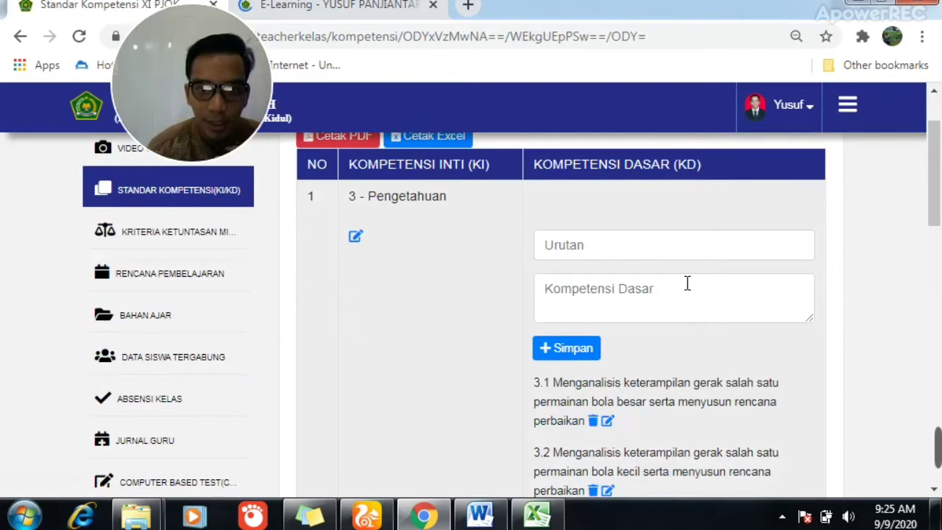
scroll(832, 223, down, 2)
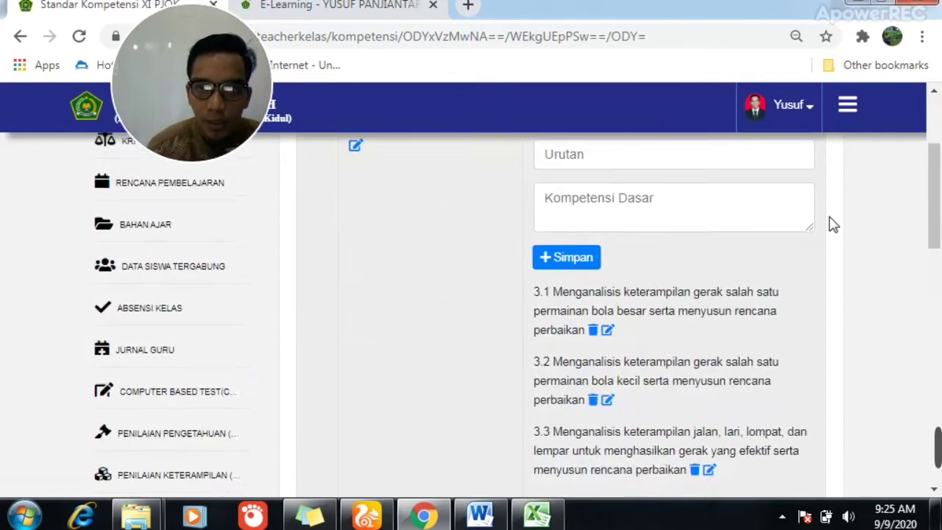
scroll(727, 274, down, 1)
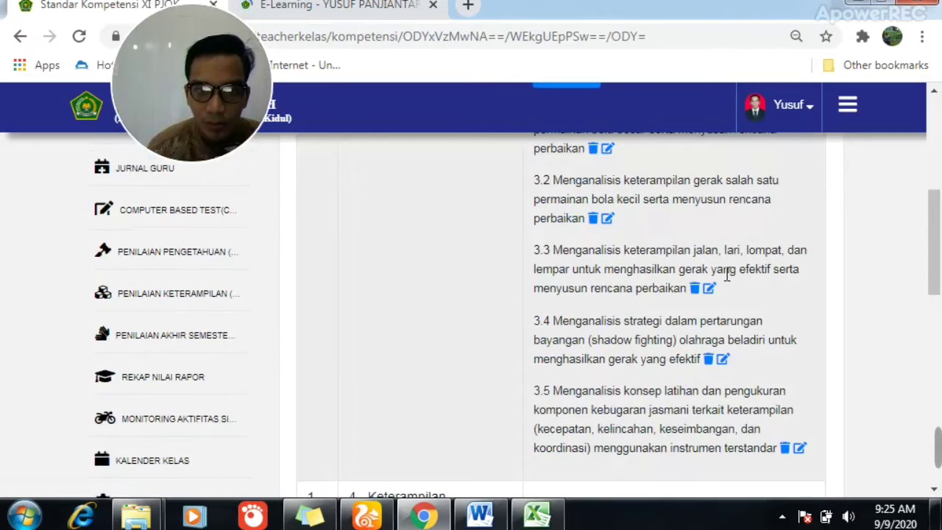
scroll(727, 274, up, 2)
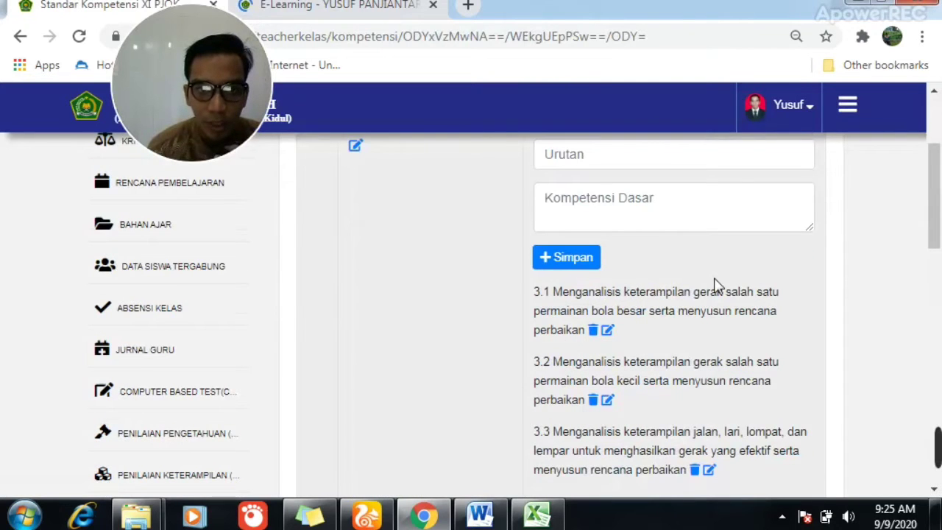
scroll(717, 285, up, 2)
scroll(717, 286, down, 3)
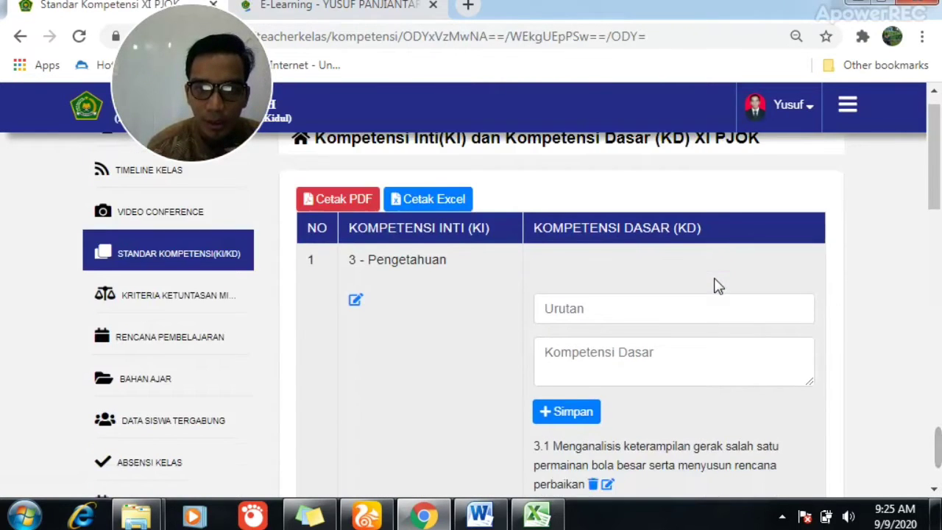
scroll(718, 286, up, 2)
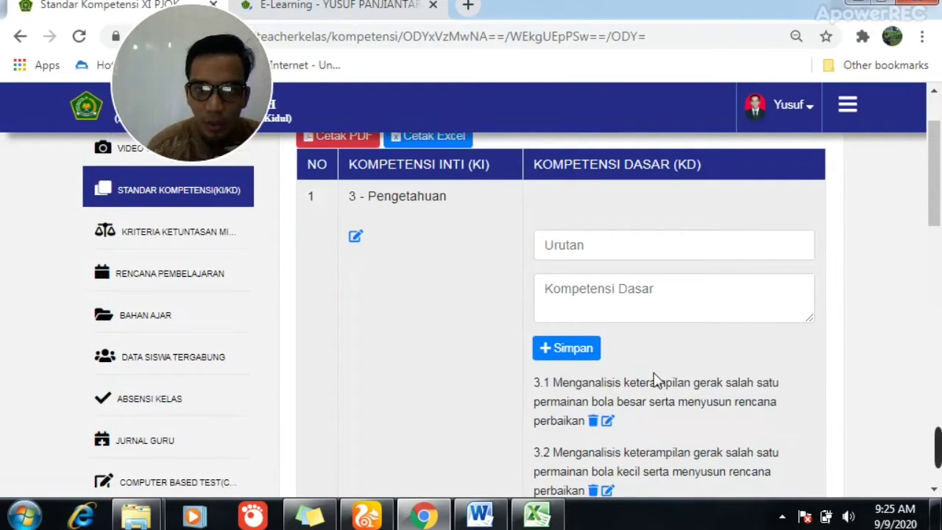
scroll(593, 378, down, 1)
scroll(589, 332, up, 2)
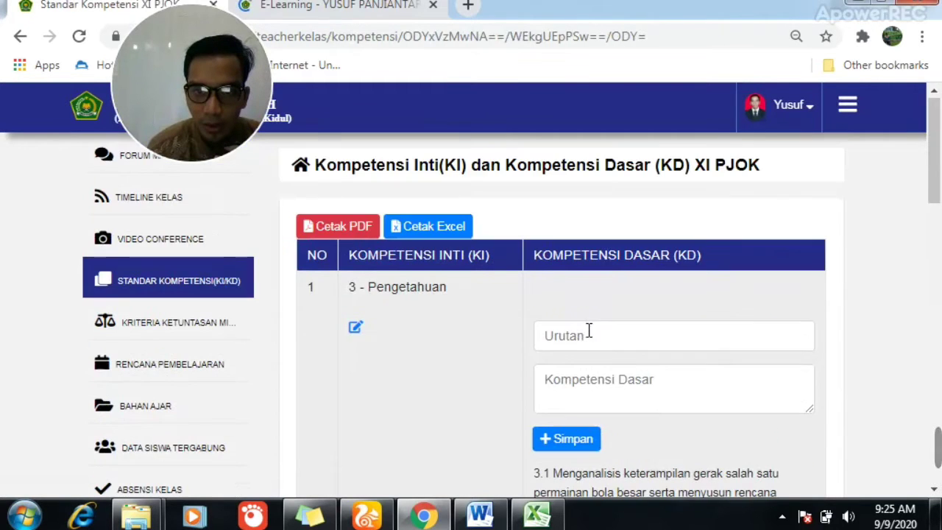
- Set Urutan to 1 for a new Kompetensi Dasar entry under 3 - Pengetahuan
click(765, 343)
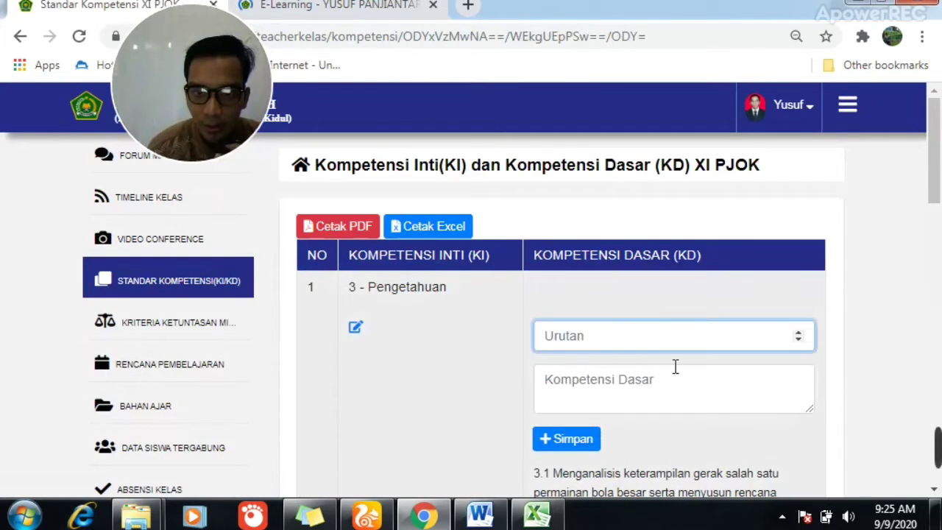
text(1)
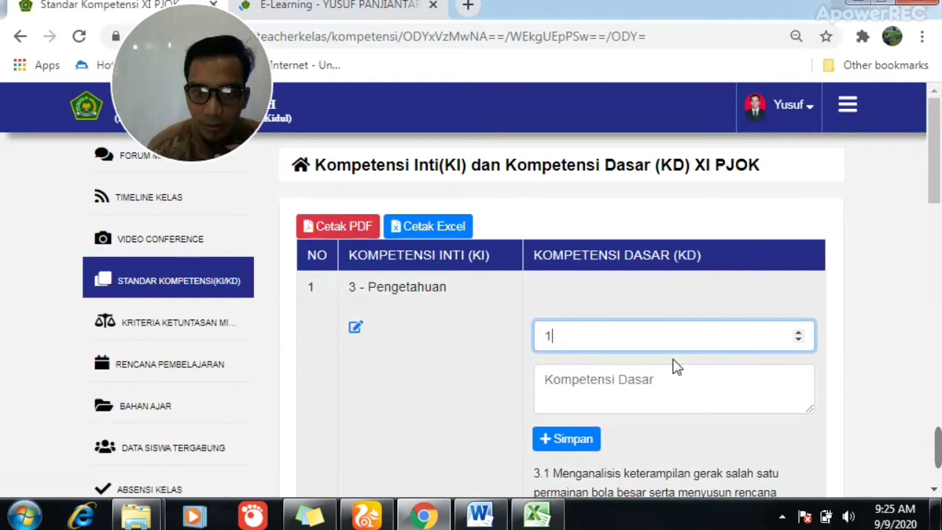
scroll(757, 357, down, 1)
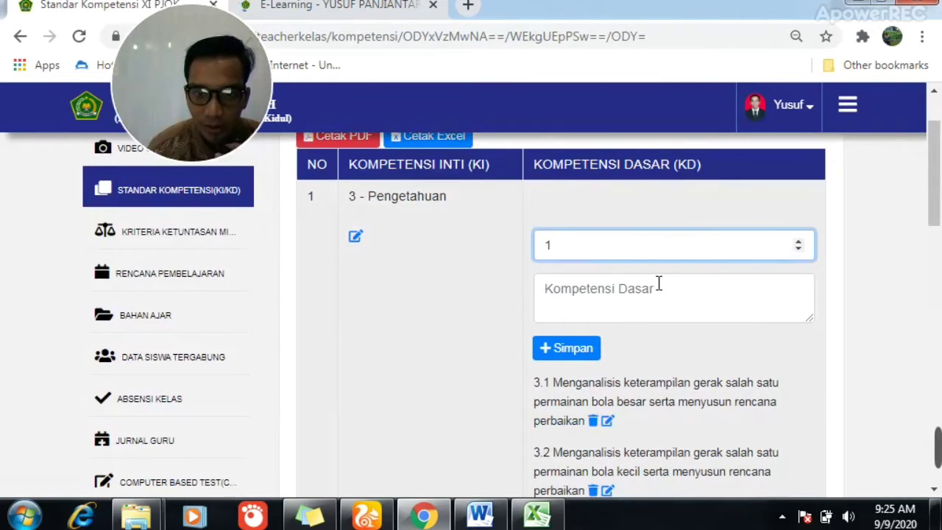
scroll(669, 354, down, 2)
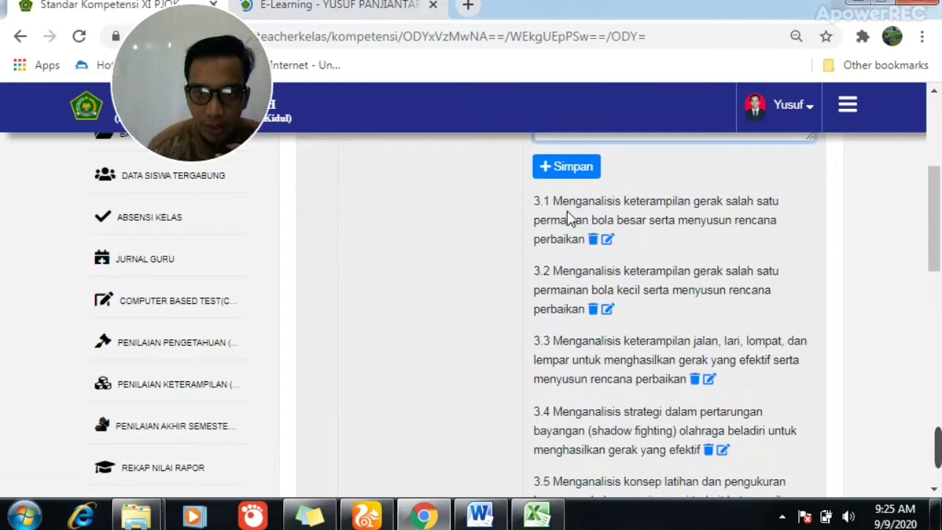
- Switch to the Word document, copy the class XI Kompetensi Dasar 3.1 text without its asterisk, and return to the class page in Chrome
click(479, 515)
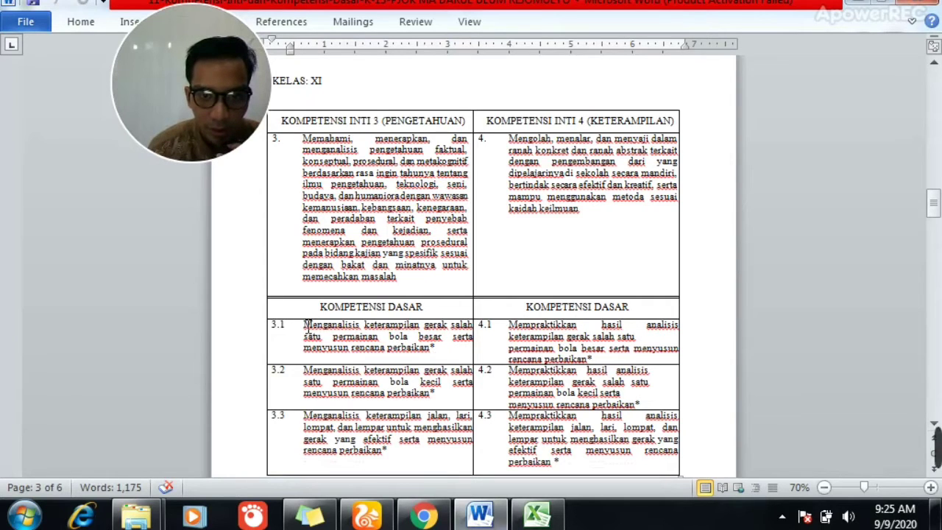
drag(306, 327, 420, 344)
key(ctrl+c)
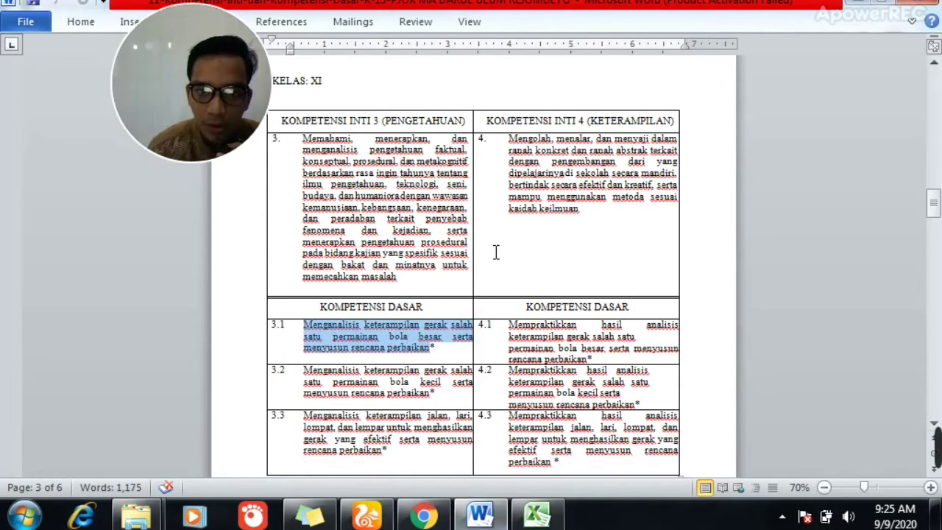
right_click(417, 335)
key(Escape)
right_click(417, 335)
click(463, 97)
key(alt+Tab)
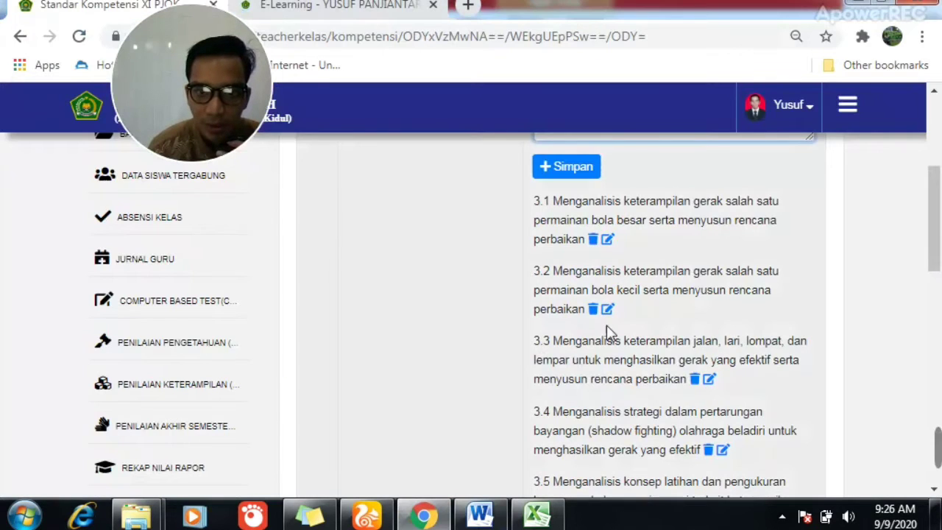
- Paste the copied 3.1 text into the Kompetensi Dasar field of the new entry under 3 - Pengetahuan
click(607, 239)
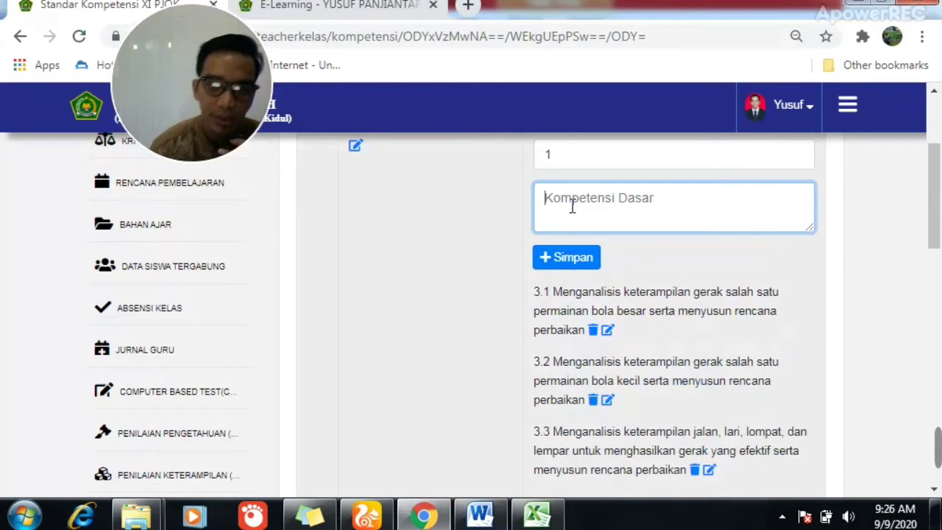
key(ctrl+v)
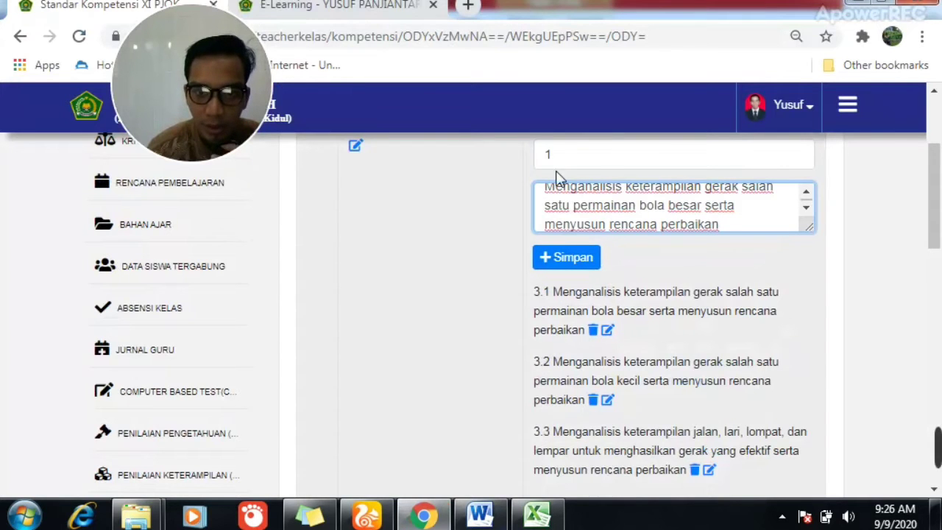
scroll(563, 212, down, 1)
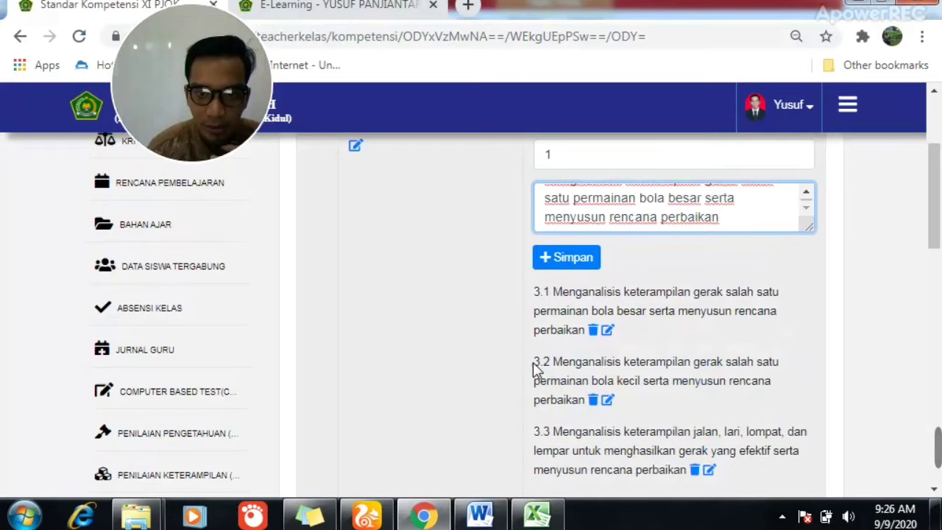
scroll(522, 355, up, 3)
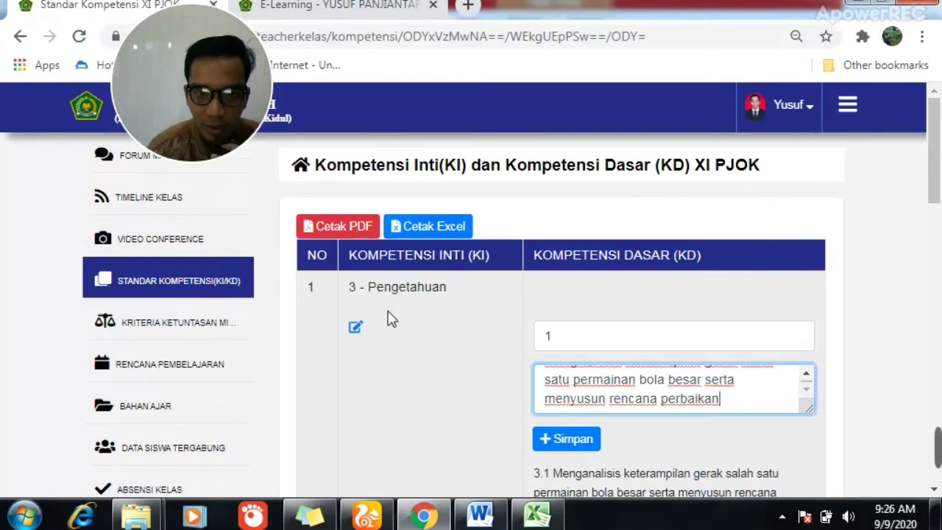
scroll(473, 336, down, 3)
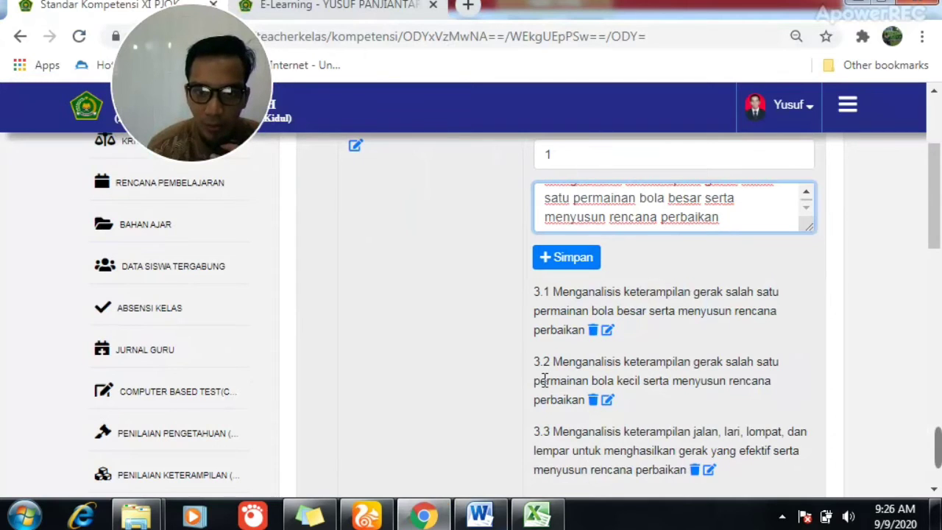
- Set Urutan to 1 for a new entry under 4 - Keterampilan and activate its Kompetensi Dasar field
scroll(582, 359, down, 7)
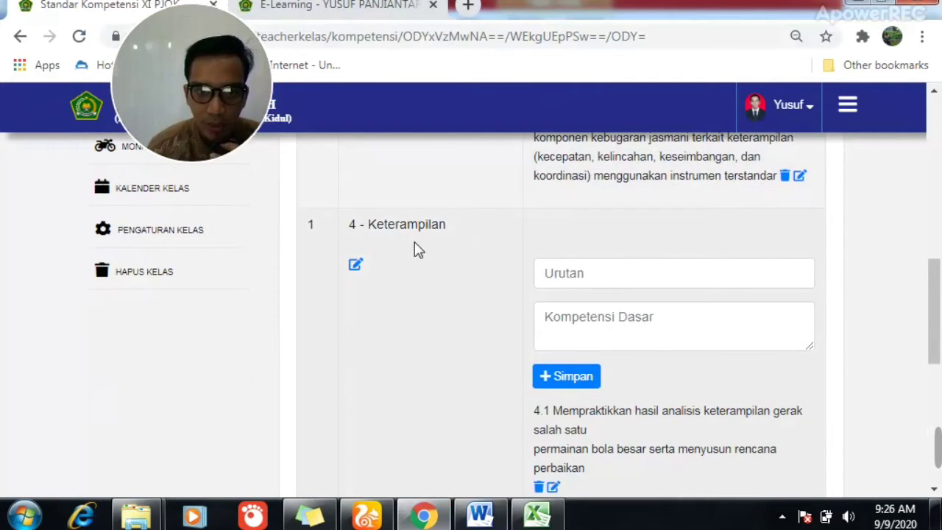
scroll(496, 275, down, 1)
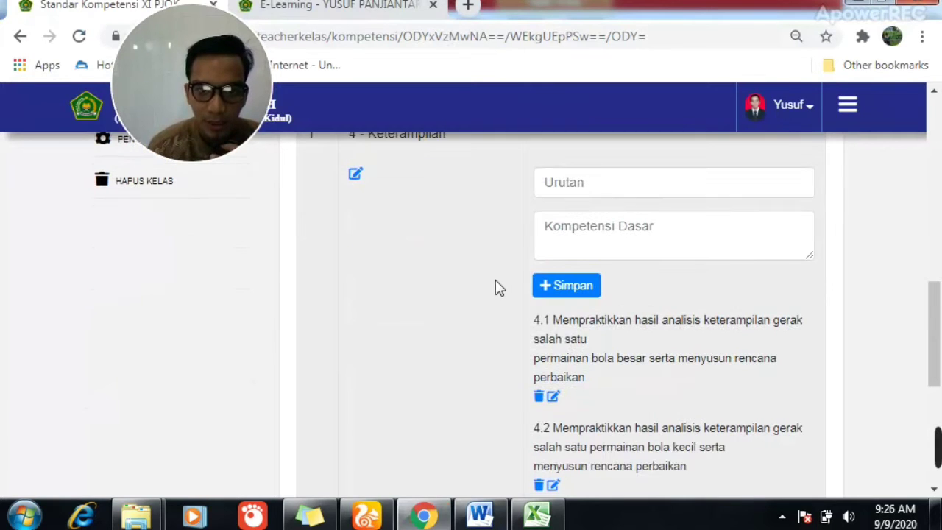
click(798, 180)
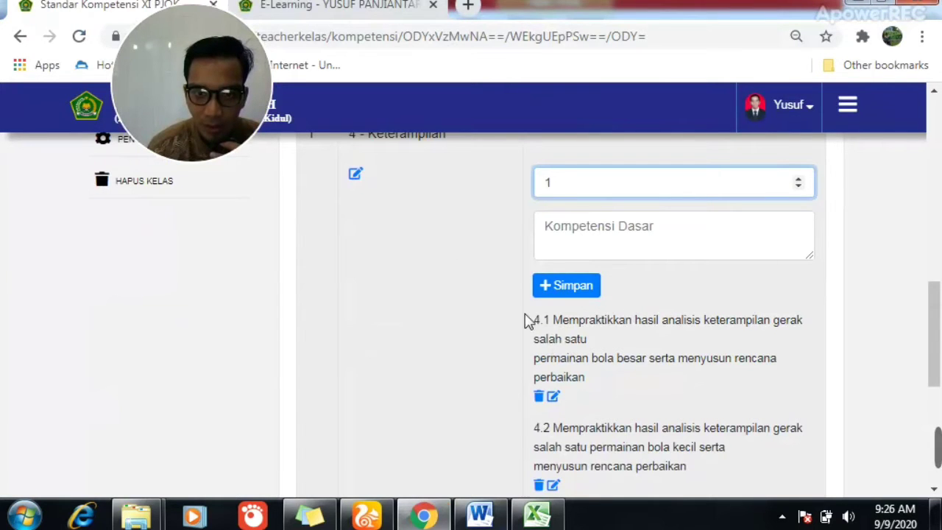
click(576, 225)
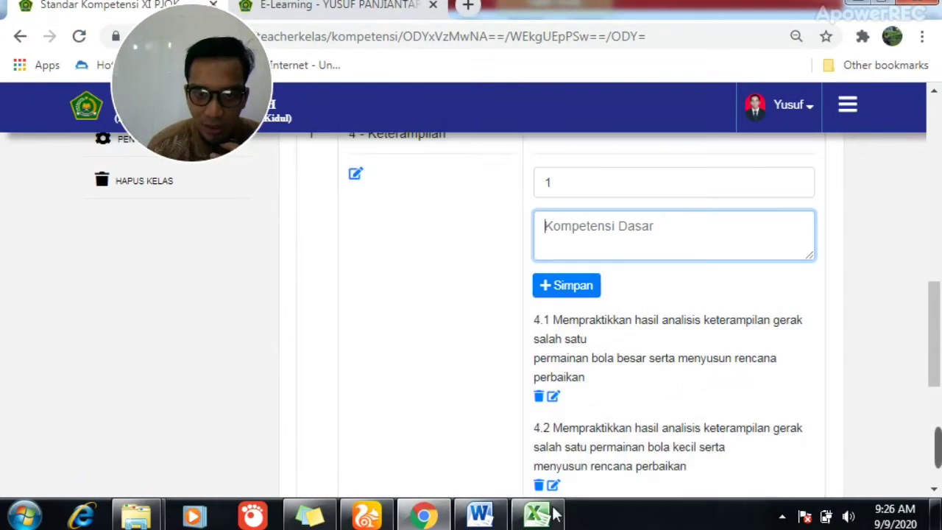
- View the Kompetensi Dasar 4.1 text in the Word document, and review the existing entries on the class page in Chrome
click(491, 521)
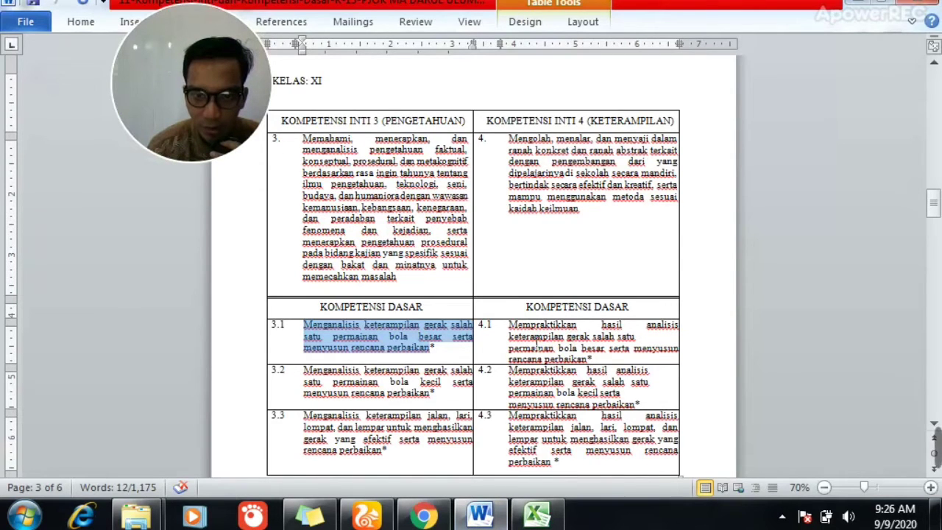
click(450, 508)
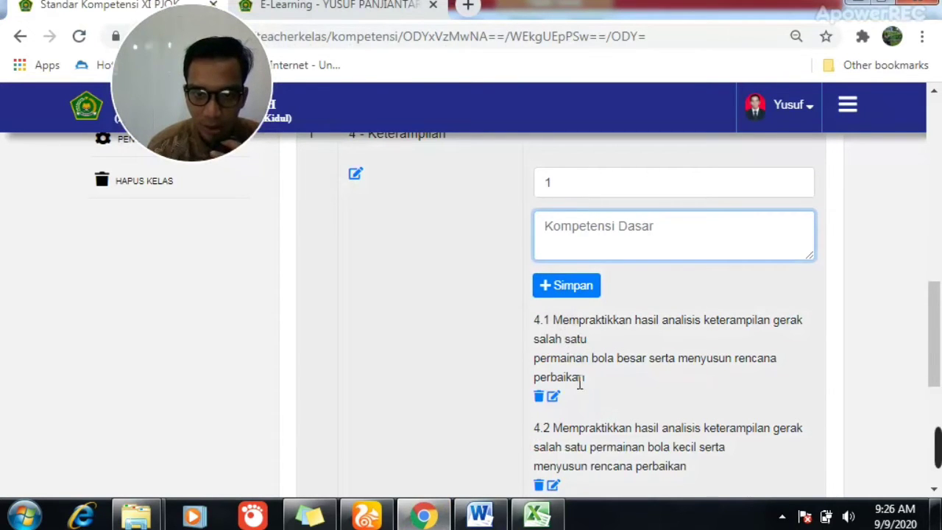
scroll(602, 383, down, 3)
scroll(604, 384, up, 4)
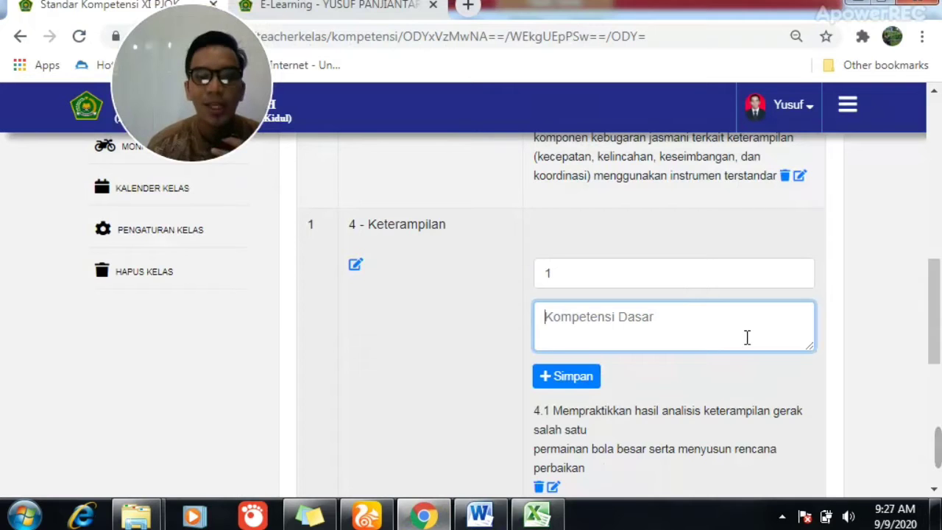
scroll(747, 336, up, 3)
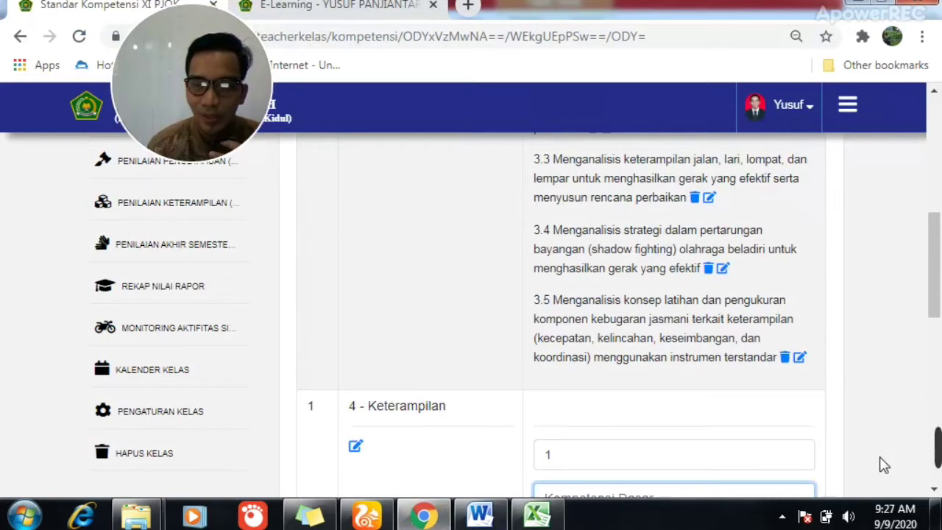
mouse_move(939, 447)
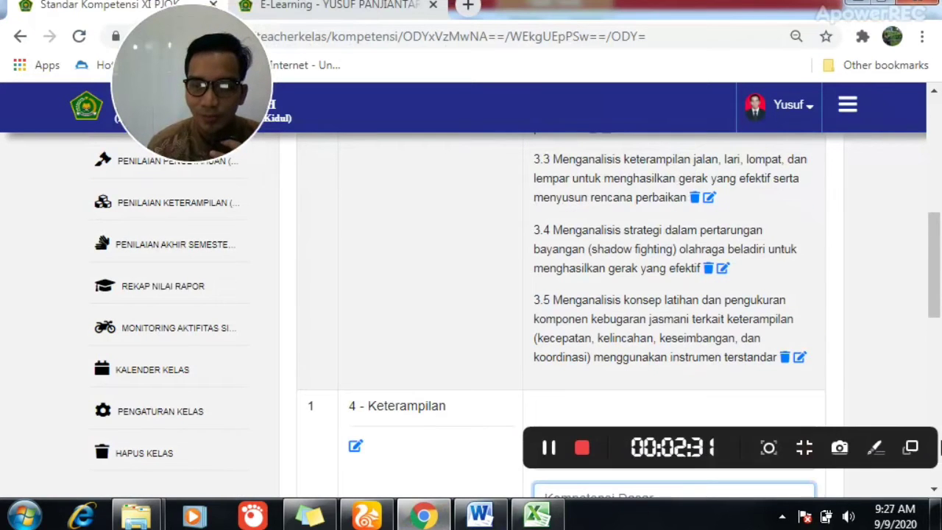
- Open the Kriteria Ketuntasan Minimal page of the XI PJOK class and go to its KD weighting table
click(582, 448)
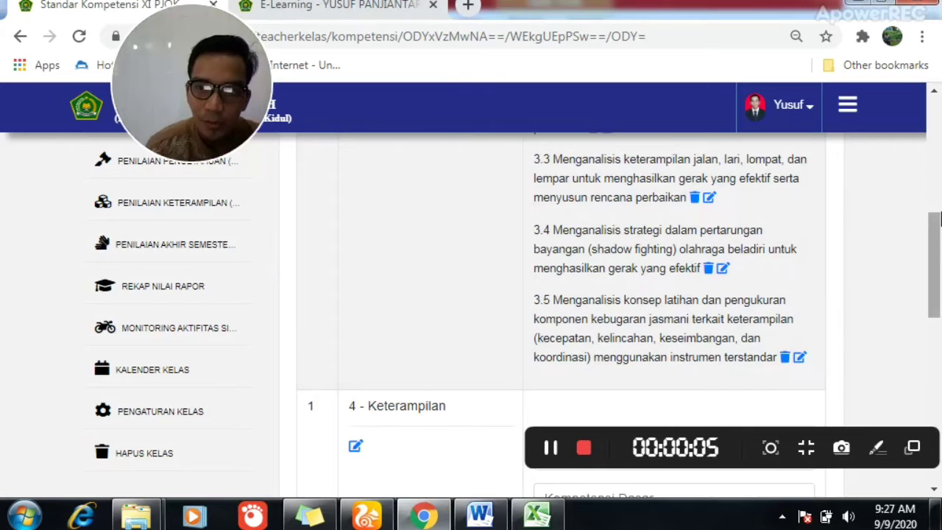
scroll(484, 298, up, 6)
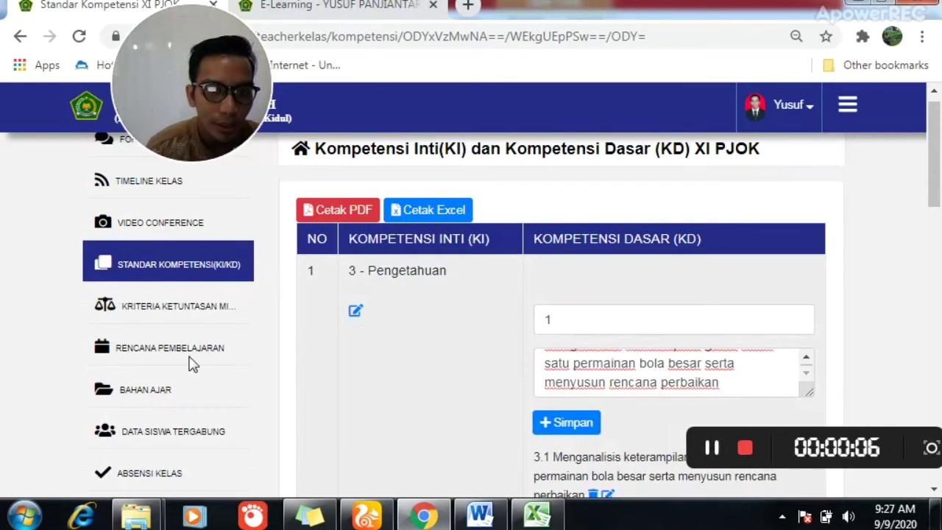
click(184, 309)
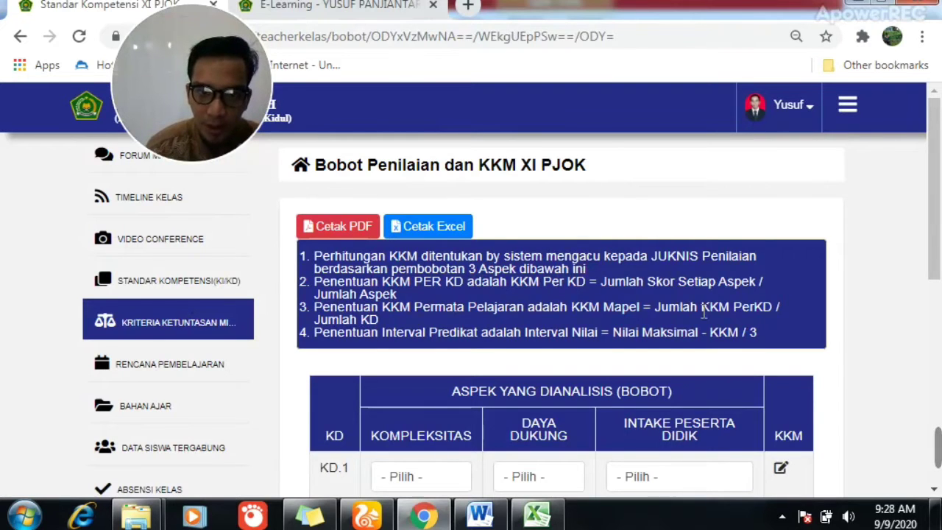
scroll(690, 318, down, 1)
scroll(690, 320, down, 2)
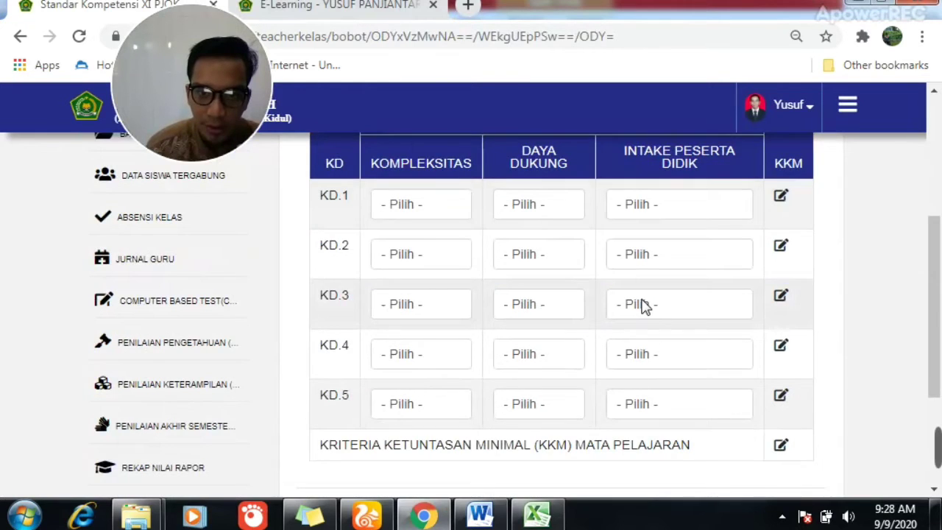
scroll(641, 307, down, 2)
scroll(641, 307, up, 3)
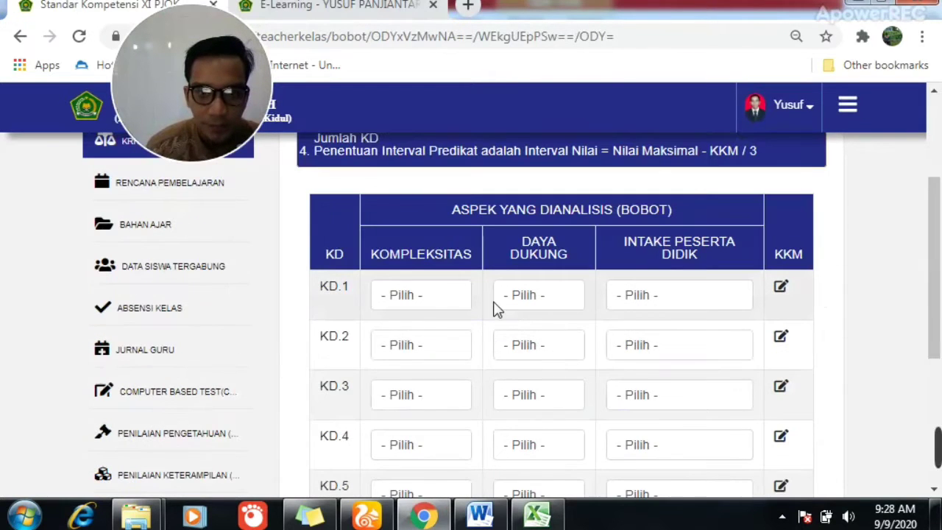
- Set Kompleksitas, Daya Dukung and Intake Peserta Didik for KD.1 to 2 = Sedang, and check the KKM table
click(449, 302)
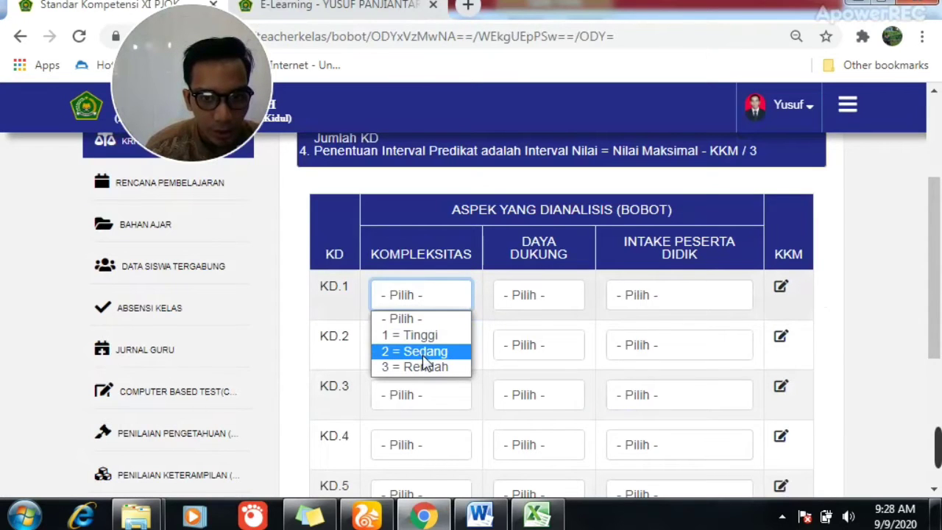
click(527, 308)
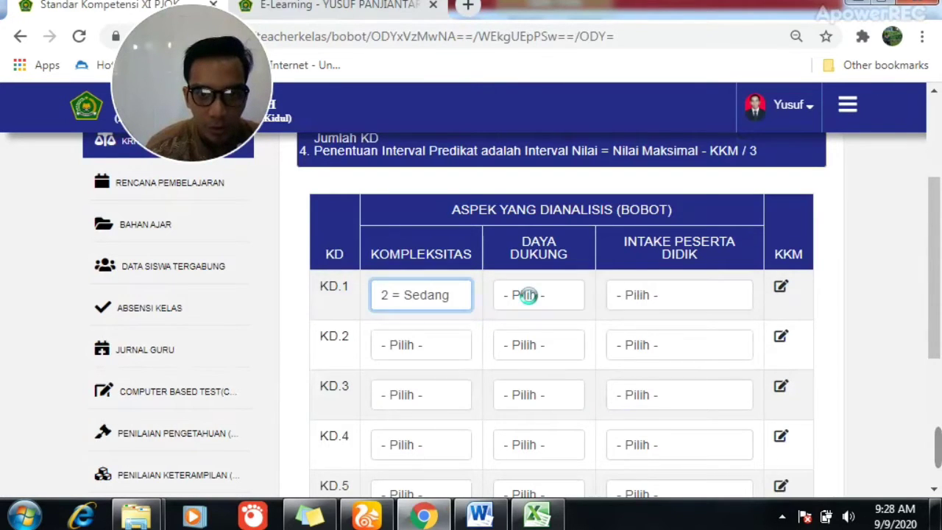
click(533, 306)
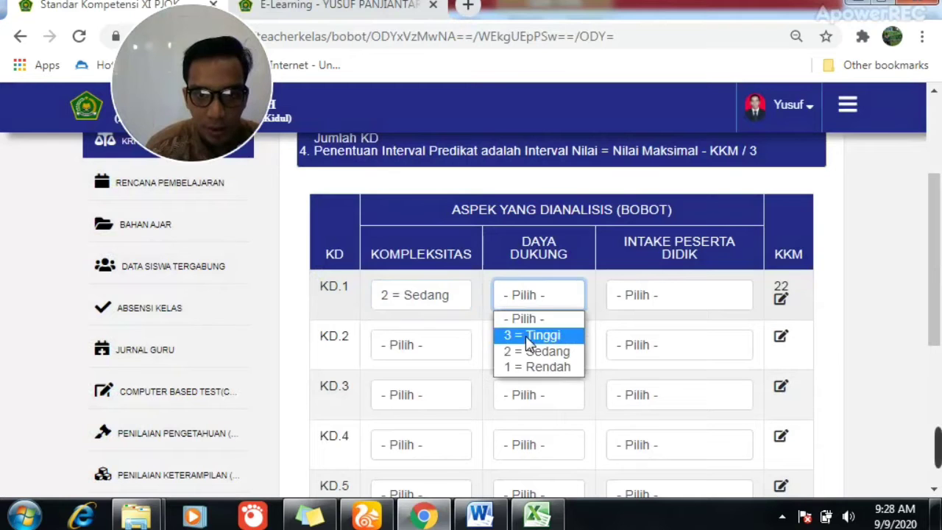
click(655, 295)
click(660, 297)
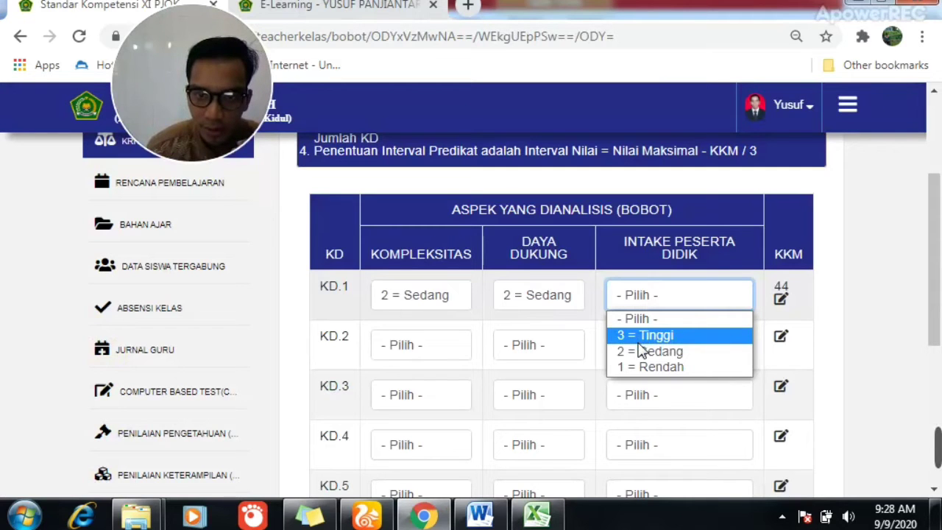
click(640, 353)
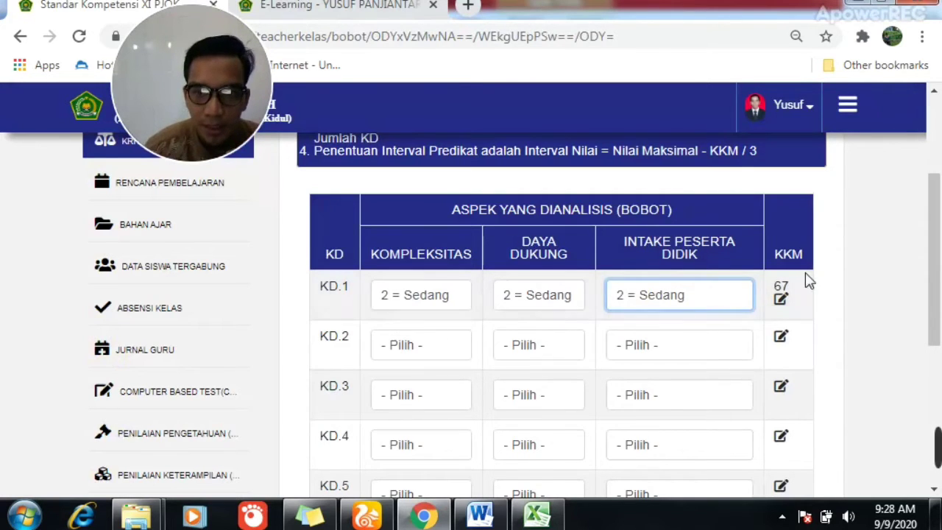
scroll(786, 287, down, 1)
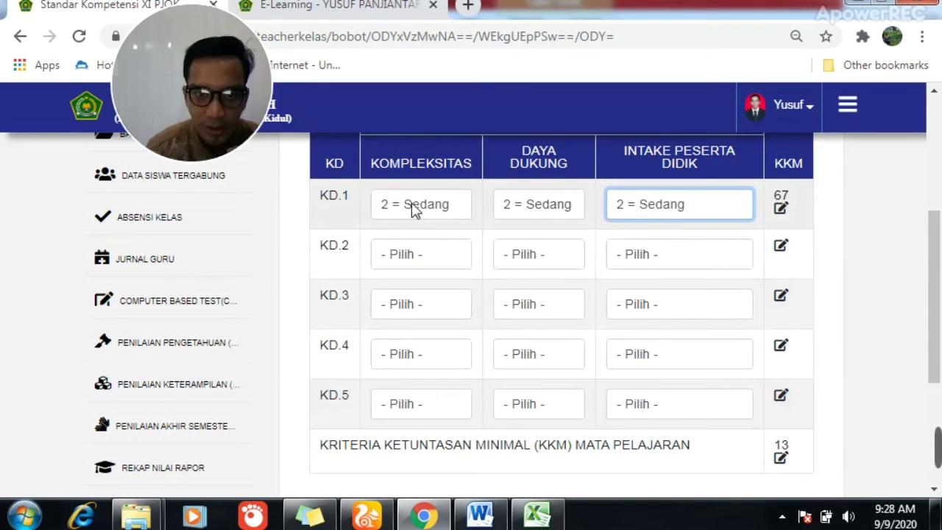
scroll(451, 185, up, 1)
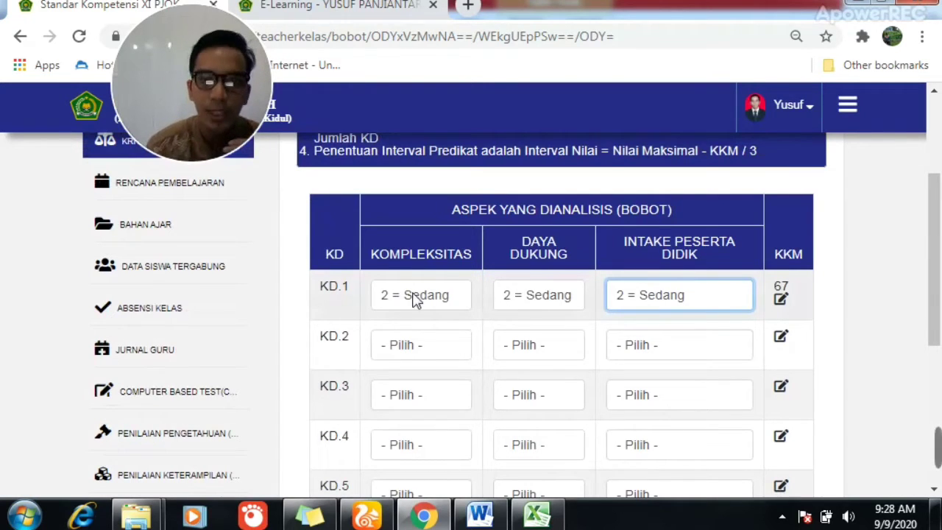
scroll(736, 361, down, 2)
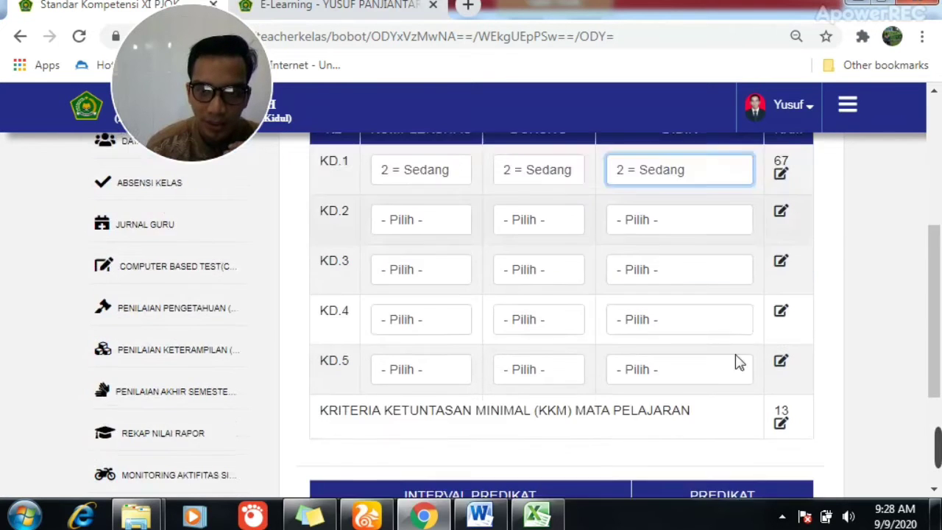
scroll(738, 362, down, 1)
- Open the Rencana Pembelajaran page of the class and examine the meeting plans already listed in its table
scroll(221, 277, up, 5)
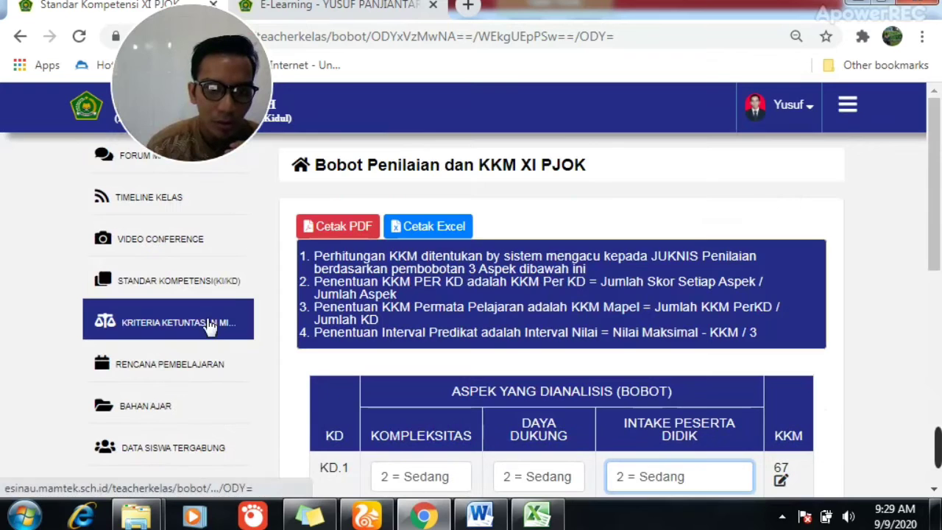
click(186, 372)
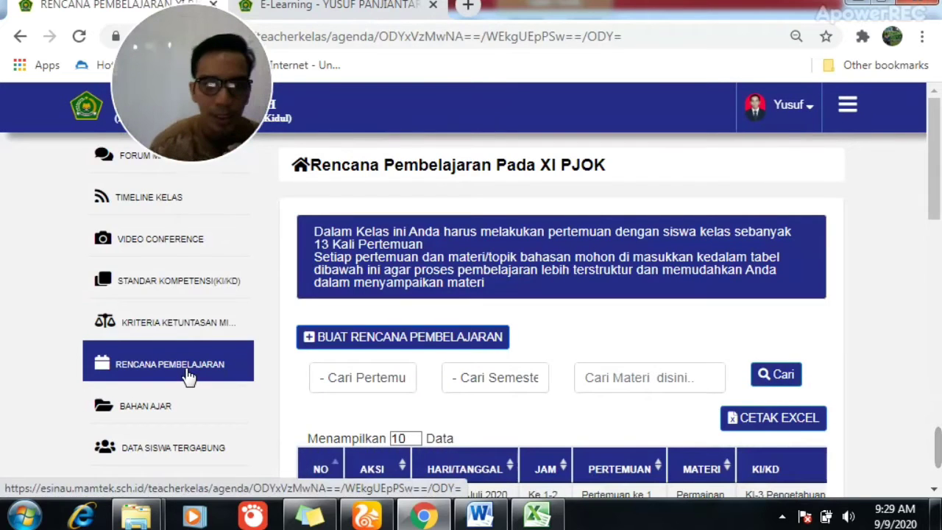
scroll(595, 214, down, 2)
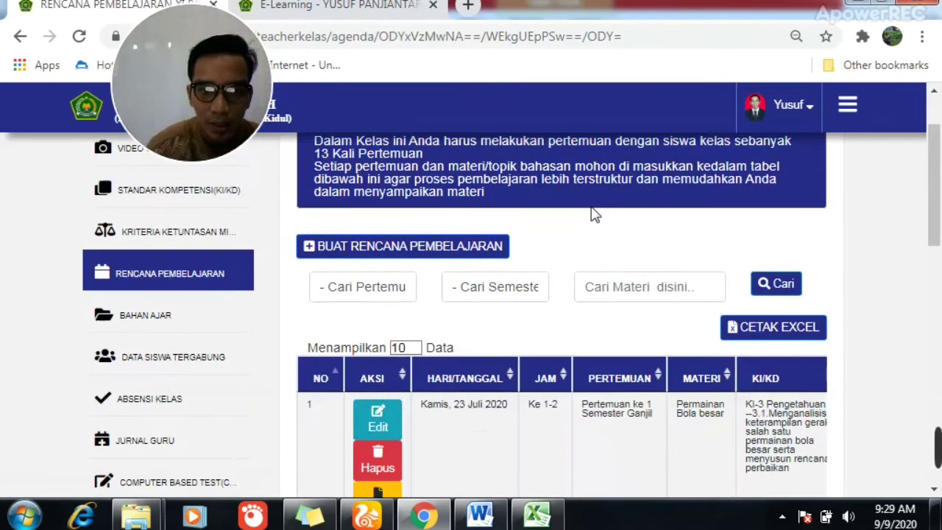
scroll(617, 261, down, 4)
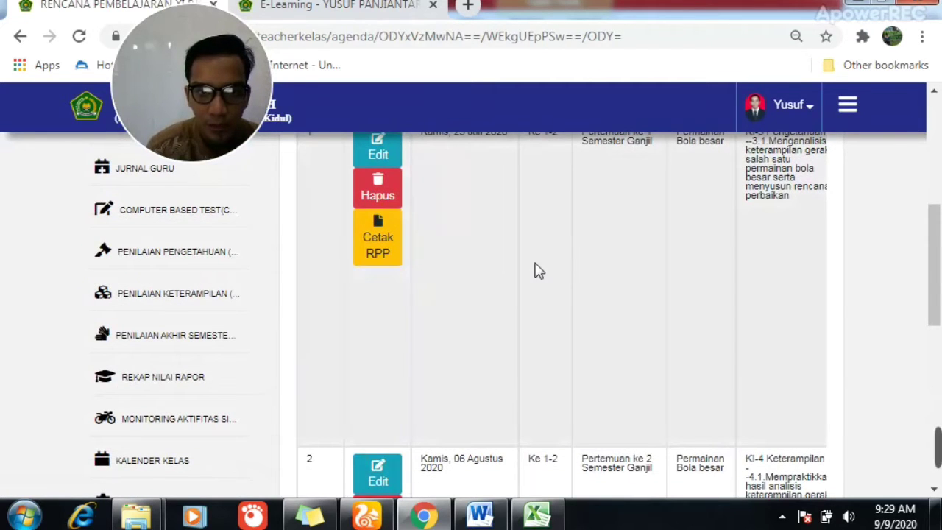
scroll(681, 236, up, 3)
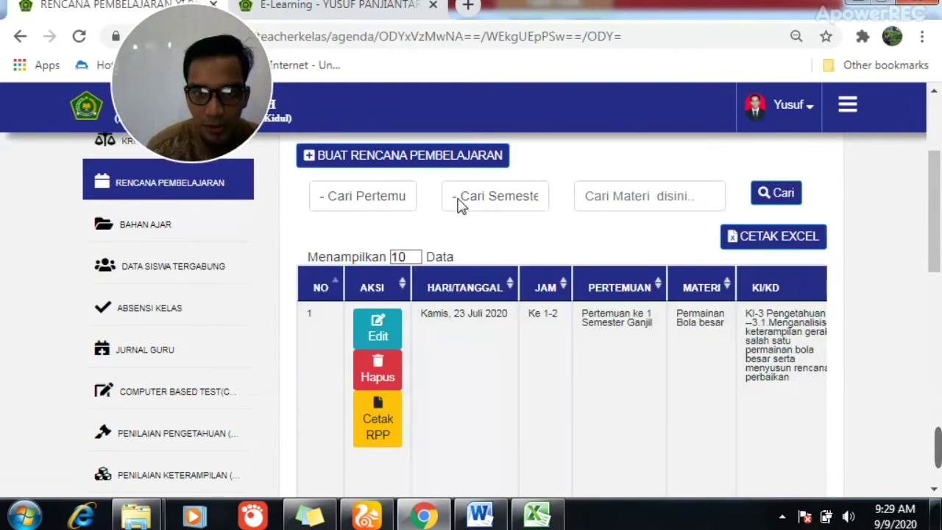
scroll(532, 262, down, 3)
scroll(537, 261, down, 3)
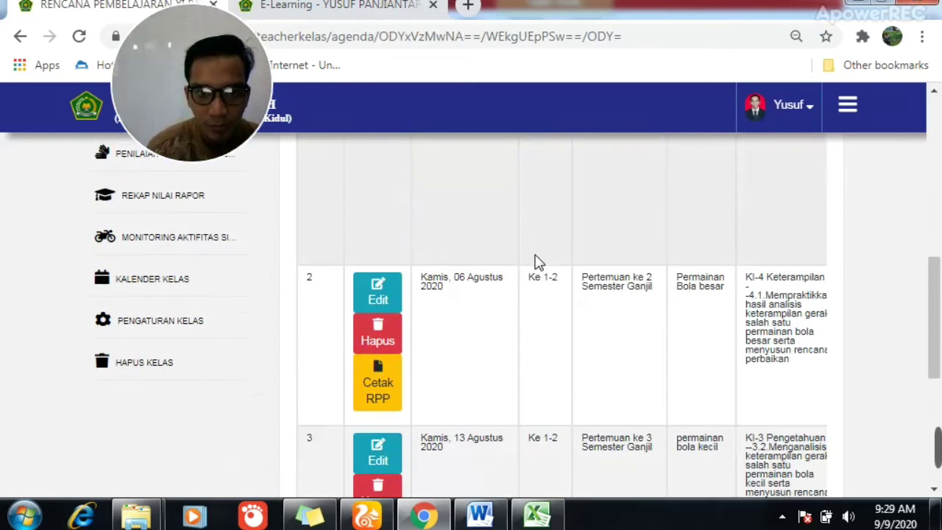
scroll(536, 261, up, 6)
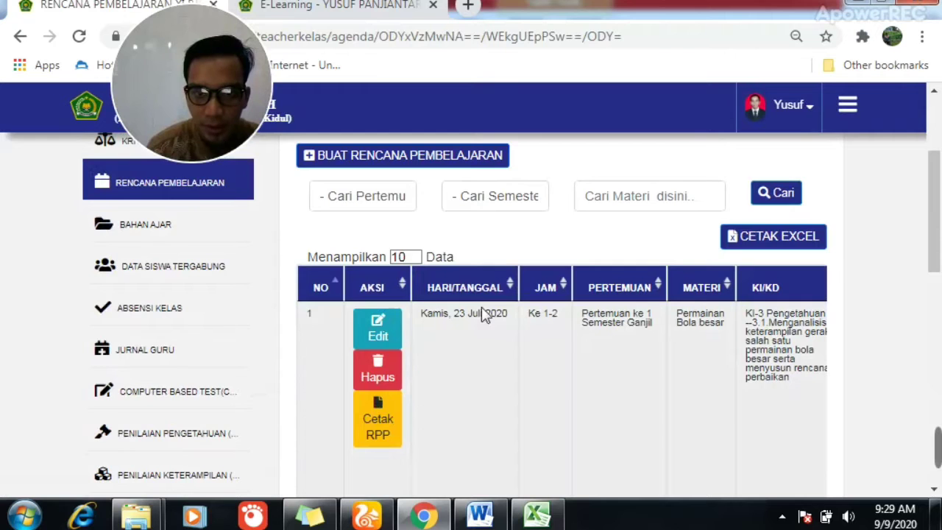
scroll(416, 311, up, 3)
scroll(404, 320, down, 1)
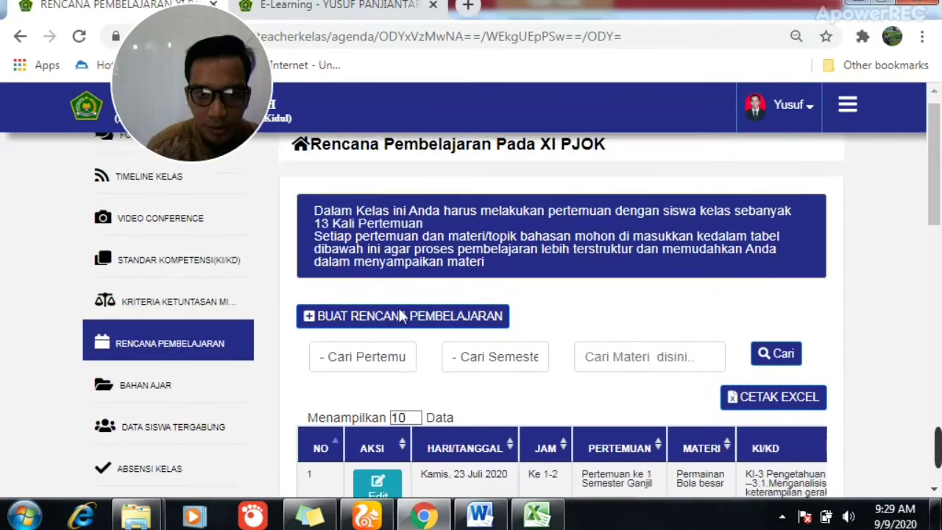
scroll(403, 316, down, 1)
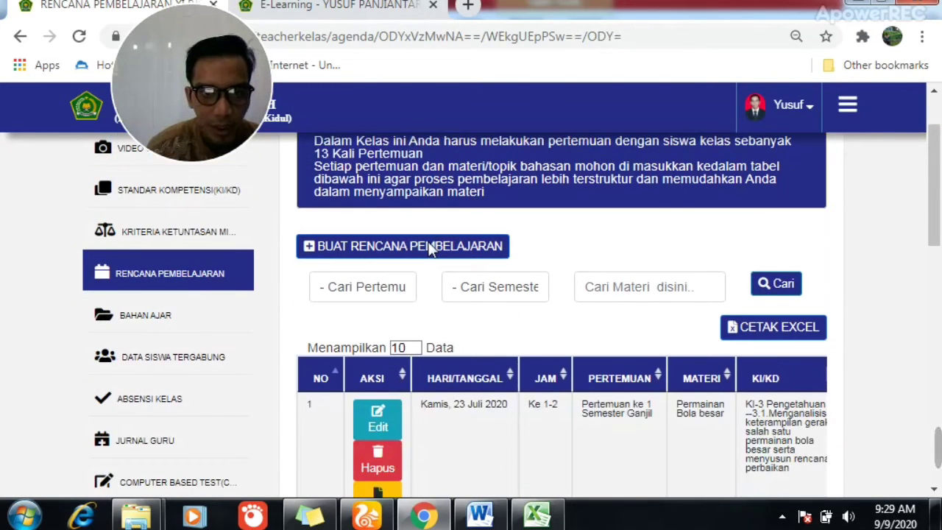
- Open a blank Rencana Pembelajaran form, look through its fields from Tanggal to Penilaian, and cancel it without saving
click(430, 247)
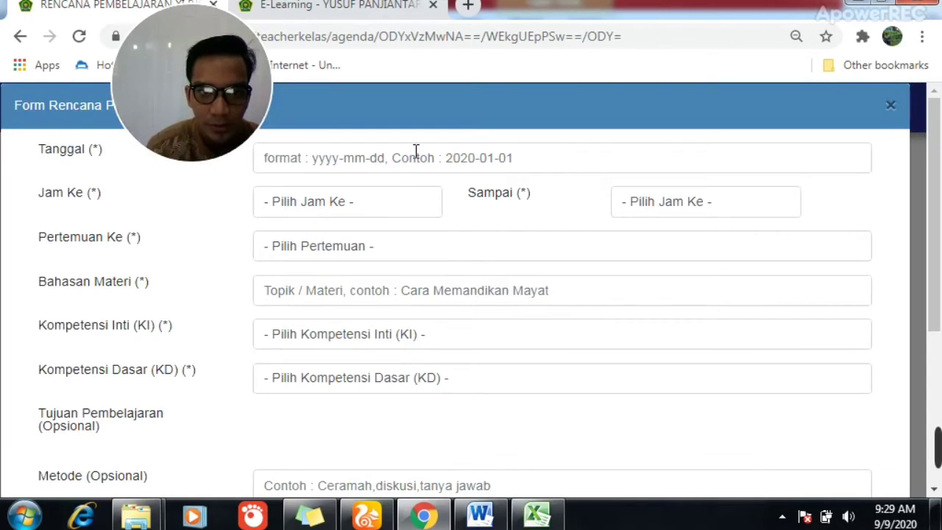
click(464, 168)
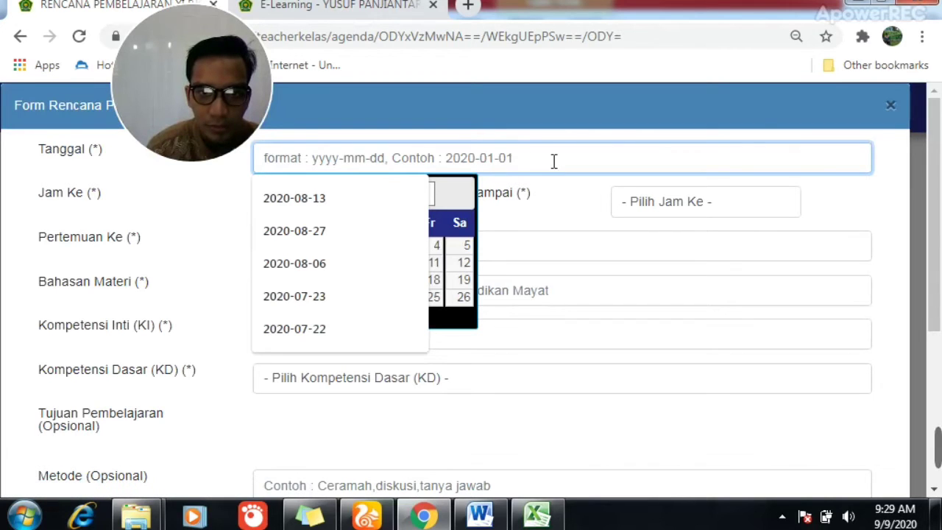
click(623, 248)
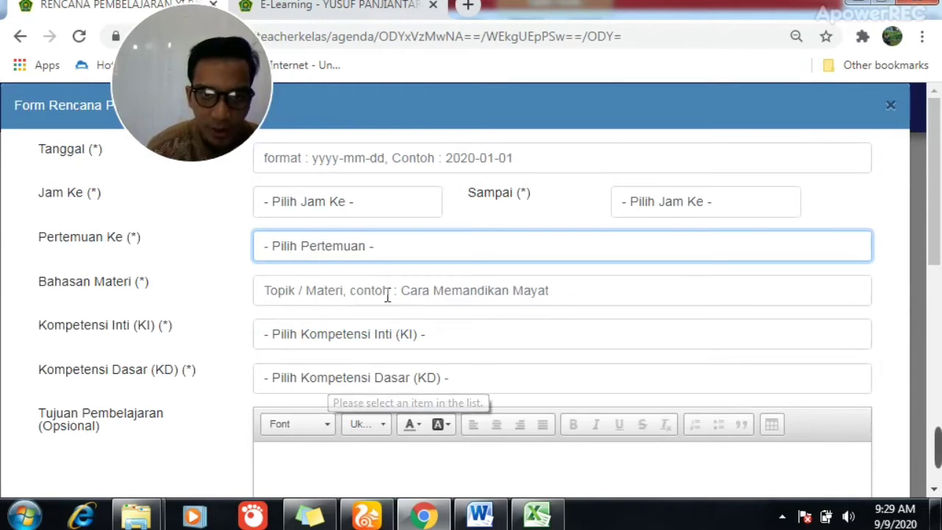
scroll(385, 294, down, 5)
scroll(350, 304, down, 3)
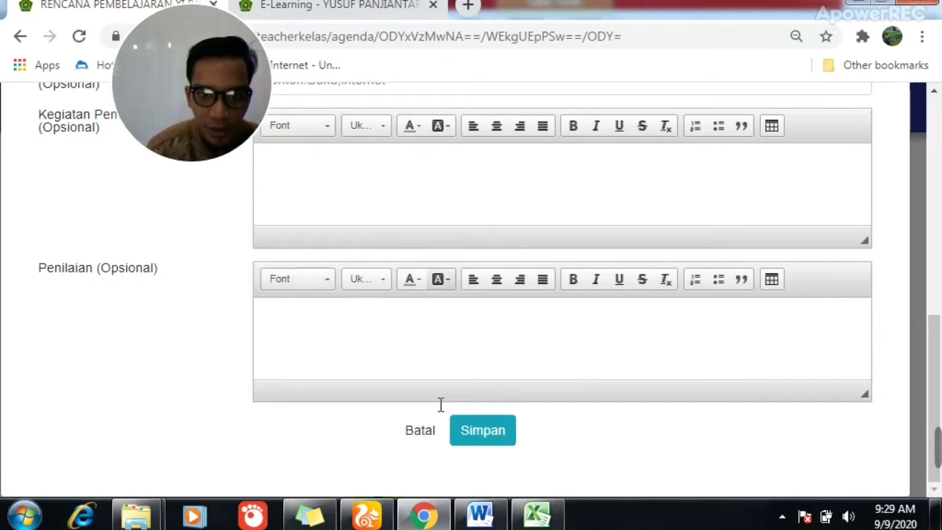
click(420, 433)
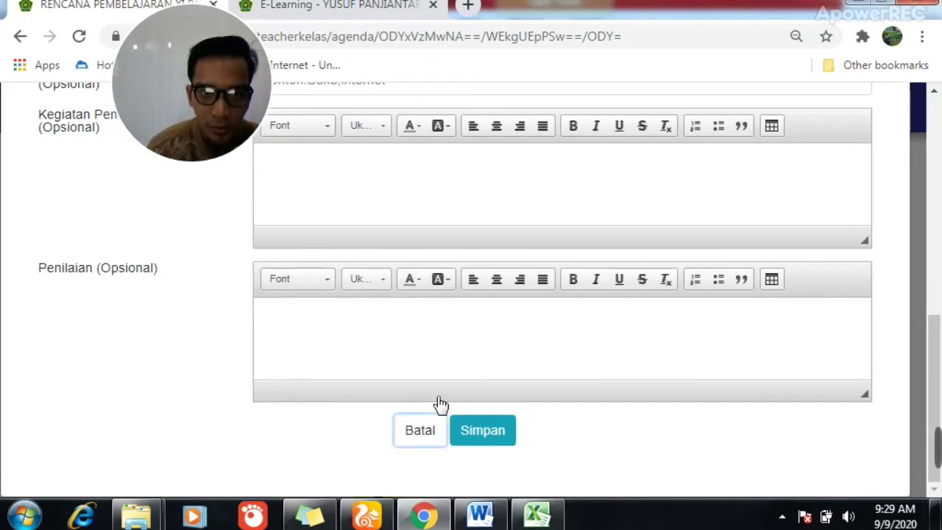
- Open the learning plan of Pertemuan ke 2 for editing and examine its entries from Tanggal down to Penilaian
scroll(437, 399, down, 4)
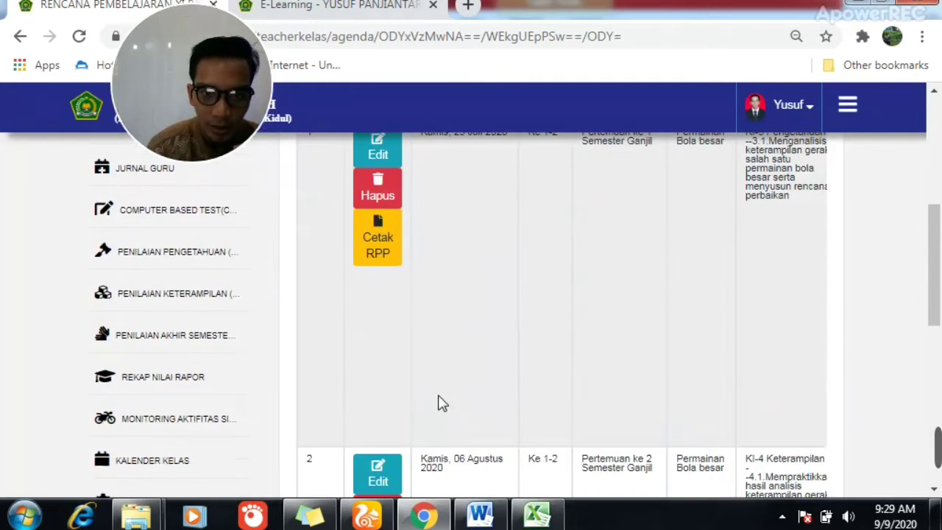
scroll(457, 350, down, 3)
scroll(449, 340, down, 4)
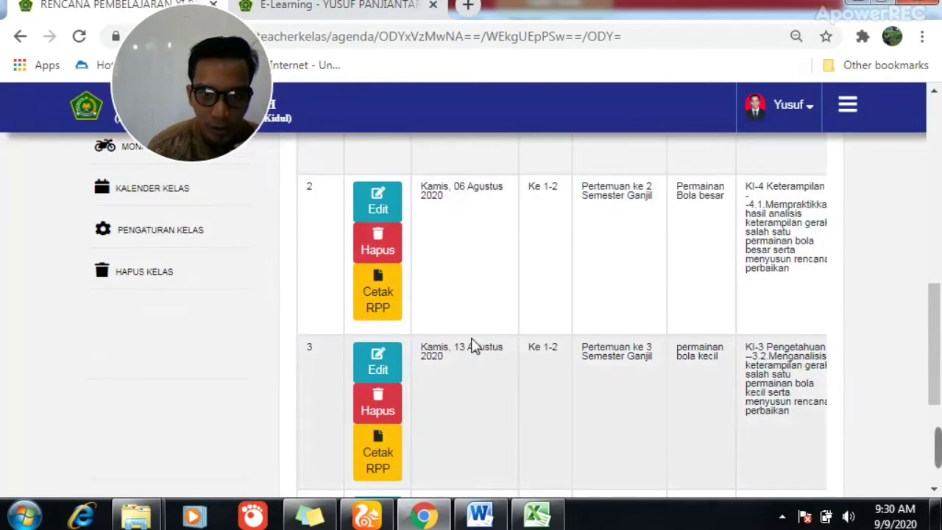
scroll(418, 335, up, 3)
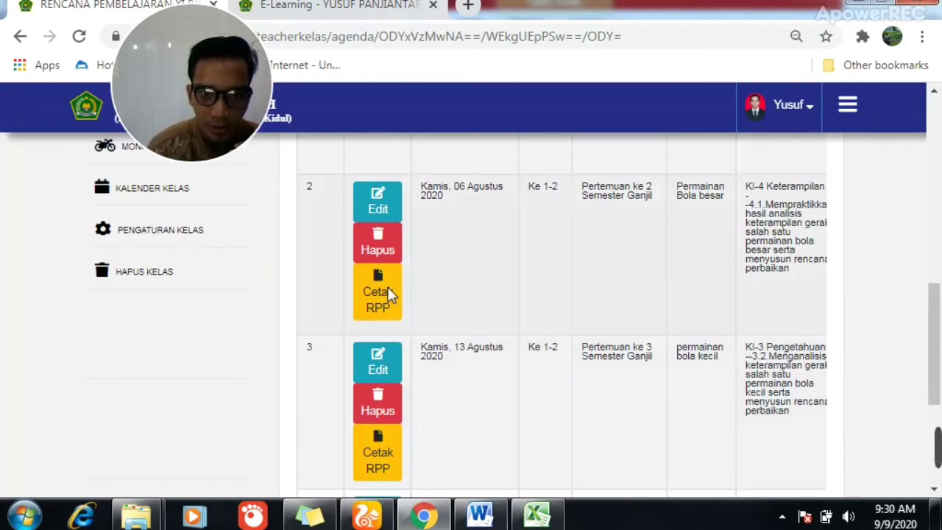
click(385, 209)
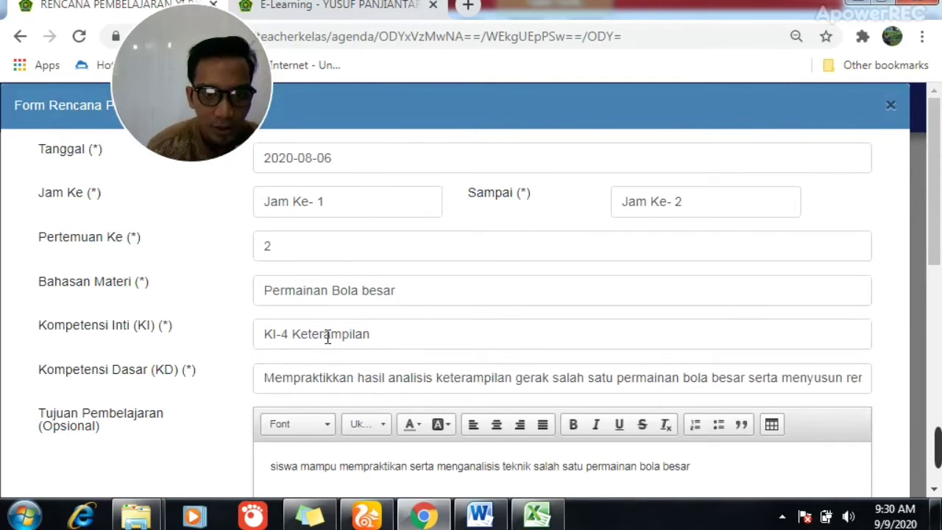
scroll(328, 337, down, 4)
scroll(353, 231, up, 1)
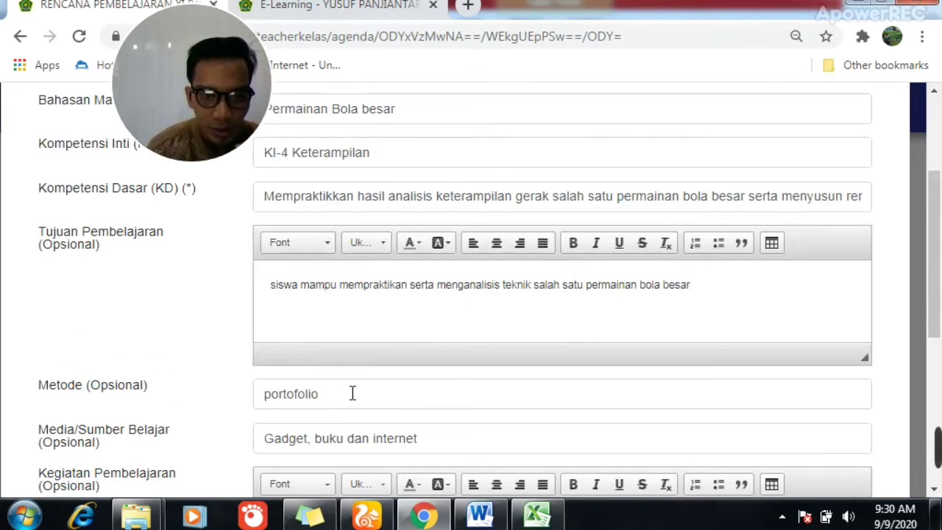
click(474, 381)
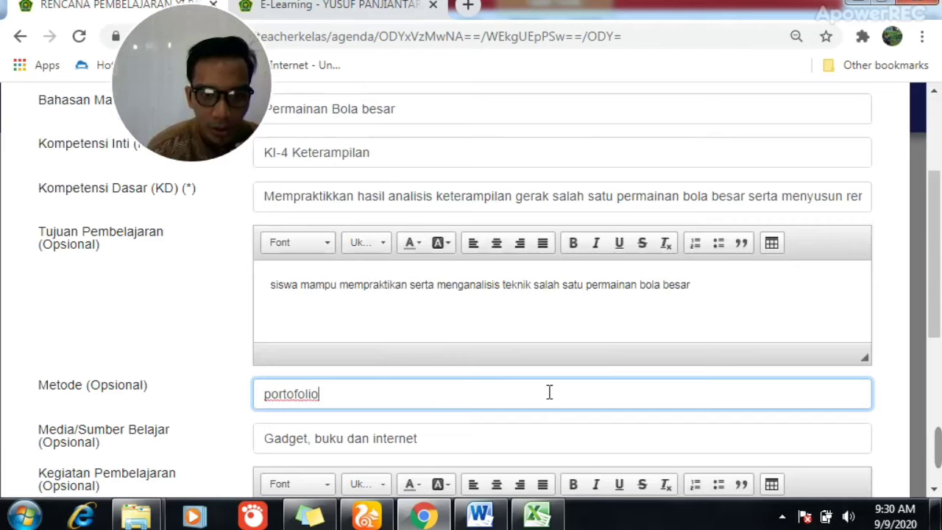
click(188, 337)
scroll(302, 349, down, 2)
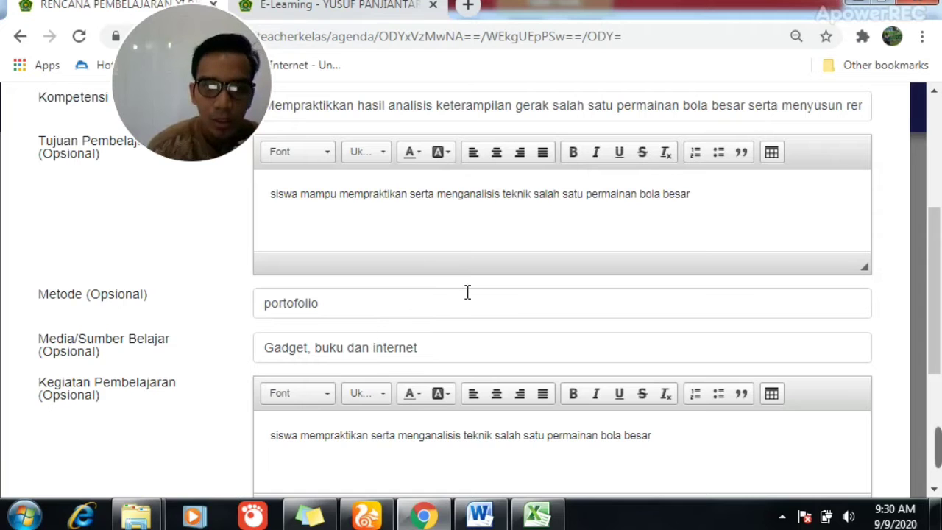
scroll(446, 326, down, 2)
scroll(379, 326, down, 2)
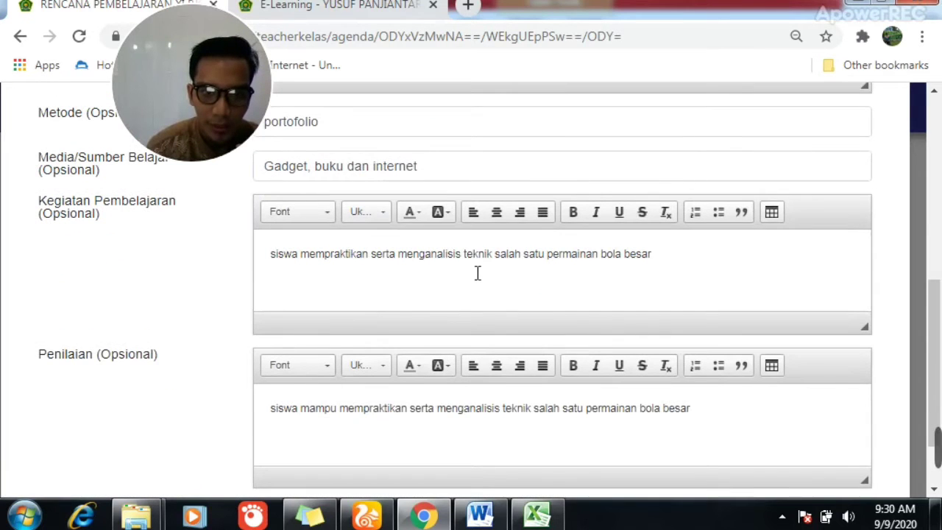
- Cancel editing the learning plan of Pertemuan ke 2 without saving and look through the listed meeting plans
scroll(641, 328, down, 2)
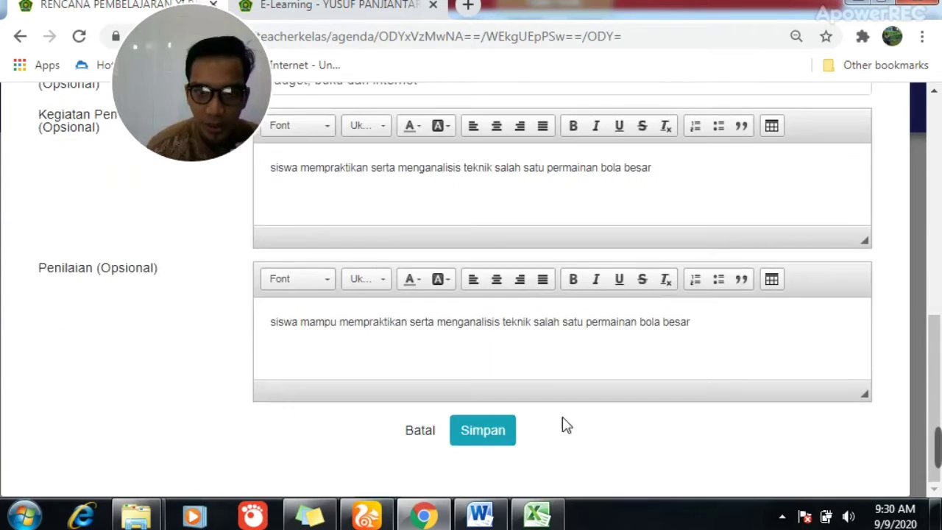
click(421, 431)
scroll(462, 378, down, 3)
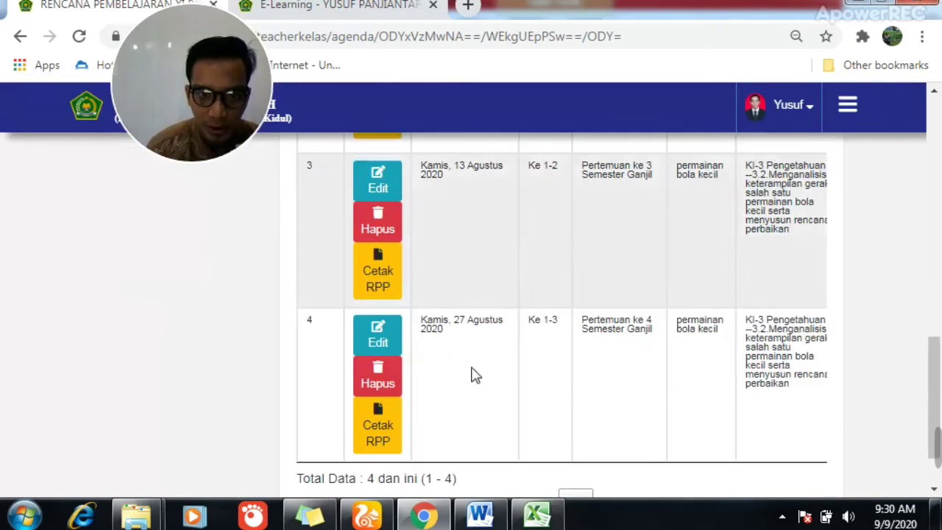
scroll(653, 358, up, 3)
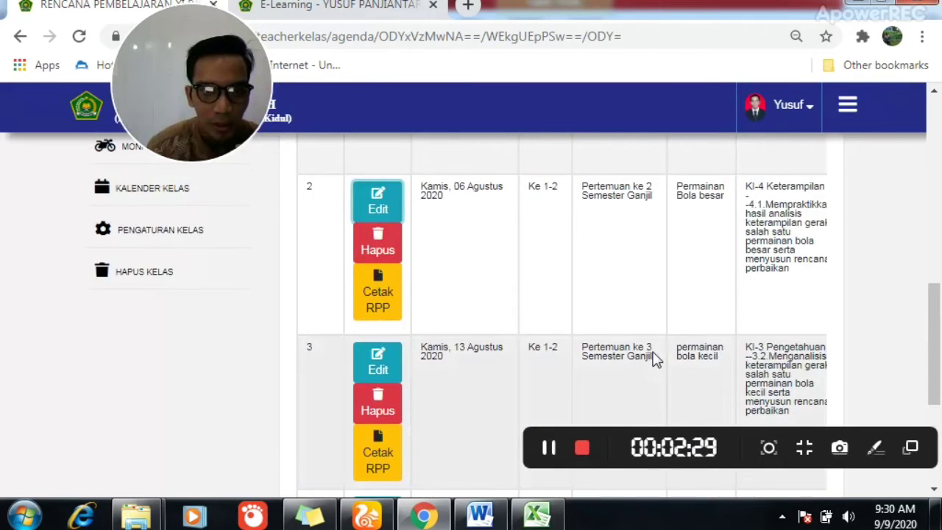
scroll(656, 357, up, 4)
scroll(361, 374, up, 3)
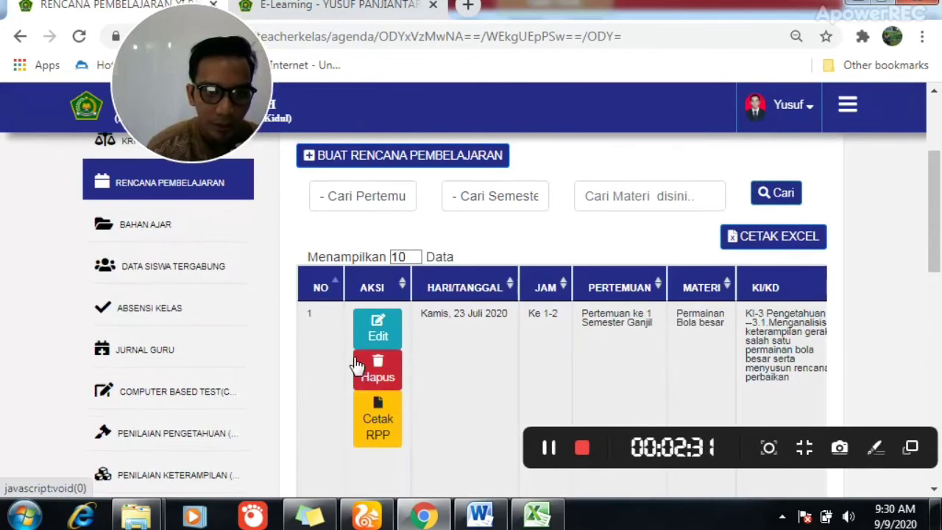
- Open the Bahan Ajar page of the class and examine the teaching materials shared with students
click(147, 228)
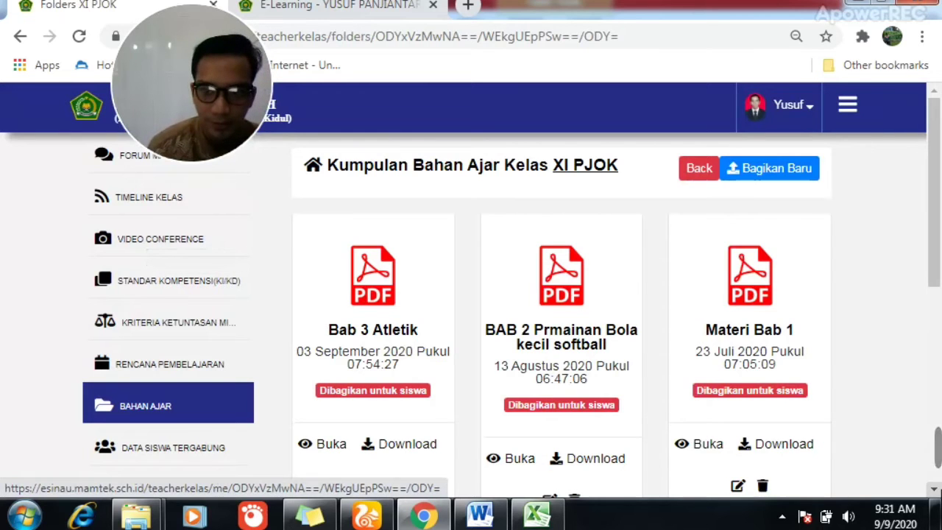
mouse_move(936, 468)
click(580, 448)
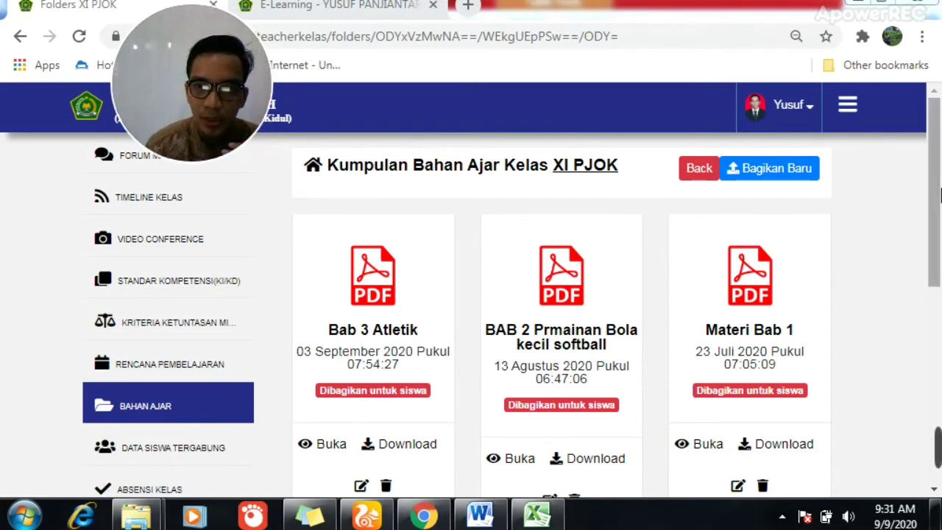
scroll(939, 218, down, 1)
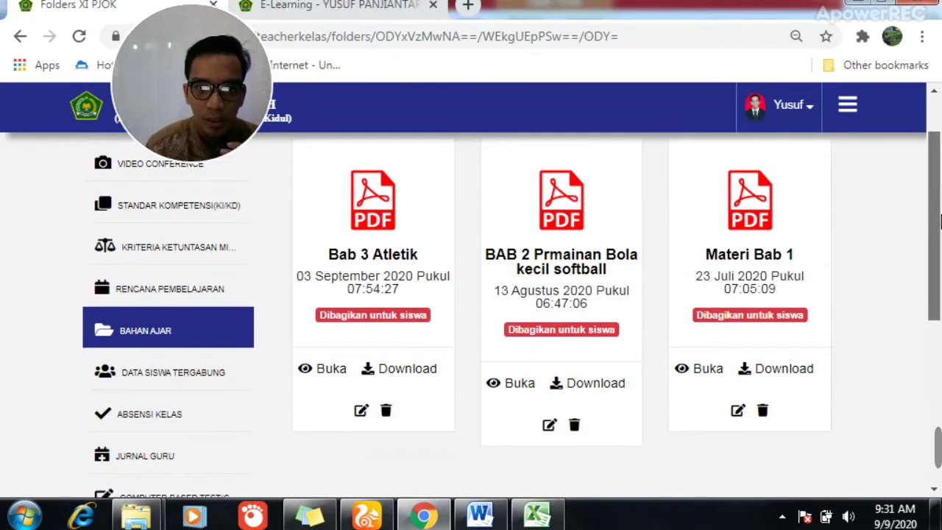
scroll(939, 223, up, 2)
scroll(801, 225, down, 2)
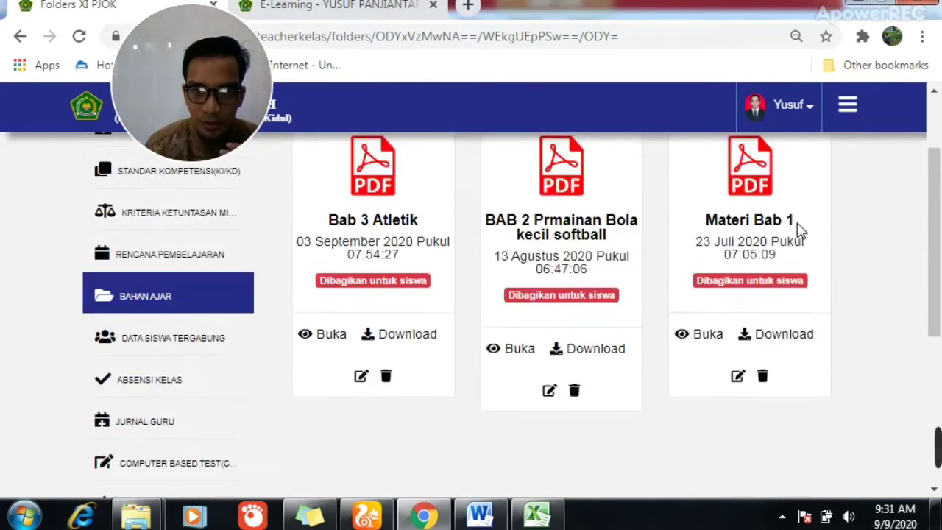
scroll(802, 230, down, 1)
scroll(654, 295, up, 2)
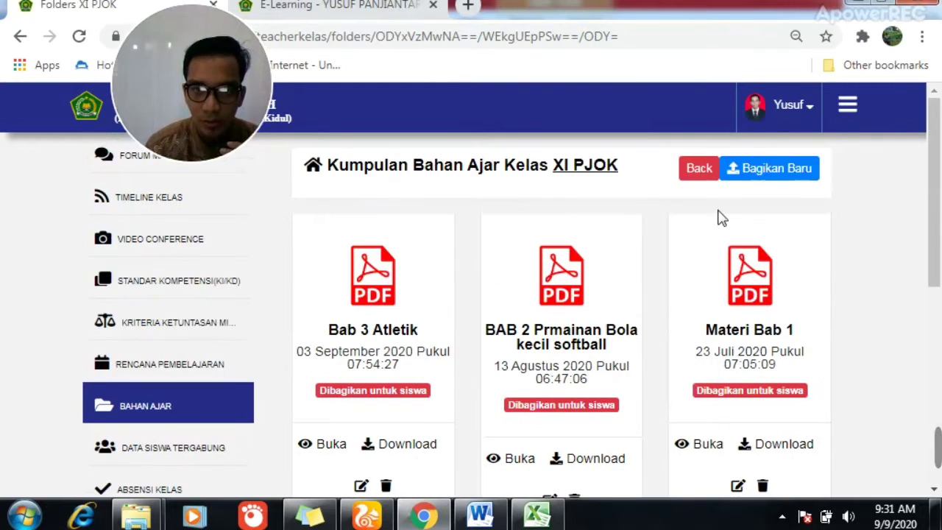
- Start sharing a new teaching material from the computer, with format Bahan Ajar Format PDF and name Bab 3 Atletik
click(766, 171)
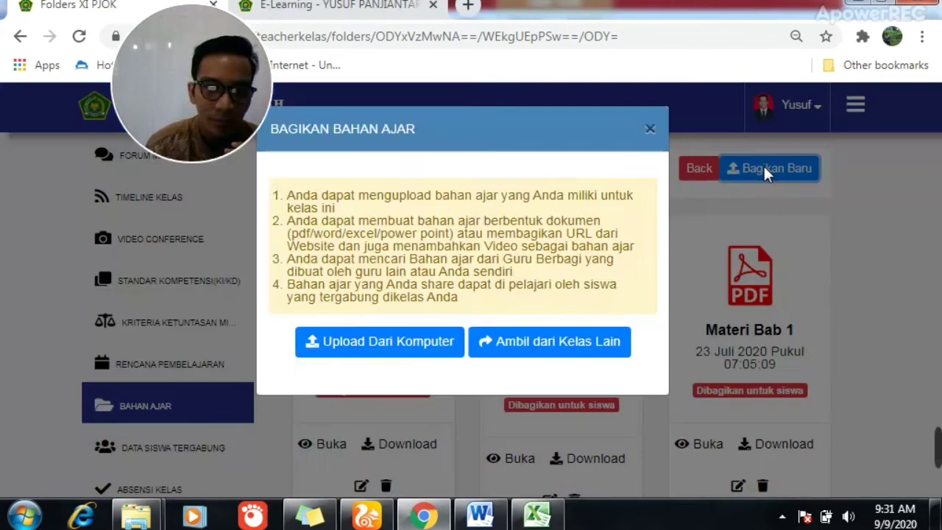
click(403, 343)
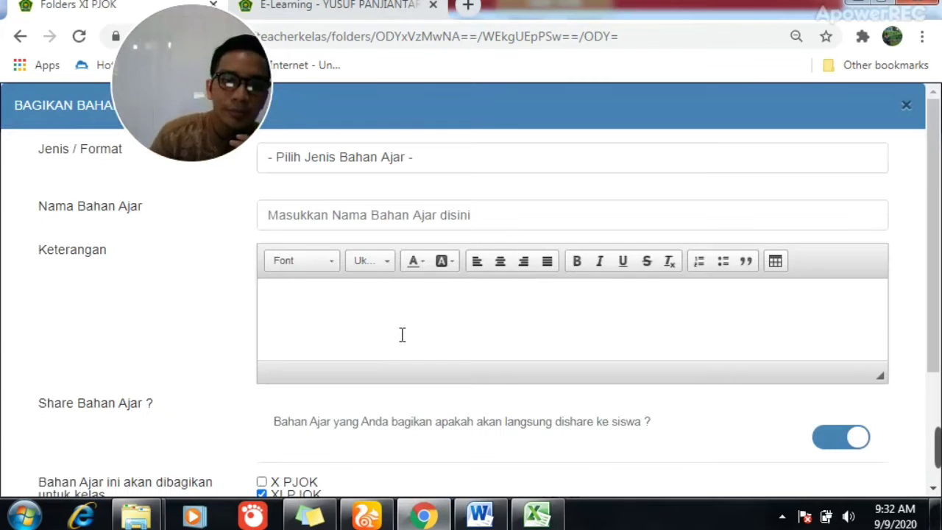
click(450, 155)
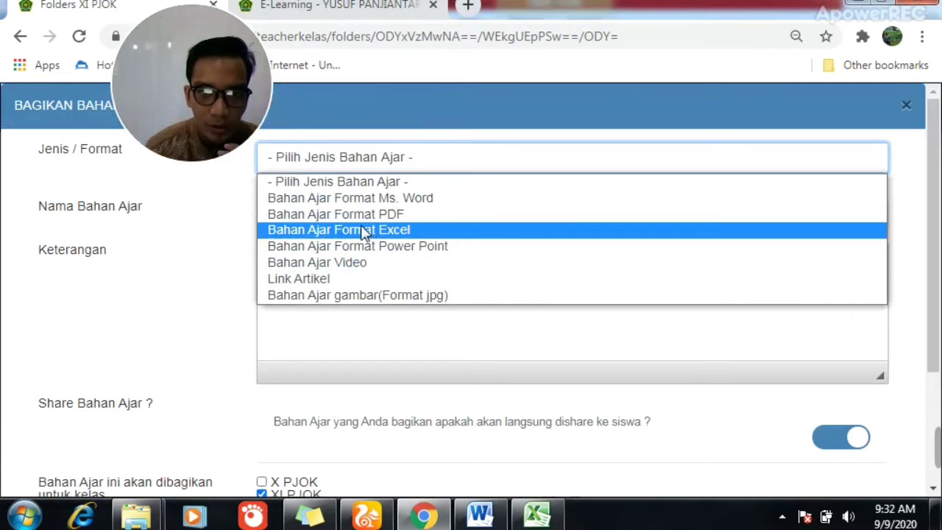
key(Return)
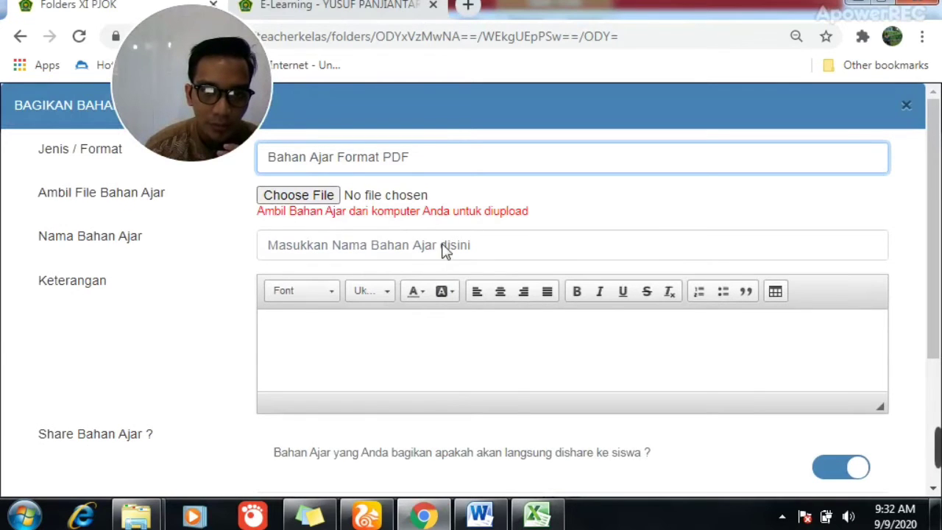
click(400, 247)
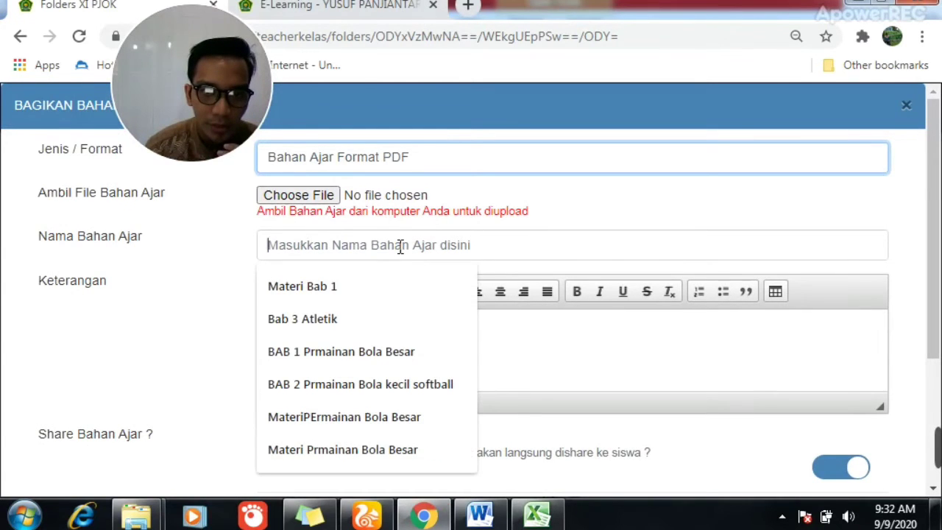
click(327, 318)
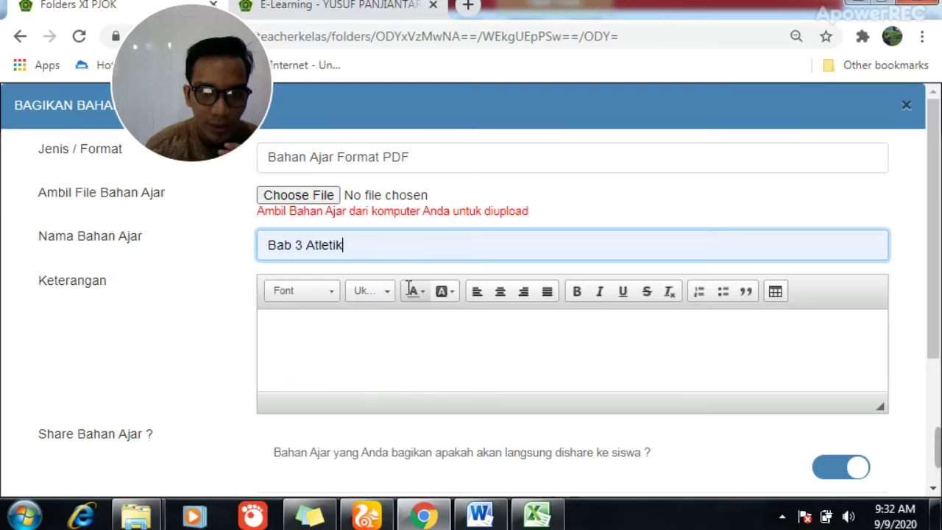
click(366, 333)
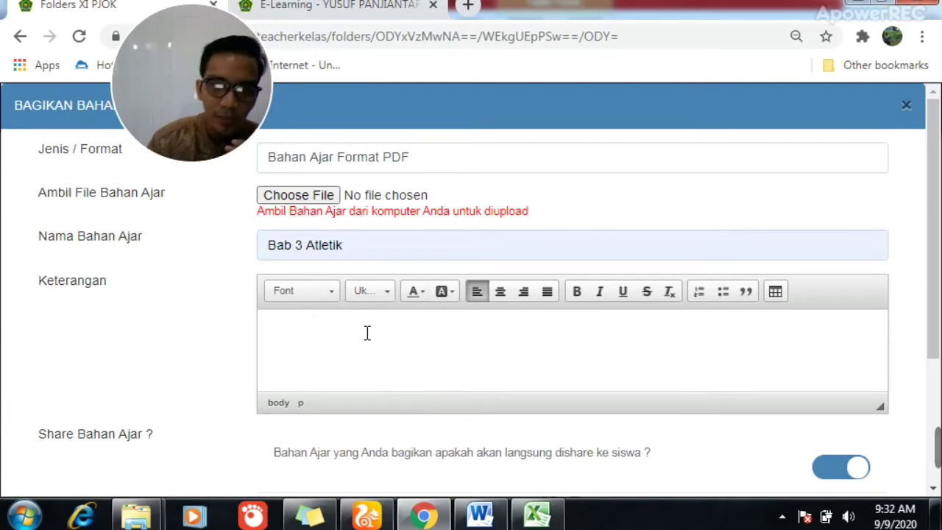
- Dismiss the Internet Download Manager dialogs and close the Bagikan Bahan Ajar form without saving
scroll(364, 301, down, 2)
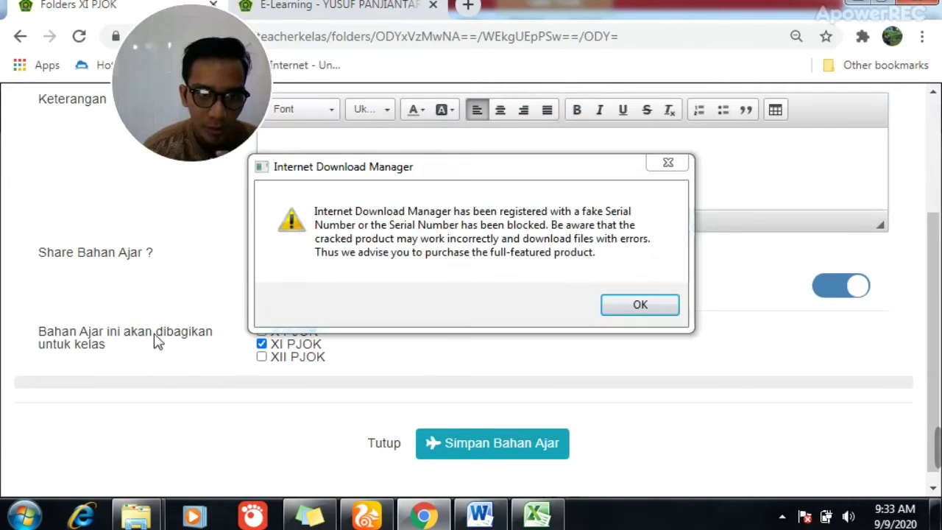
click(669, 165)
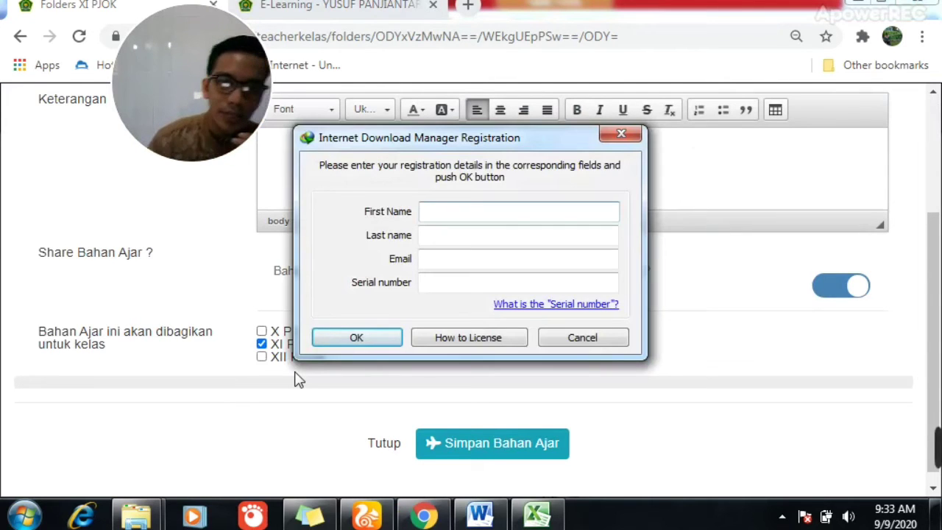
click(629, 134)
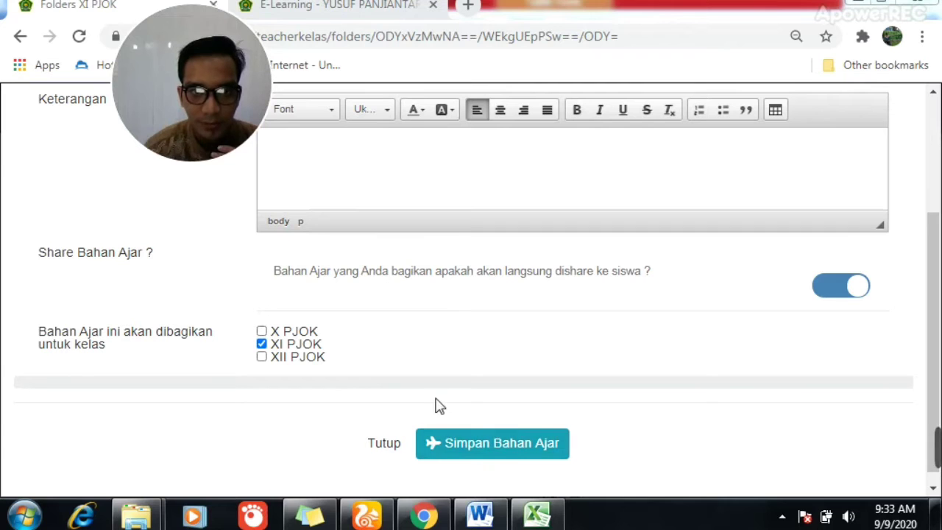
click(384, 444)
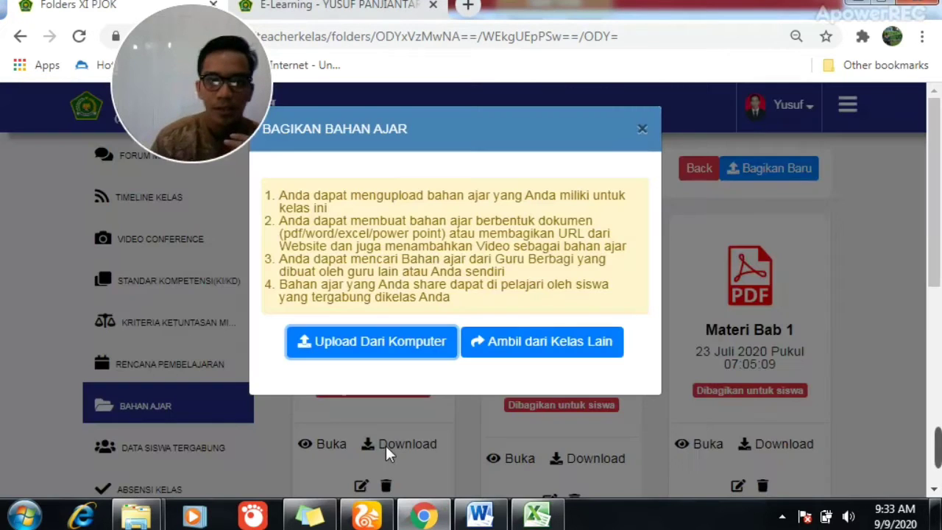
click(642, 130)
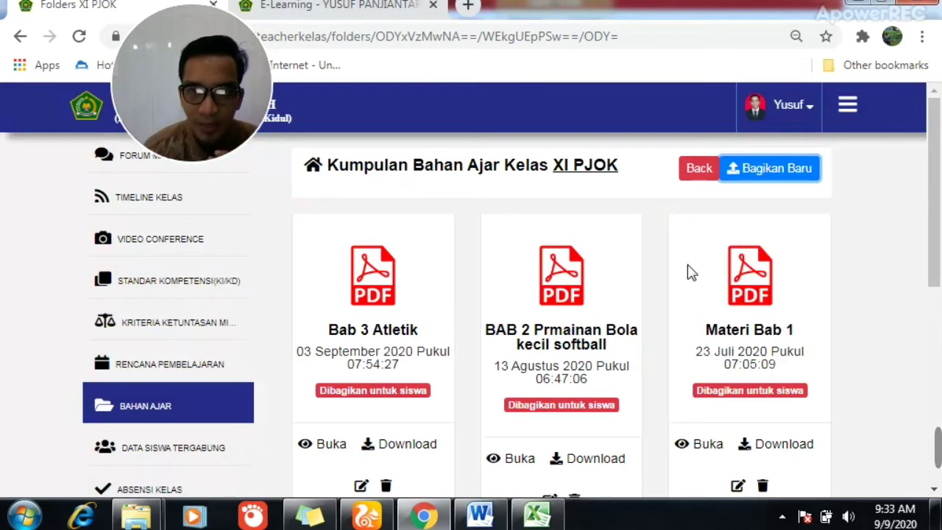
- Open the Absensi Kelas page and examine the students' attendance recap for September 2020
scroll(180, 353, down, 3)
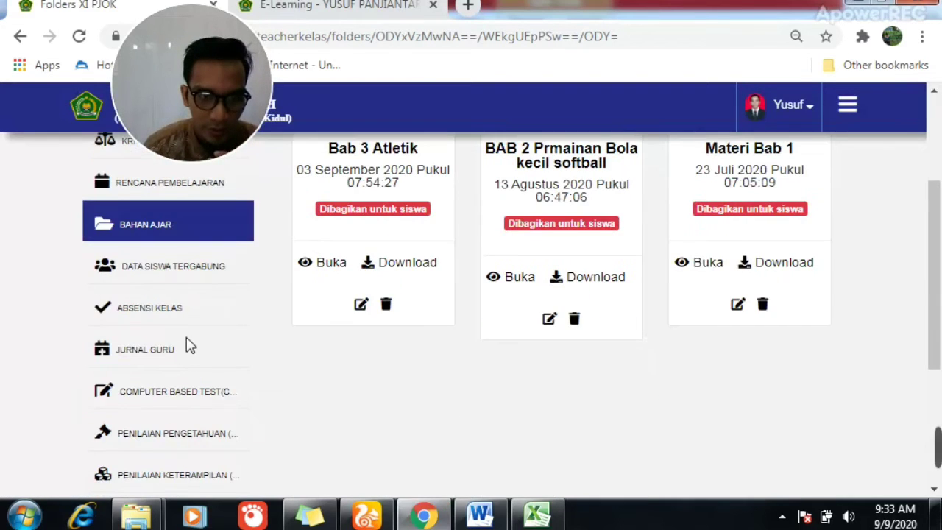
click(159, 316)
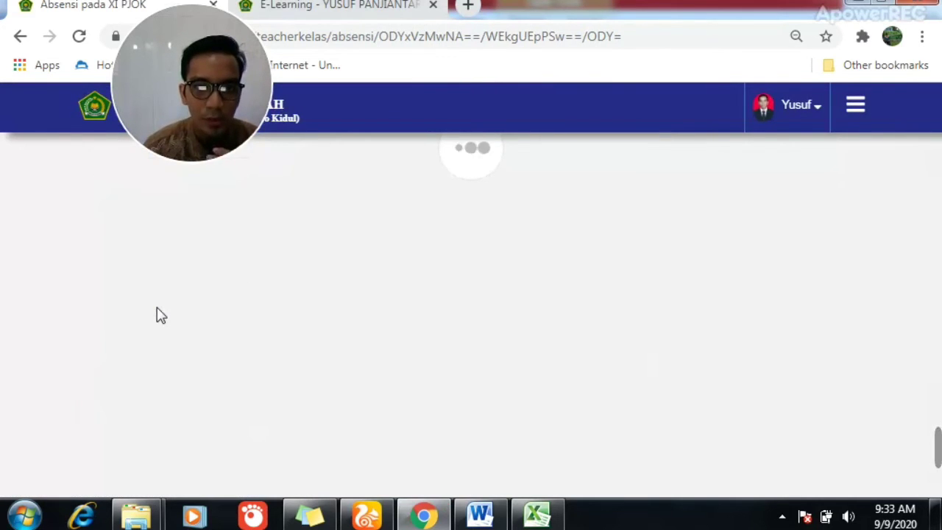
scroll(185, 351, down, 3)
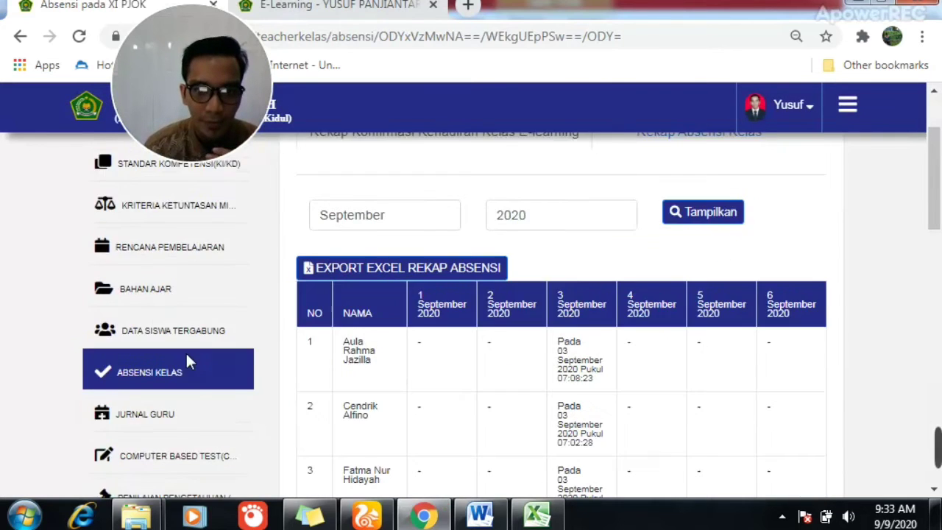
scroll(589, 390, down, 2)
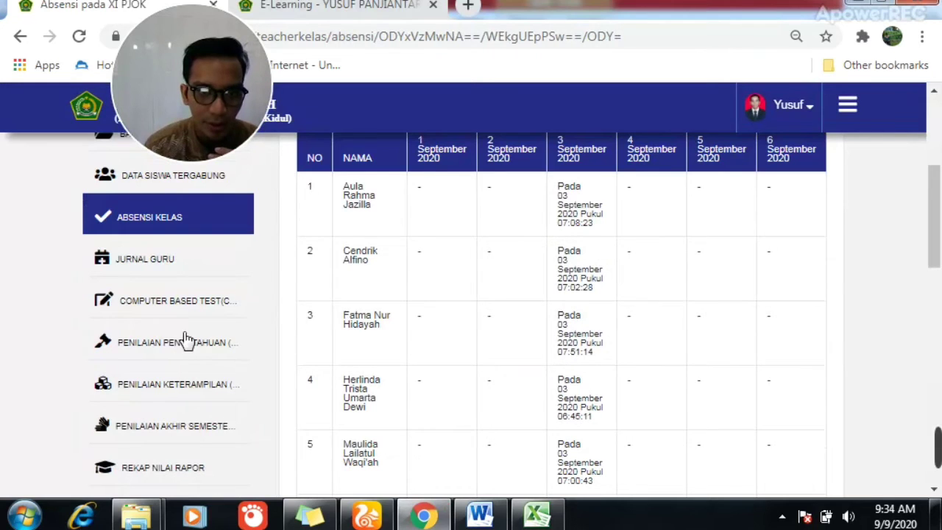
- Open the Computer Based Test page of the class and examine its exam list and the Keterangan notes
click(176, 307)
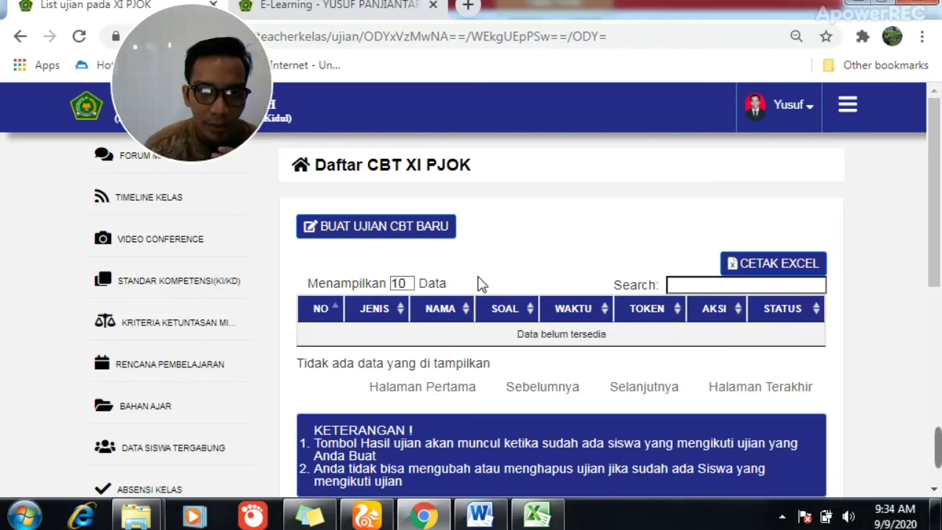
scroll(490, 281, down, 2)
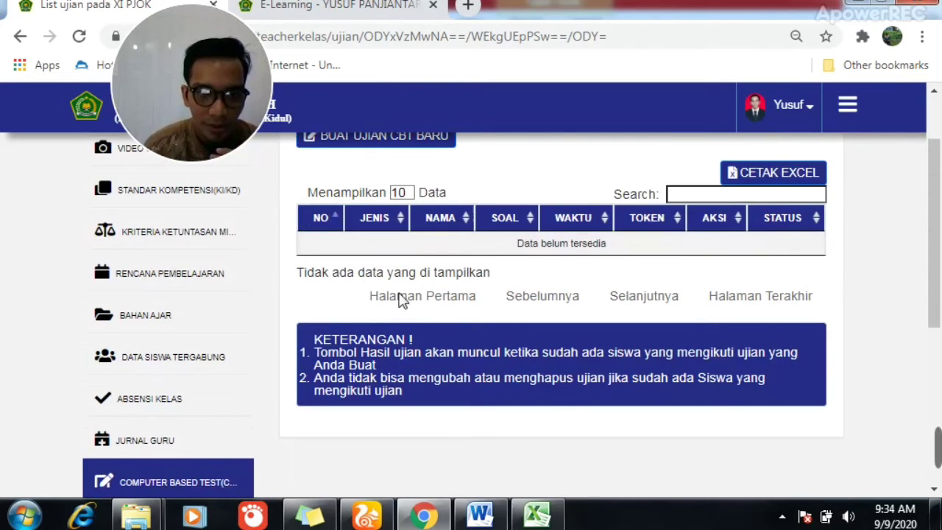
scroll(383, 254, up, 2)
scroll(383, 255, down, 4)
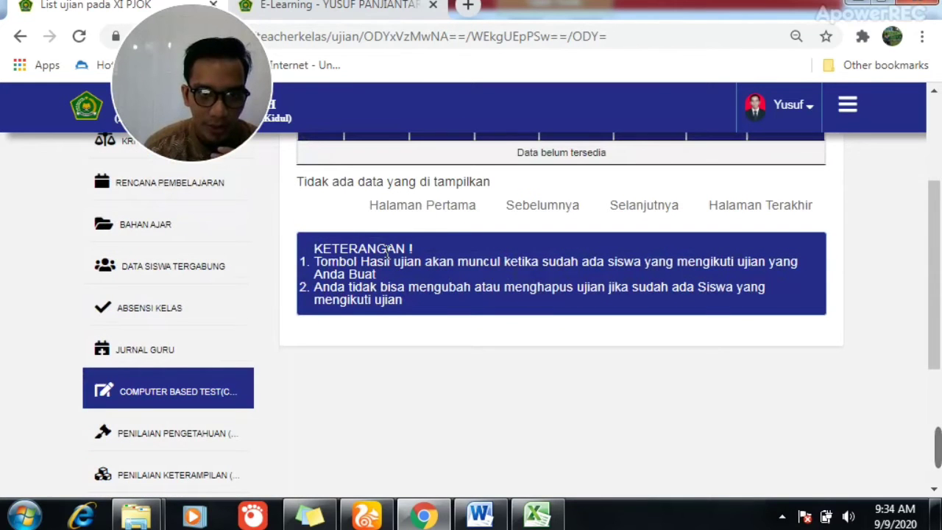
- Open the Penilaian Pengetahuan page of the class and examine the assessment listed in its table
scroll(221, 450, down, 2)
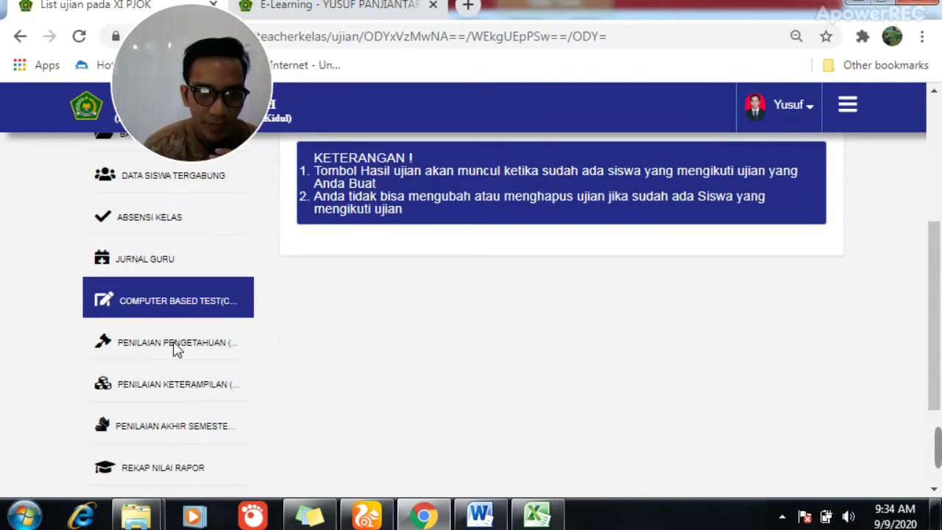
click(255, 336)
mouse_move(897, 473)
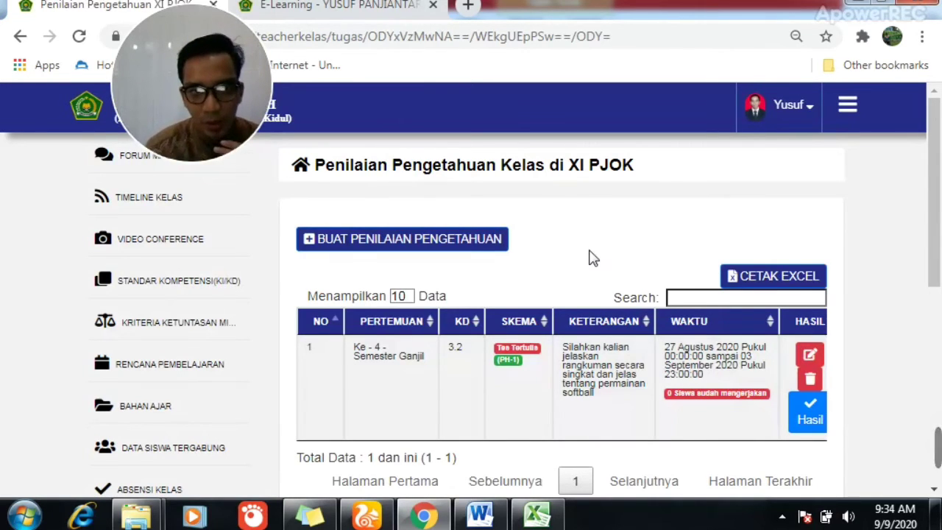
scroll(553, 257, down, 3)
scroll(626, 263, up, 3)
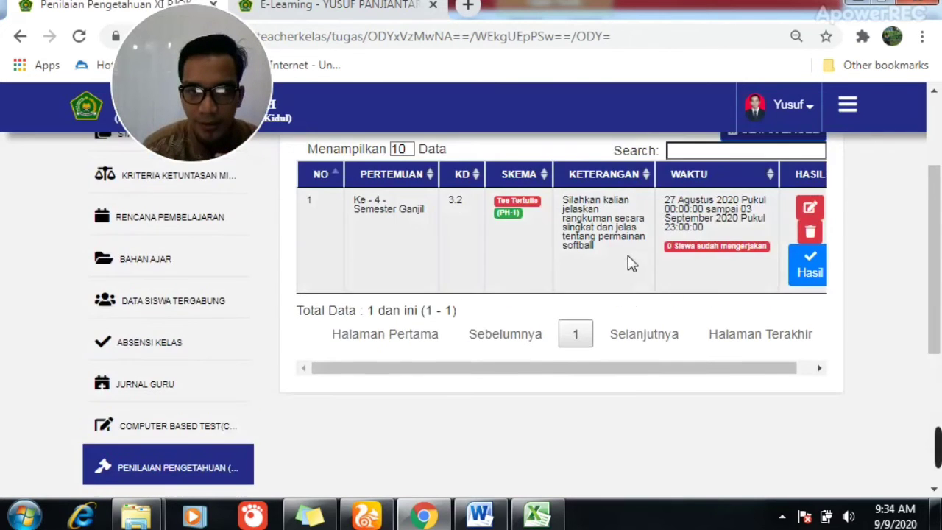
- Start a new Penilaian Pengetahuan assessment for the class and set its Skema Penilaian to Penugasan
click(465, 245)
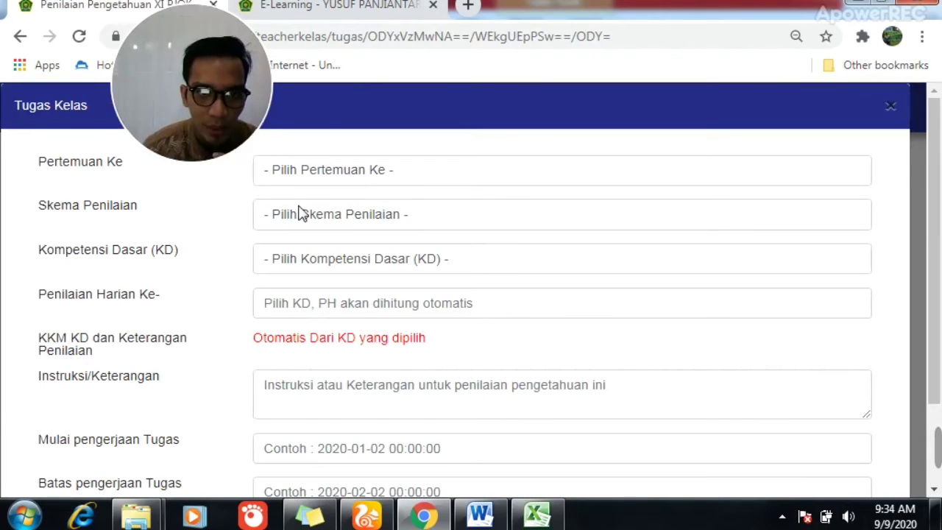
click(327, 214)
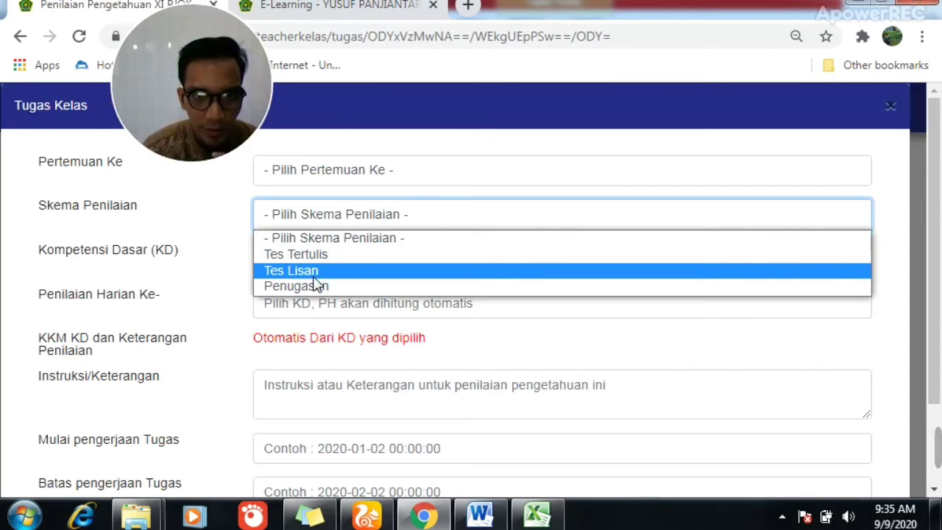
click(554, 287)
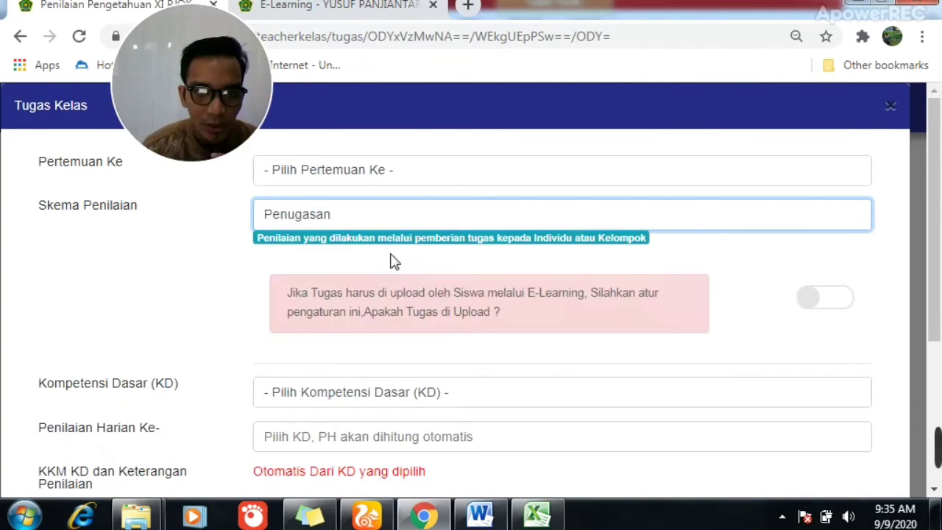
- Choose Kompetensi Dasar 3.1 on permainan bola besar for the new assessment and set Penilaian Harian Ke- to 1
scroll(333, 294, down, 1)
click(404, 303)
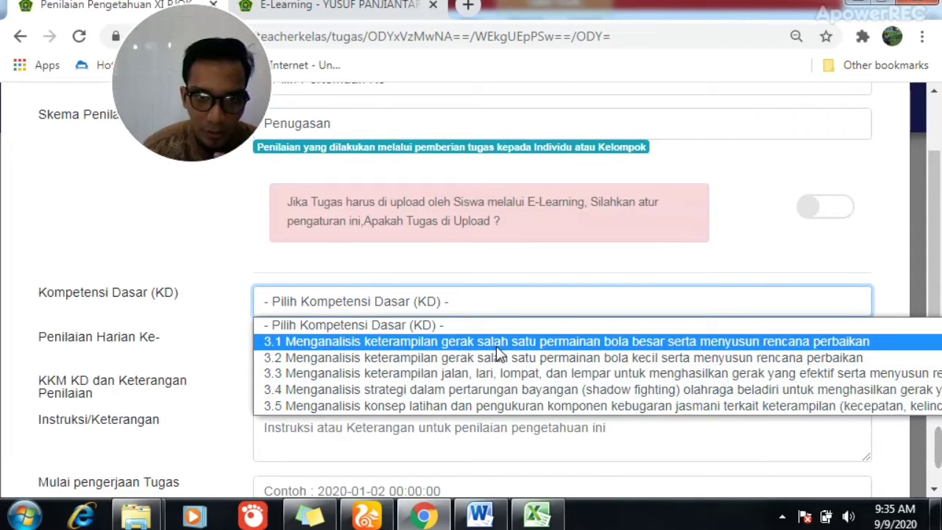
click(317, 348)
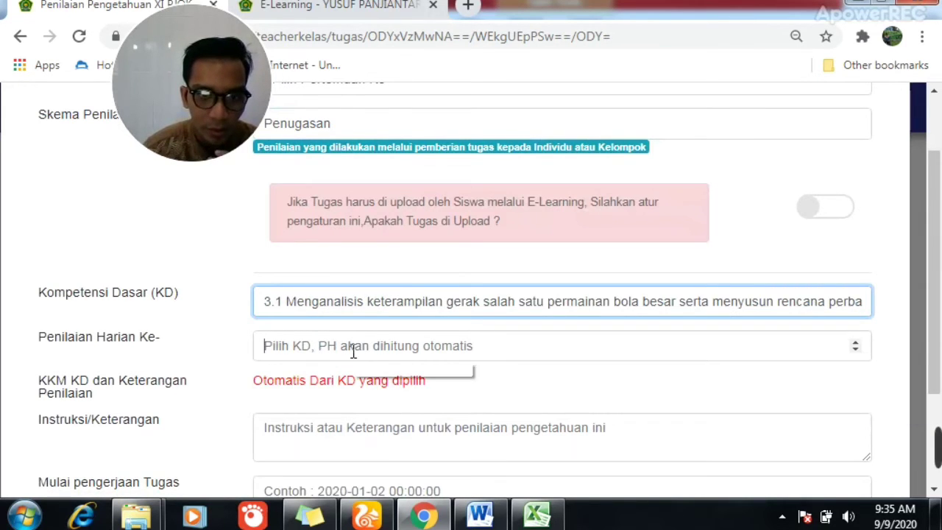
click(855, 343)
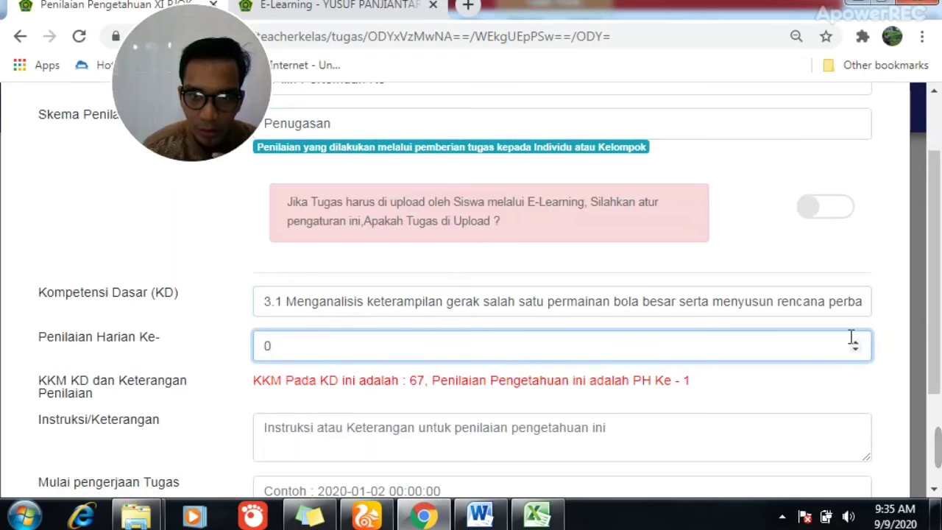
click(855, 343)
scroll(573, 356, down, 1)
scroll(572, 357, down, 1)
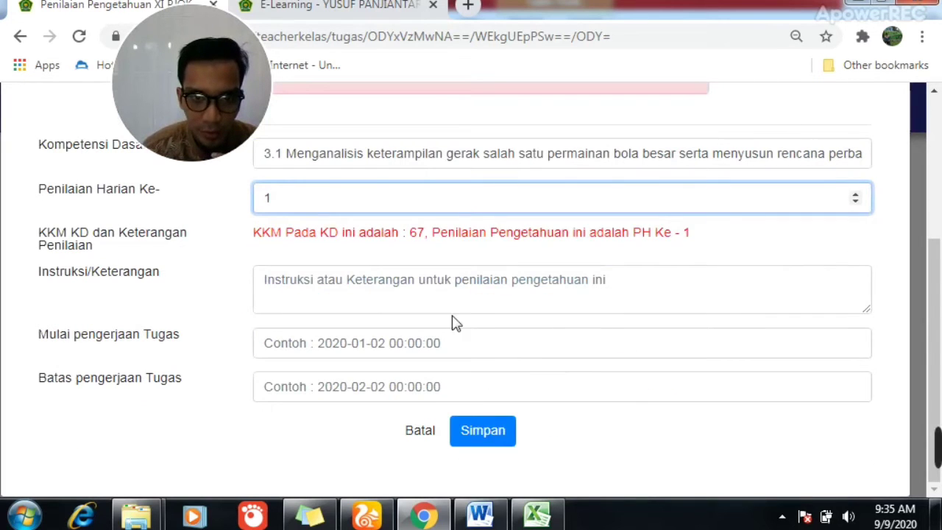
click(443, 296)
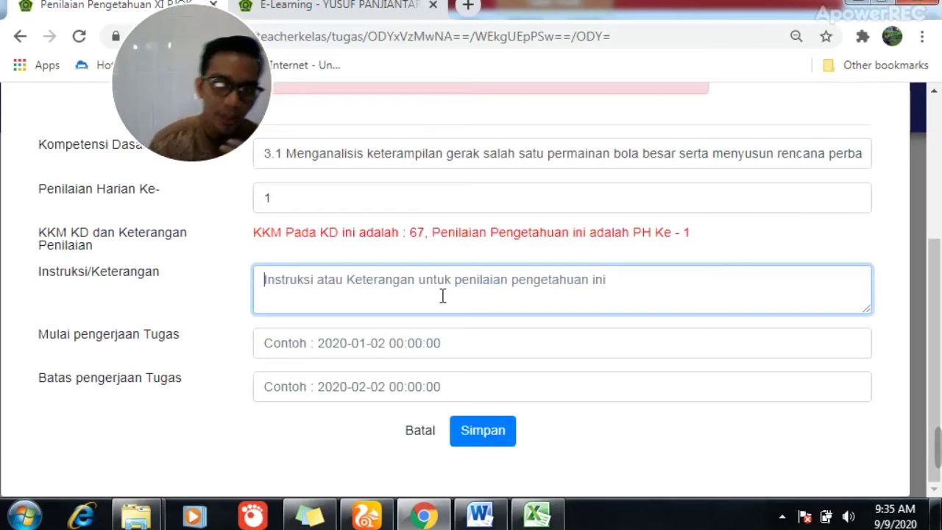
click(365, 345)
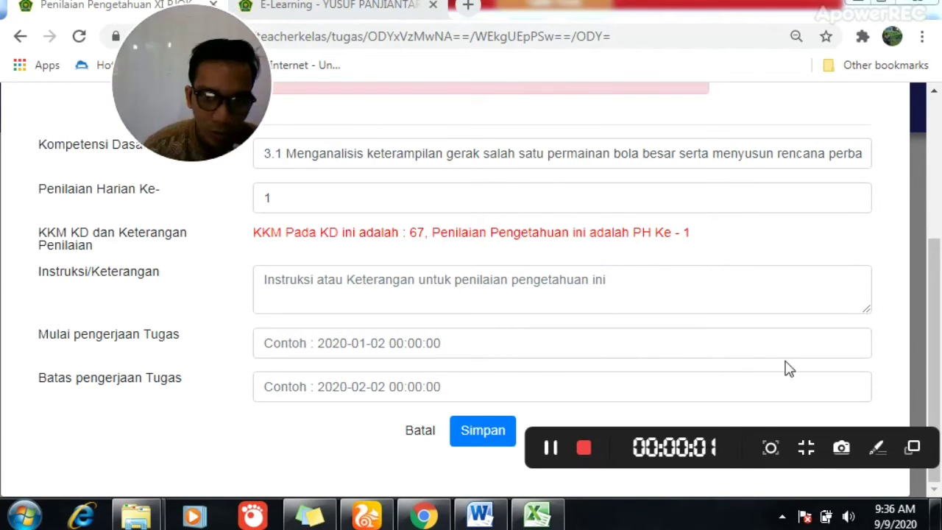
click(612, 347)
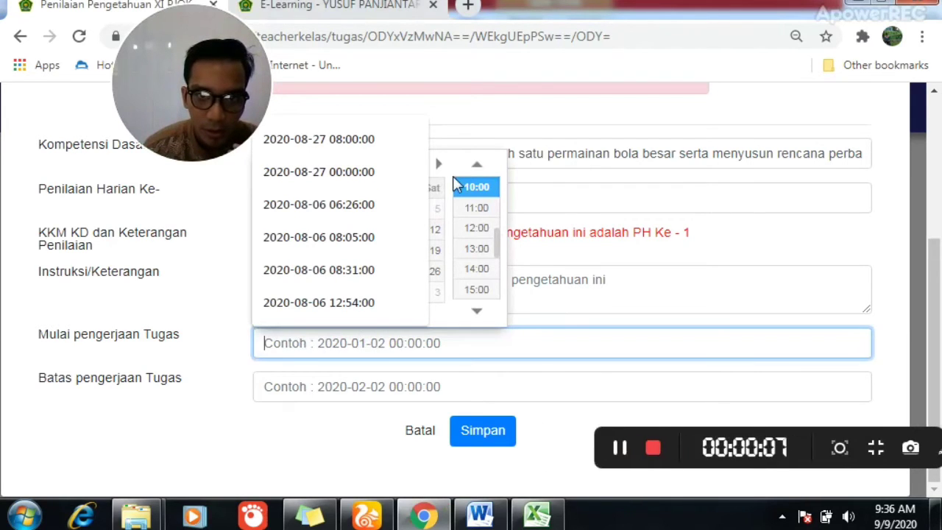
click(436, 231)
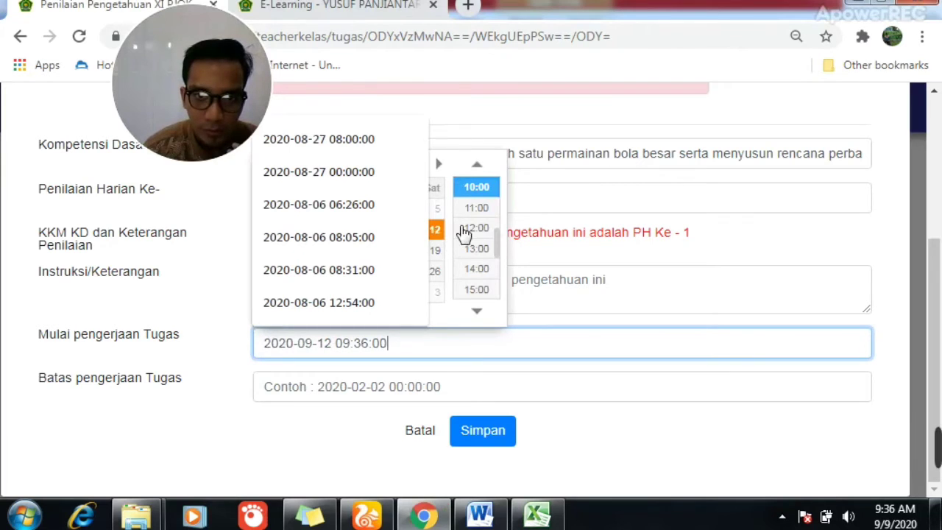
scroll(483, 204, up, 3)
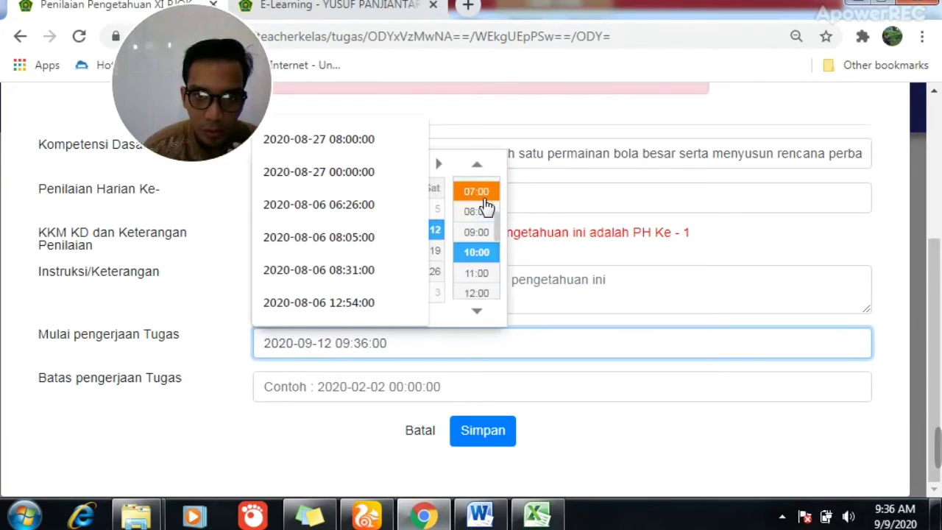
click(482, 200)
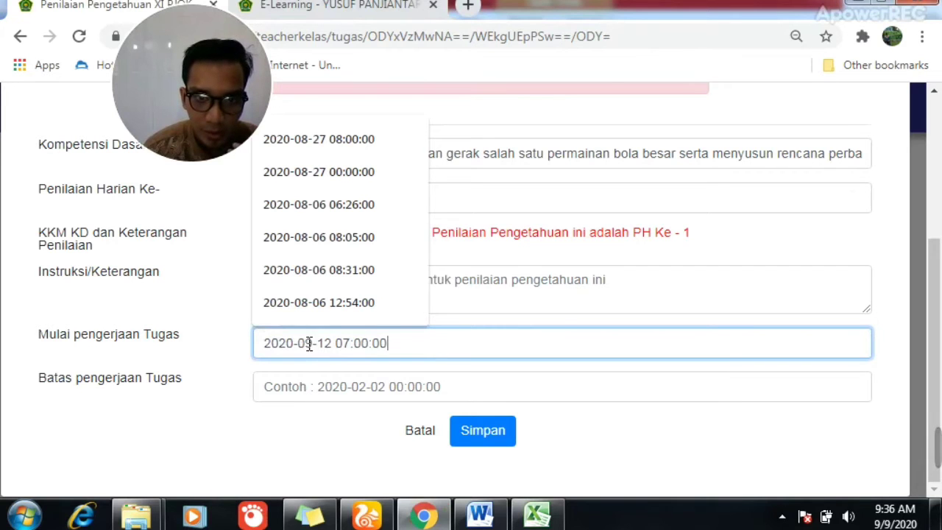
click(378, 383)
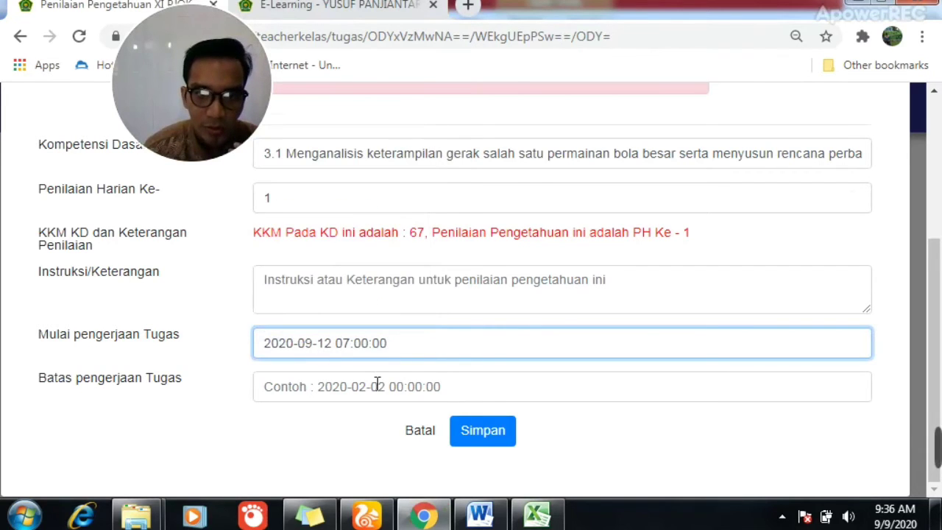
click(377, 383)
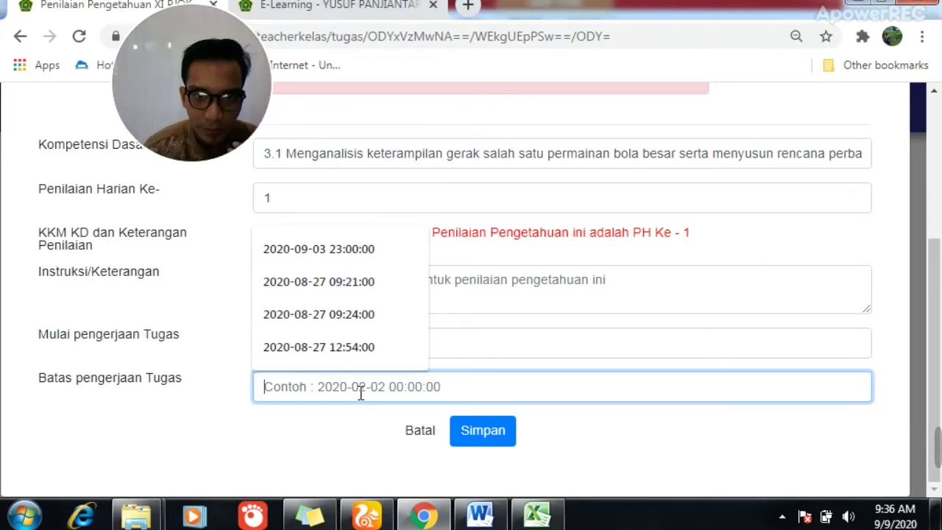
click(330, 347)
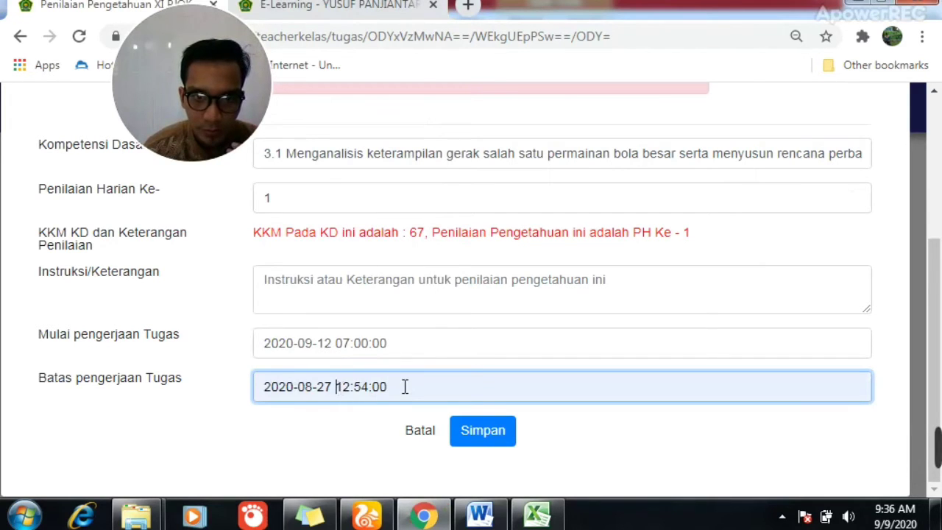
drag(404, 387, 257, 383)
key(BackSpace)
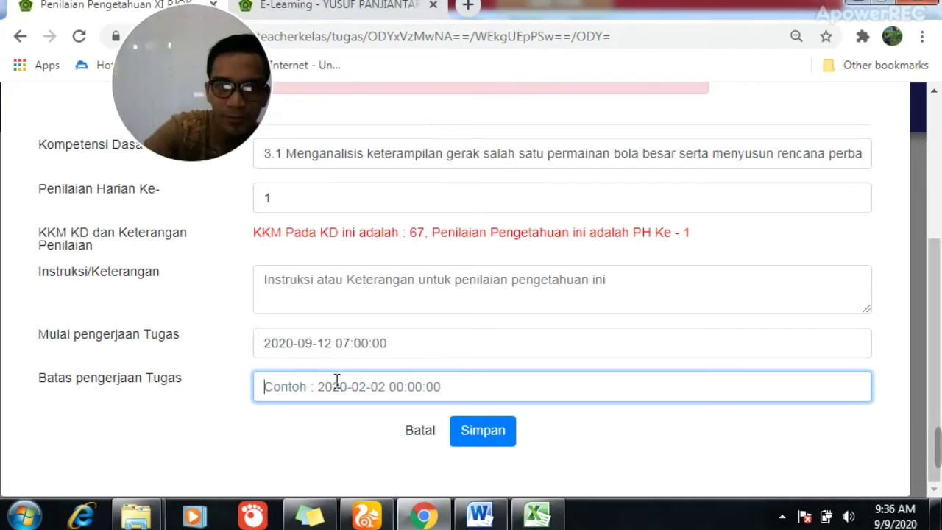
click(358, 394)
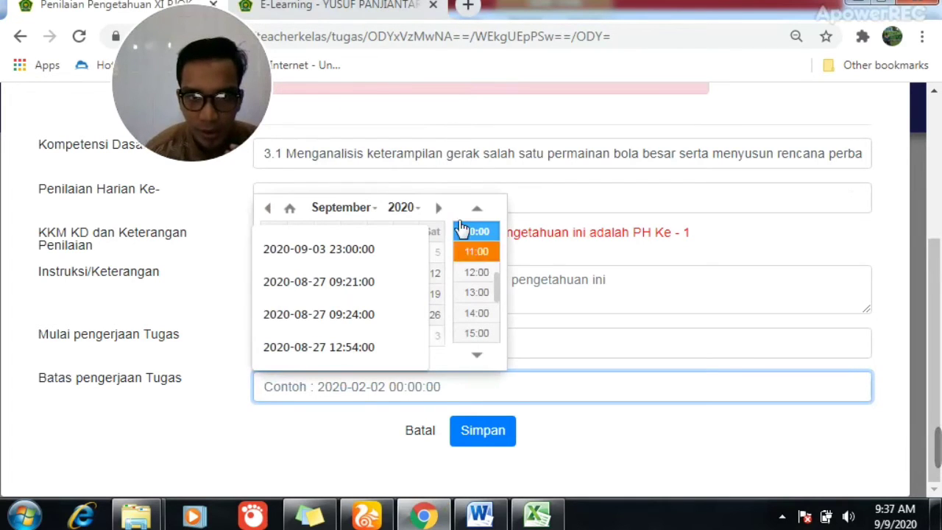
scroll(477, 314, down, 3)
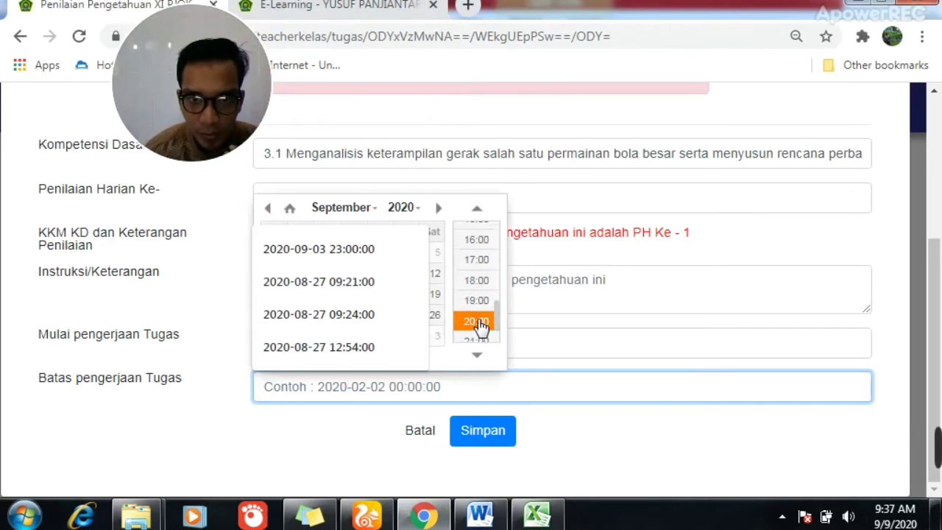
click(476, 321)
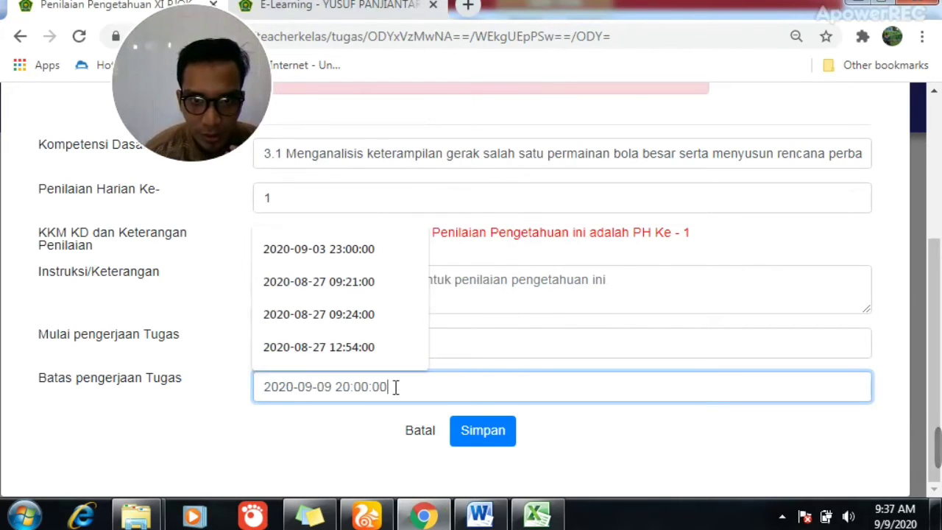
click(330, 392)
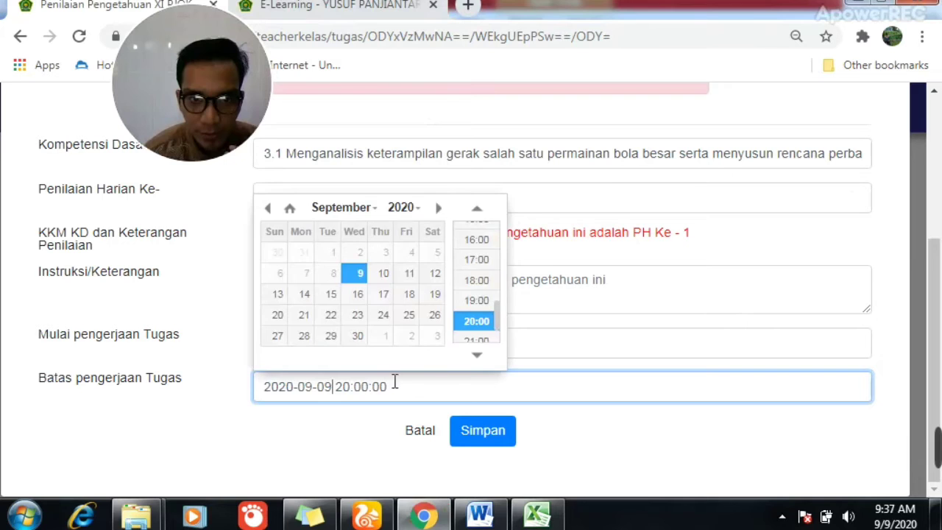
click(394, 383)
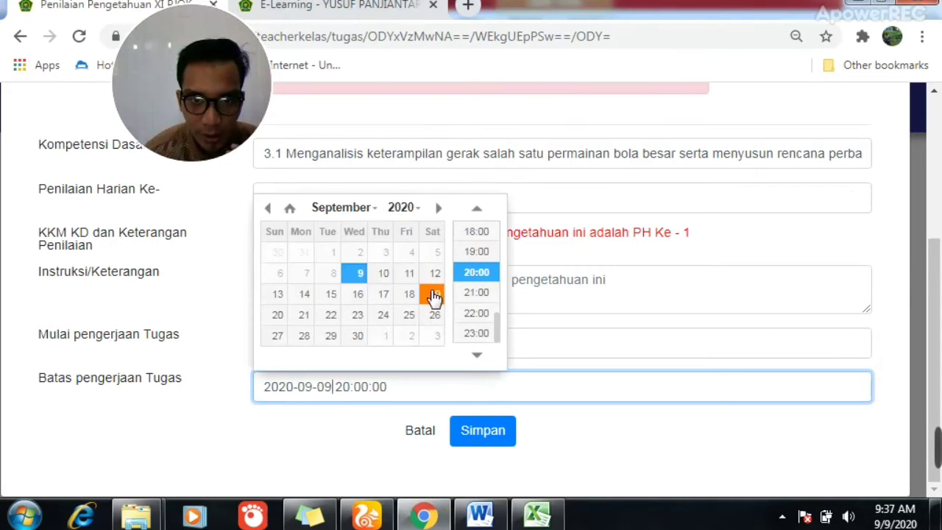
click(434, 294)
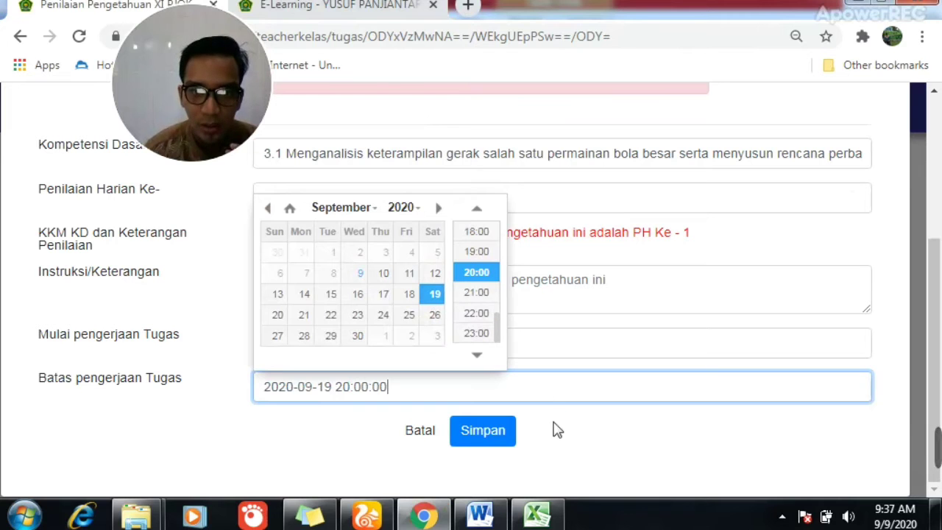
- Review the completed Tugas Kelas form and cancel it without saving the new assessment
click(490, 439)
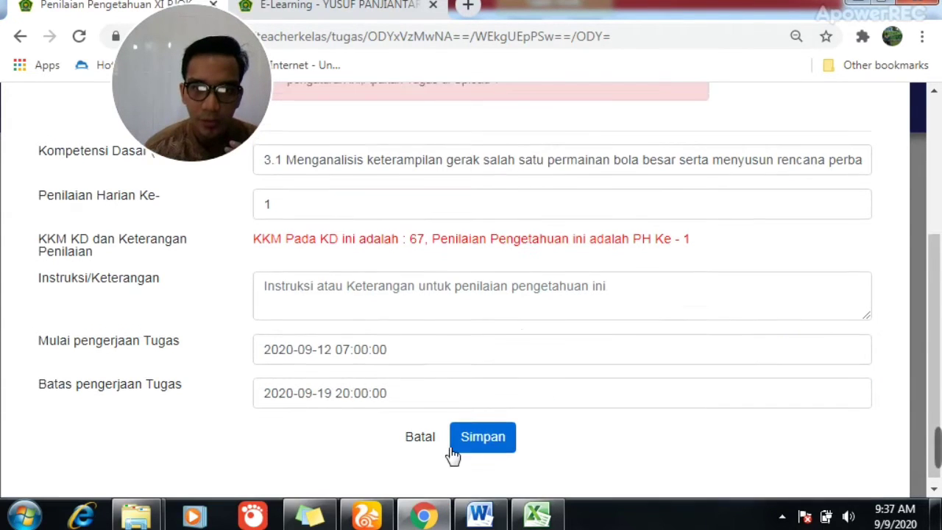
scroll(447, 449, up, 2)
scroll(441, 423, down, 2)
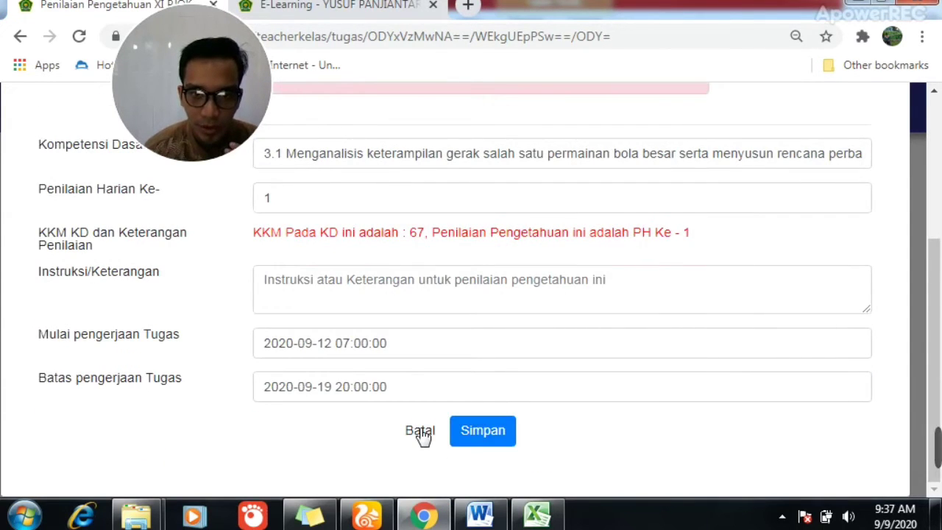
click(420, 432)
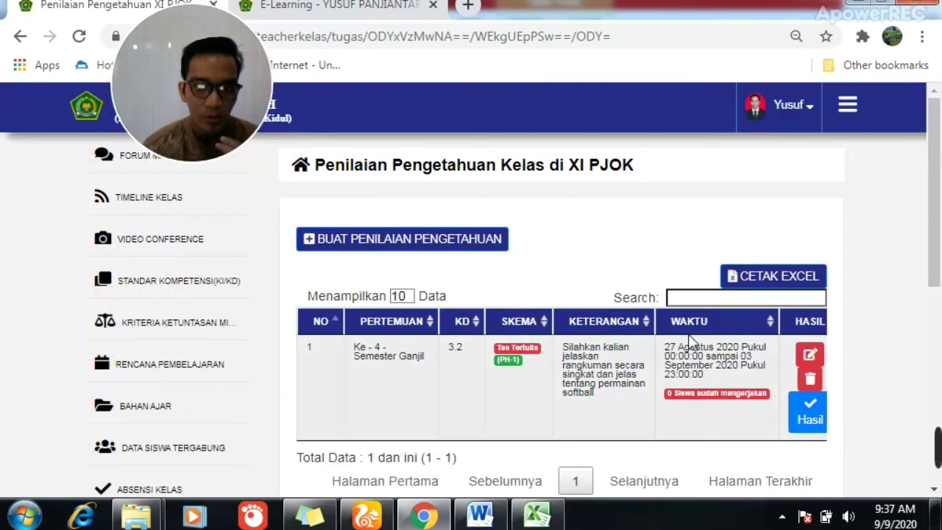
- Open the Penilaian Keterampilan page of the class and examine the listed assessment, including its Keterangan, Waktu and Hasil columns
mouse_move(939, 455)
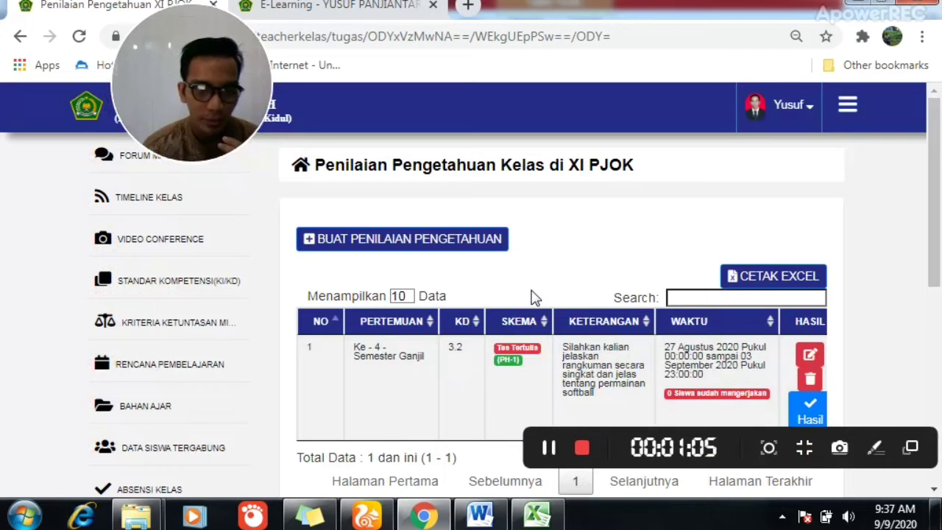
scroll(184, 385, down, 4)
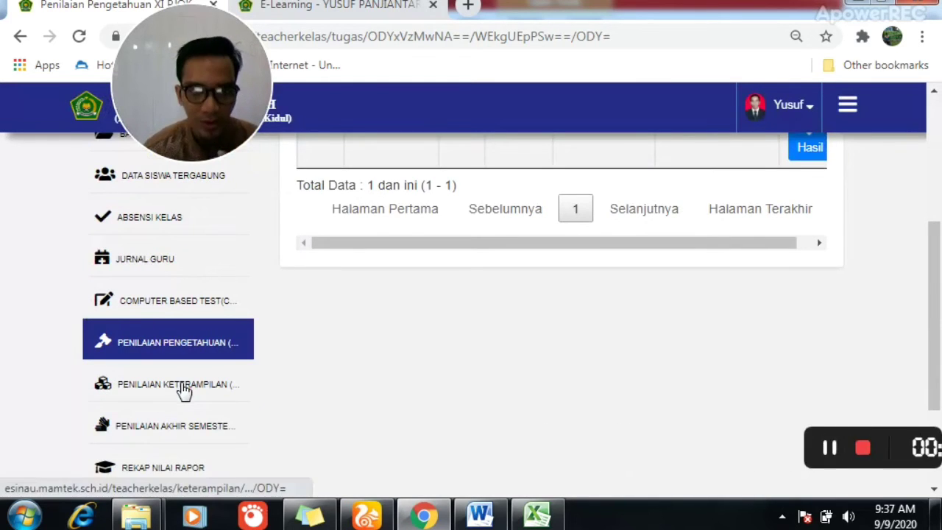
click(184, 389)
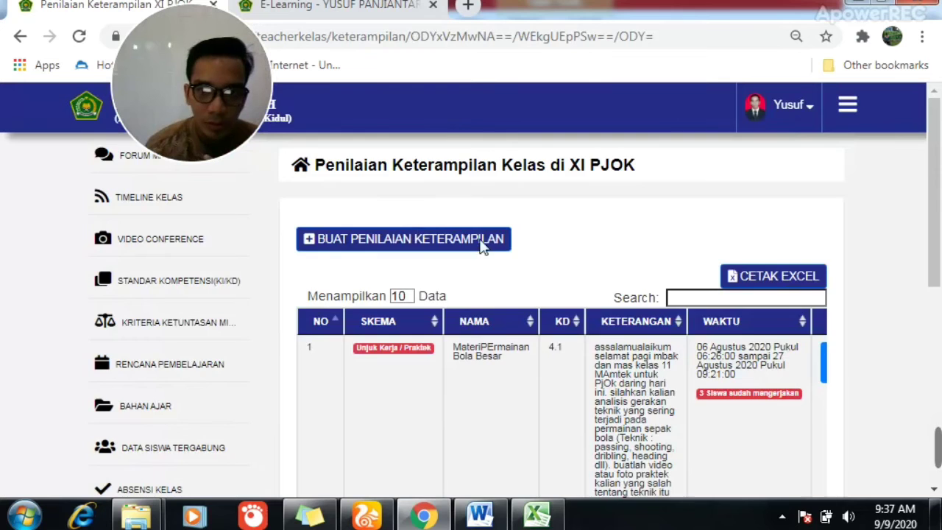
scroll(523, 267, down, 3)
scroll(521, 267, up, 3)
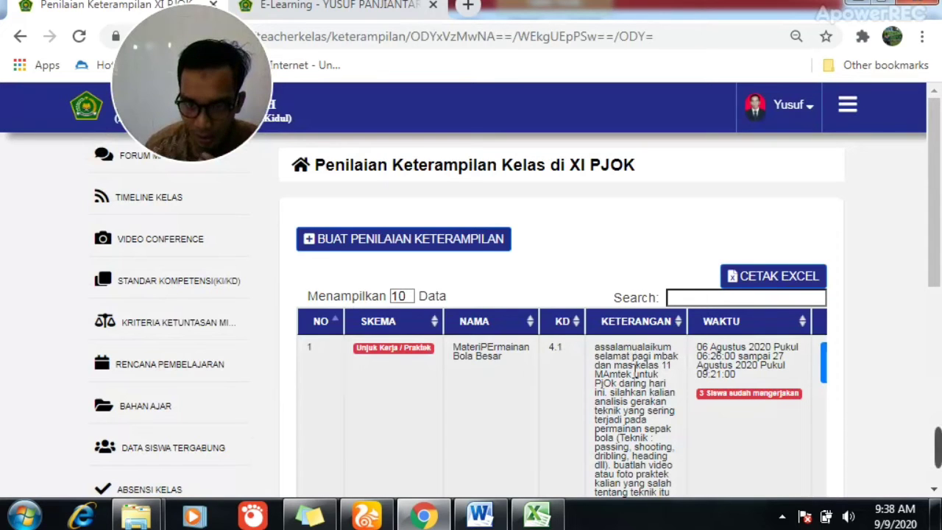
scroll(732, 412, down, 3)
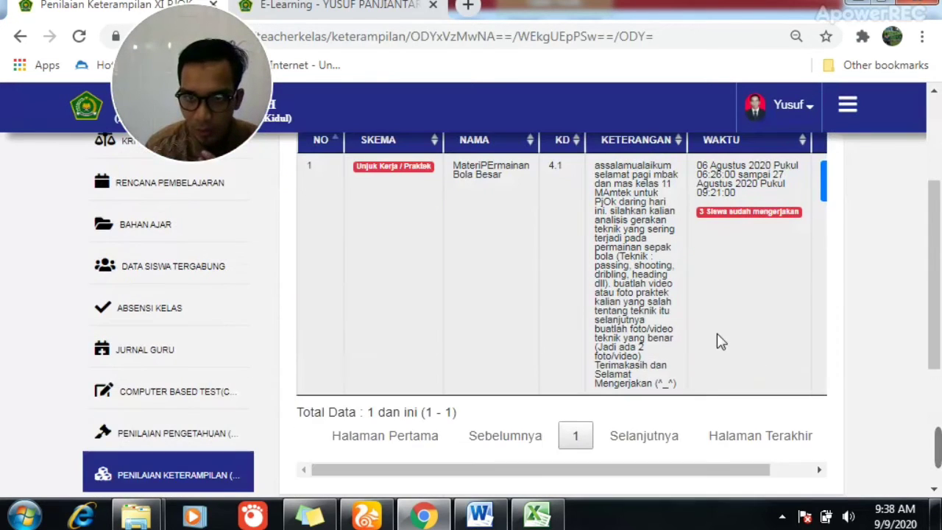
drag(680, 474, 725, 473)
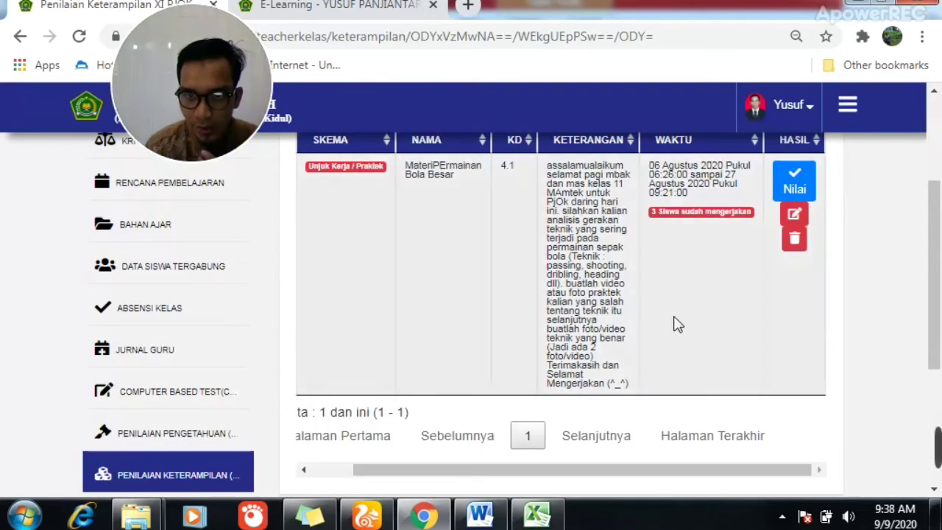
scroll(673, 321, up, 3)
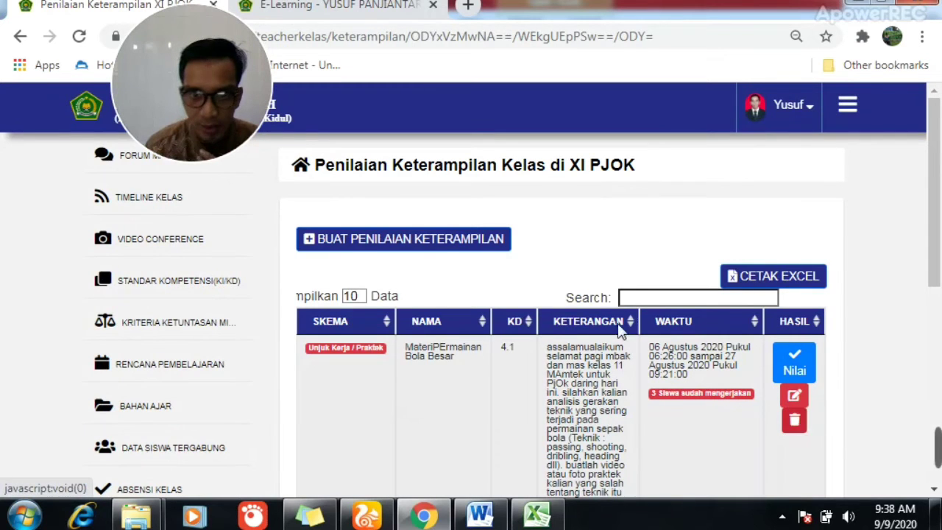
- Start a new Penilaian Keterampilan for the class and set its Skema Penilaian to Portofolio
click(418, 247)
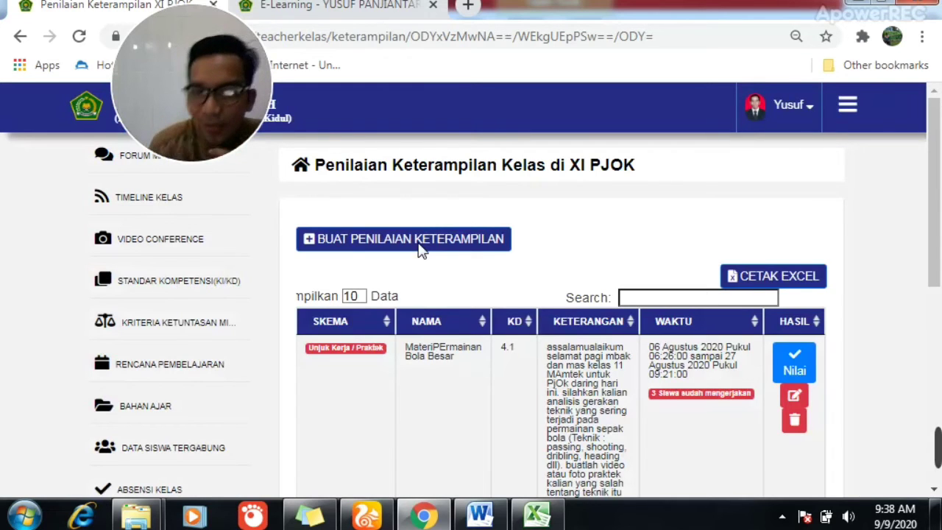
click(486, 244)
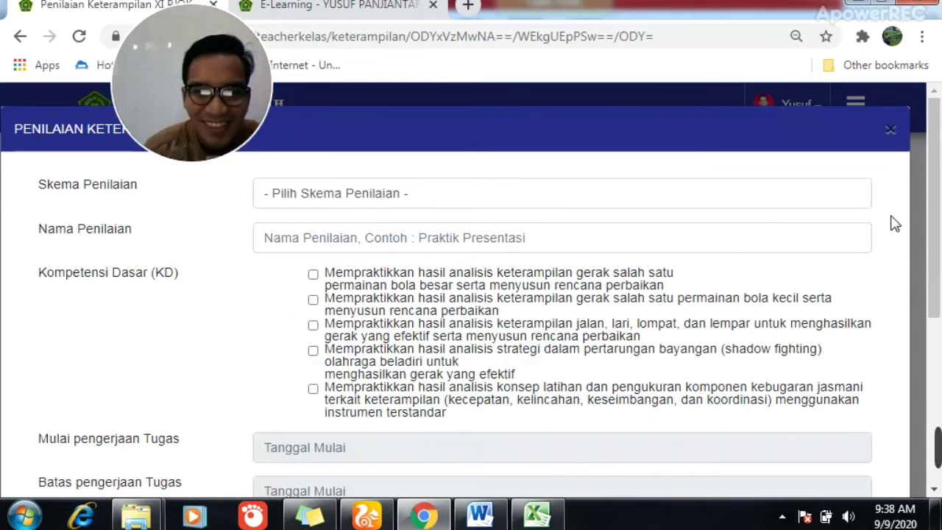
click(434, 193)
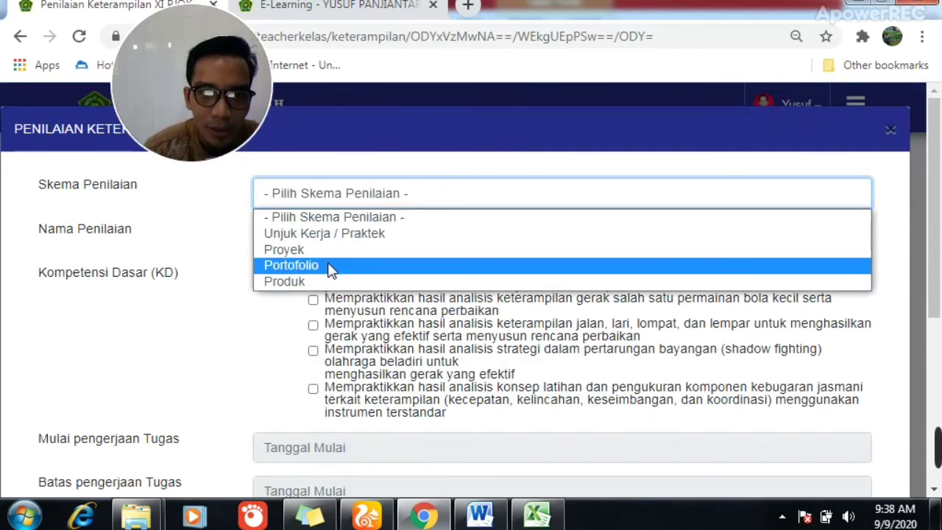
click(330, 269)
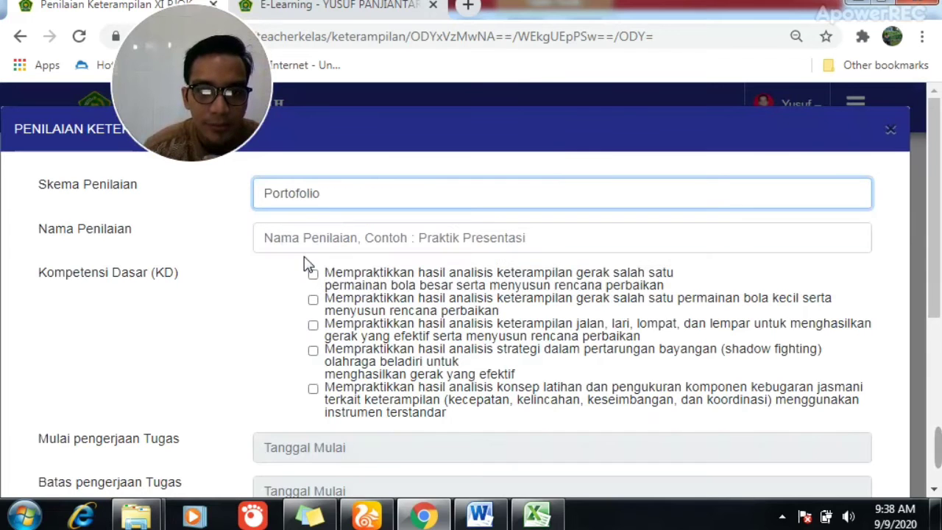
- Name the assessment Bab 3 Atletik and select the KD on jalan, lari, lompat, dan lempar
click(351, 236)
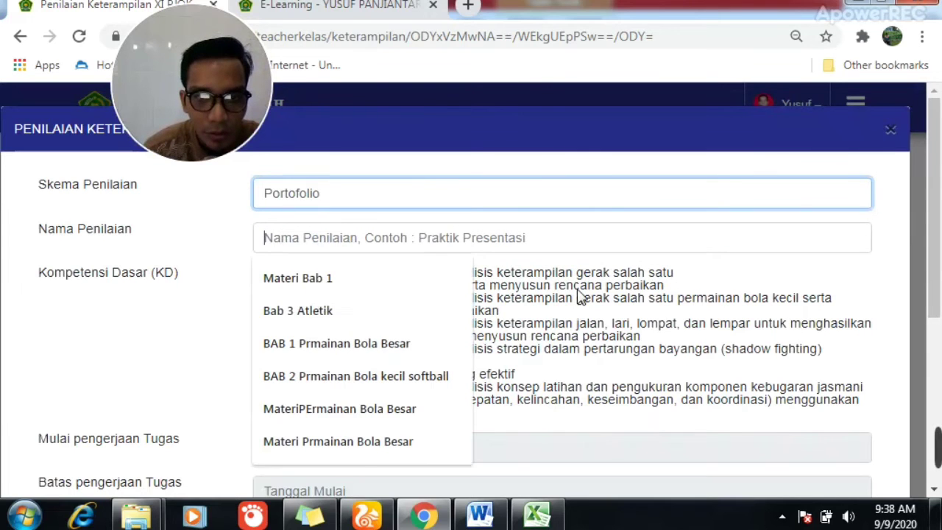
click(362, 318)
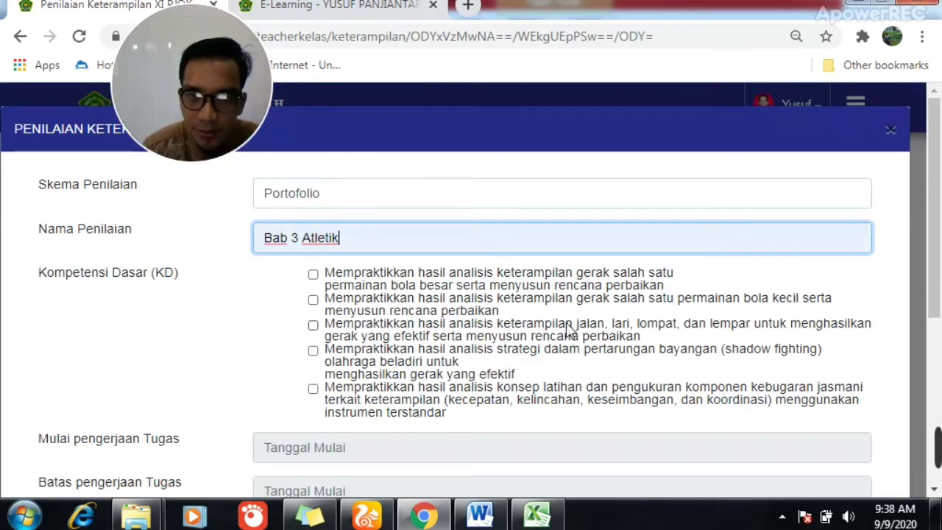
click(312, 326)
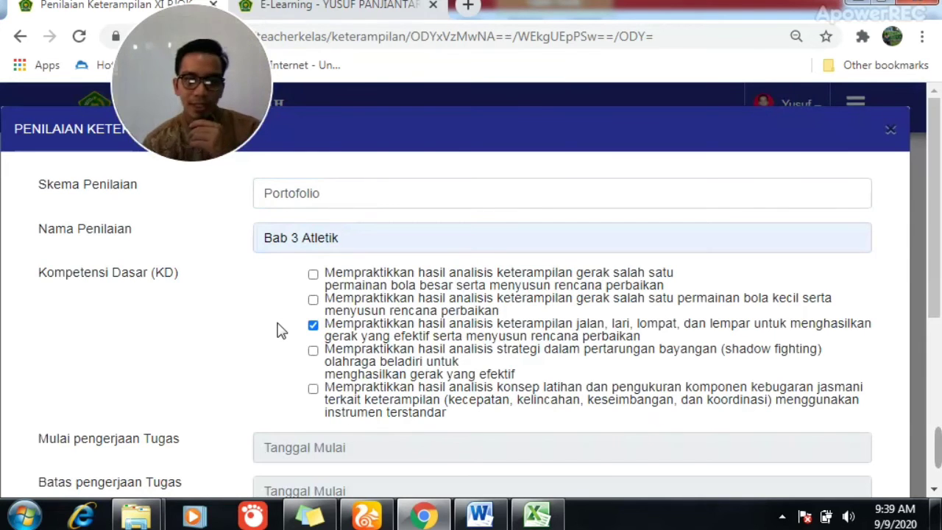
- Examine the form's Mulai pengerjaan Tugas, Batas pengerjaan Tugas and Keterangan fields without filling them in
scroll(280, 330, down, 3)
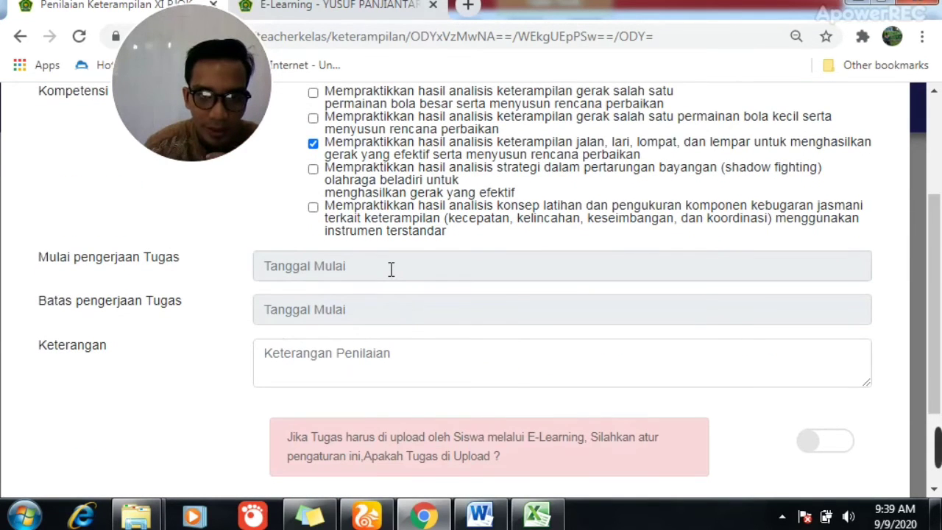
click(391, 269)
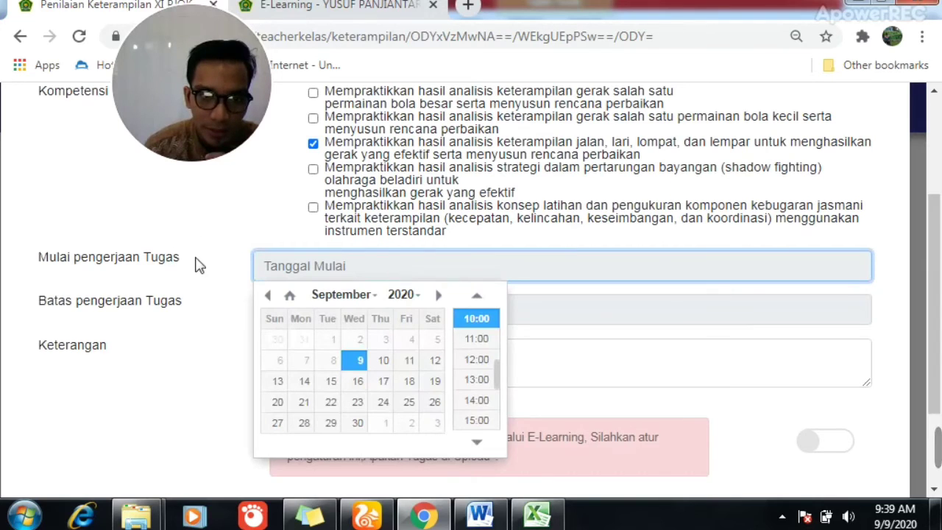
click(587, 309)
click(370, 310)
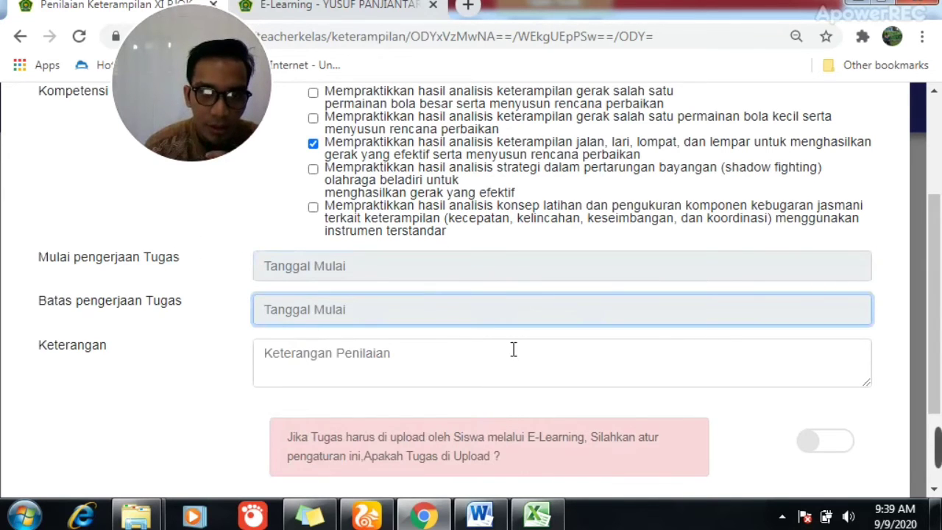
click(540, 357)
- Enable the setting that requires students to upload the assignment through E-Learning
scroll(540, 358, down, 1)
scroll(541, 358, down, 1)
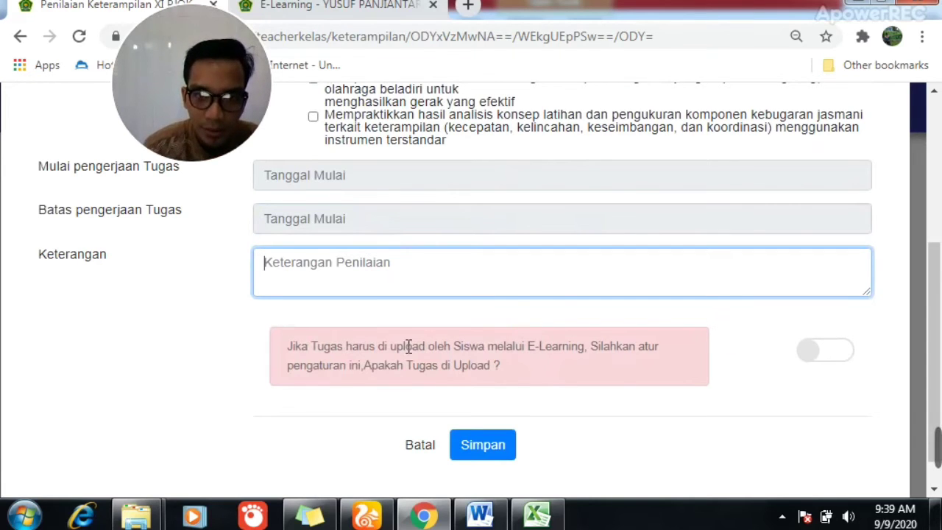
click(815, 358)
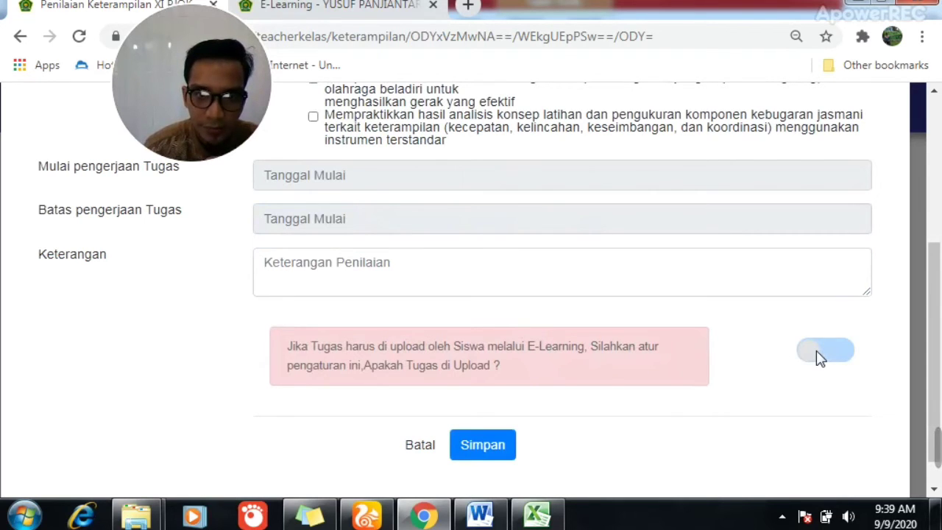
click(820, 358)
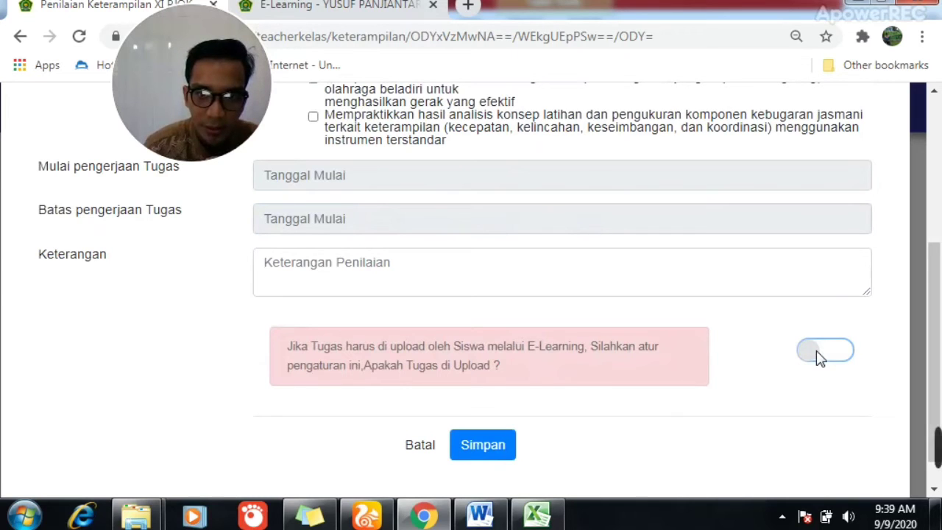
click(807, 362)
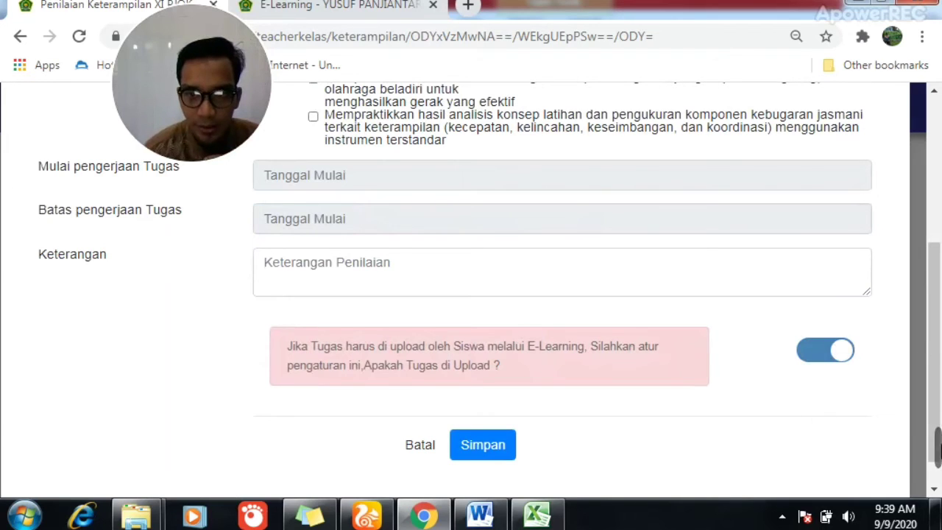
- Circle the assignment upload switch in red with the screen recorder's freehand annotation tool
mouse_move(937, 448)
click(878, 446)
mouse_move(783, 356)
mouse_down()
mouse_move(854, 321)
mouse_move(851, 387)
mouse_move(871, 379)
mouse_move(782, 321)
mouse_move(881, 351)
mouse_move(788, 338)
mouse_up()
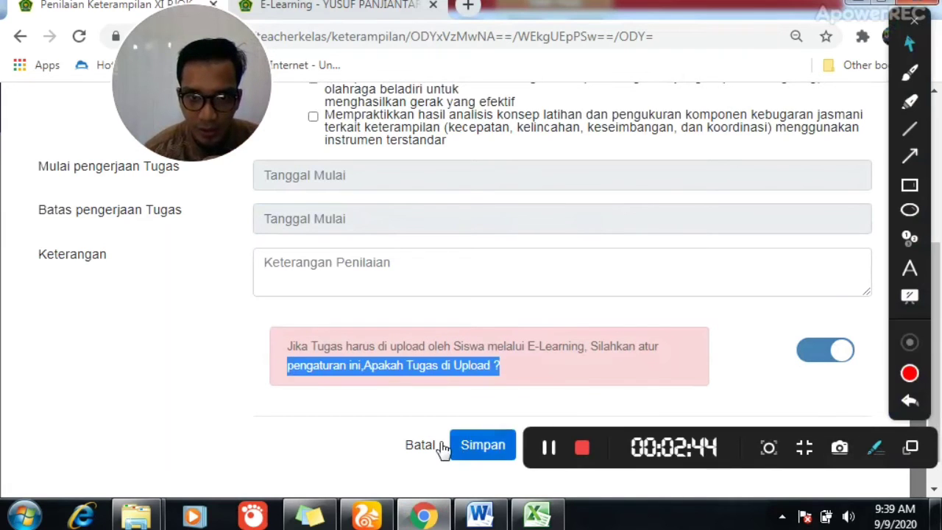
mouse_move(778, 339)
mouse_down()
mouse_move(870, 385)
mouse_move(791, 356)
mouse_move(795, 344)
mouse_up()
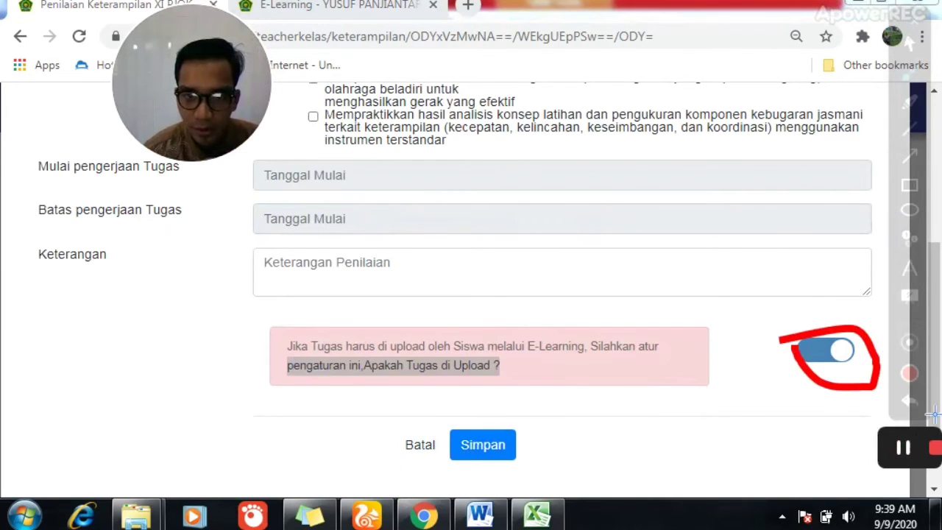
mouse_move(939, 462)
click(875, 448)
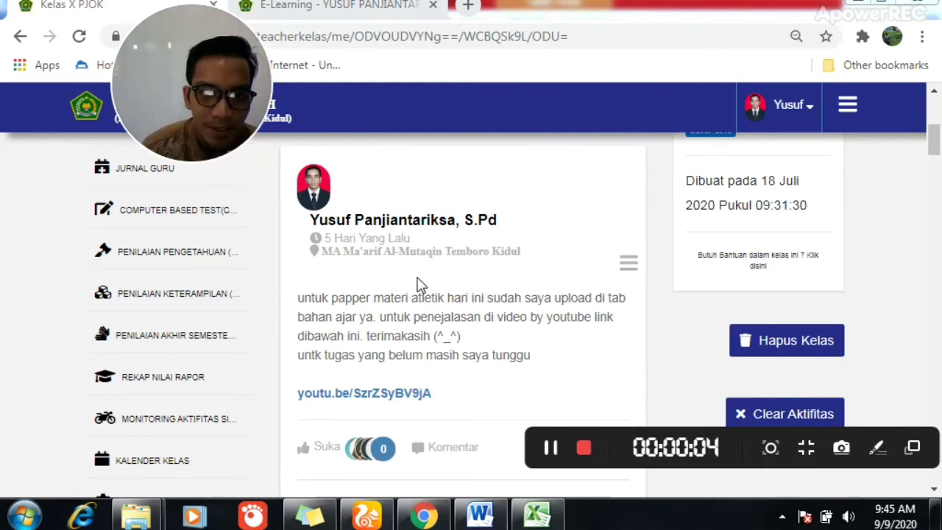
- Look through the X PJOK class timeline, from the class header down to the latest post
click(934, 107)
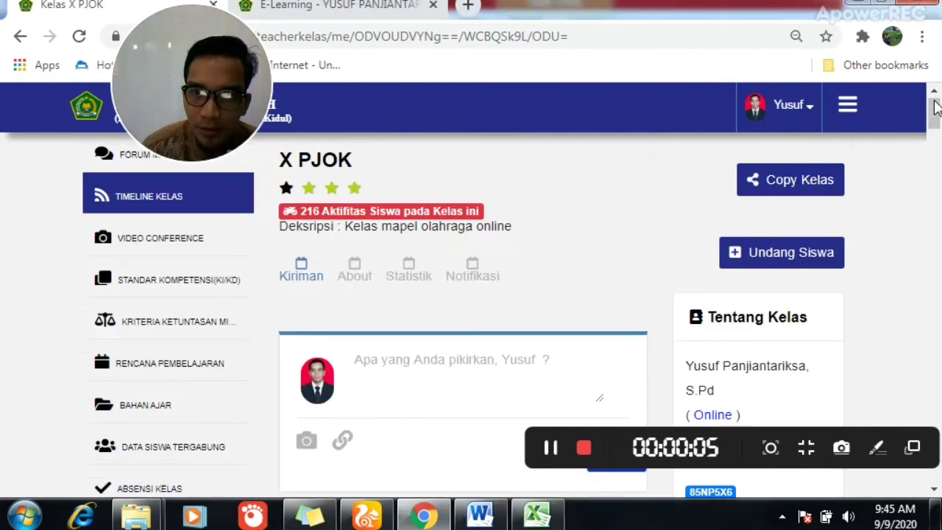
scroll(406, 292, down, 2)
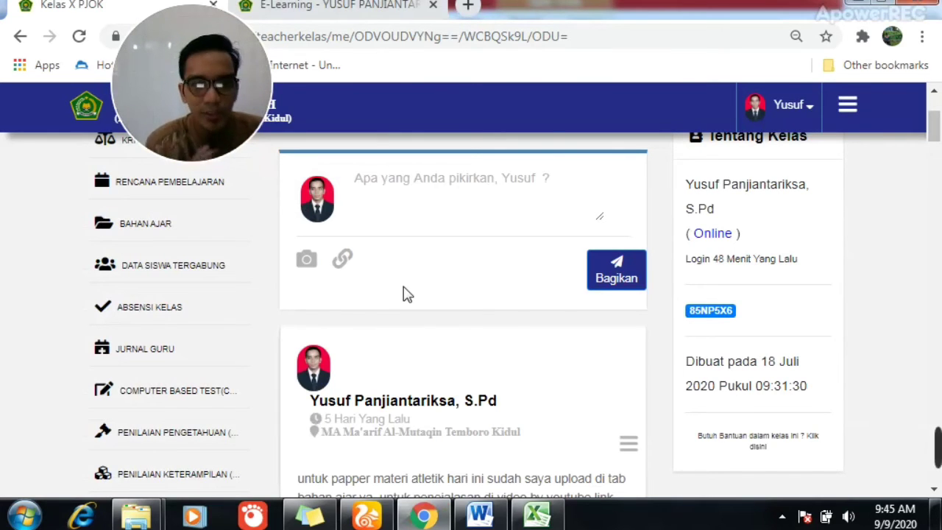
scroll(407, 293, down, 5)
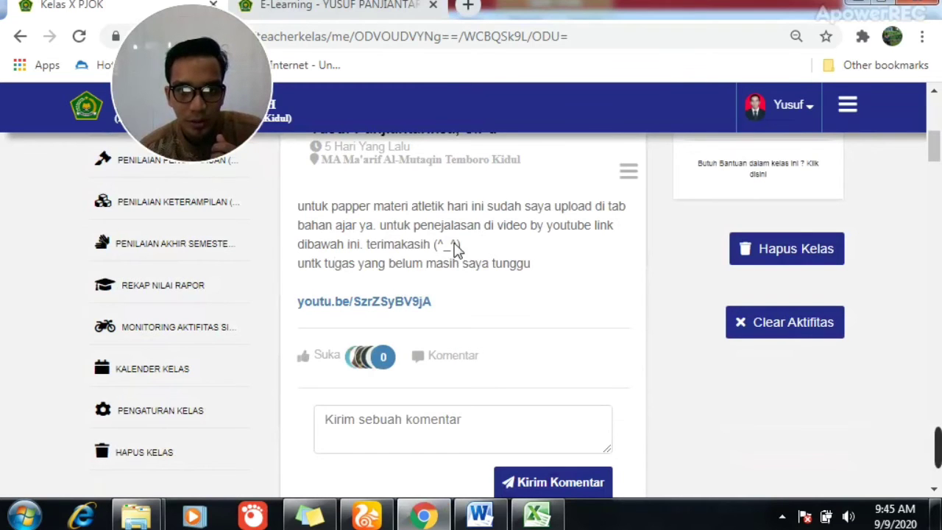
- Open the link-sharing dialog of the timeline's post composer and close it without entering a link
scroll(482, 267, up, 1)
scroll(482, 267, up, 3)
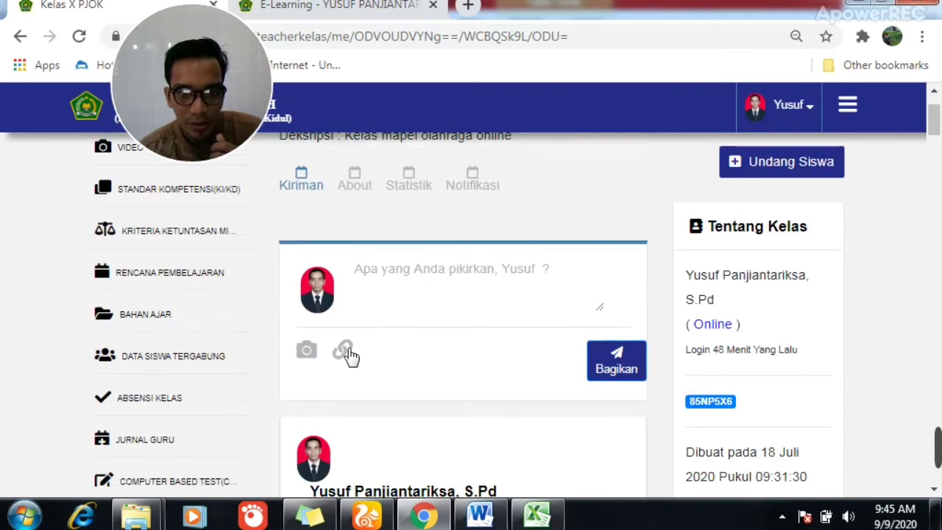
click(346, 353)
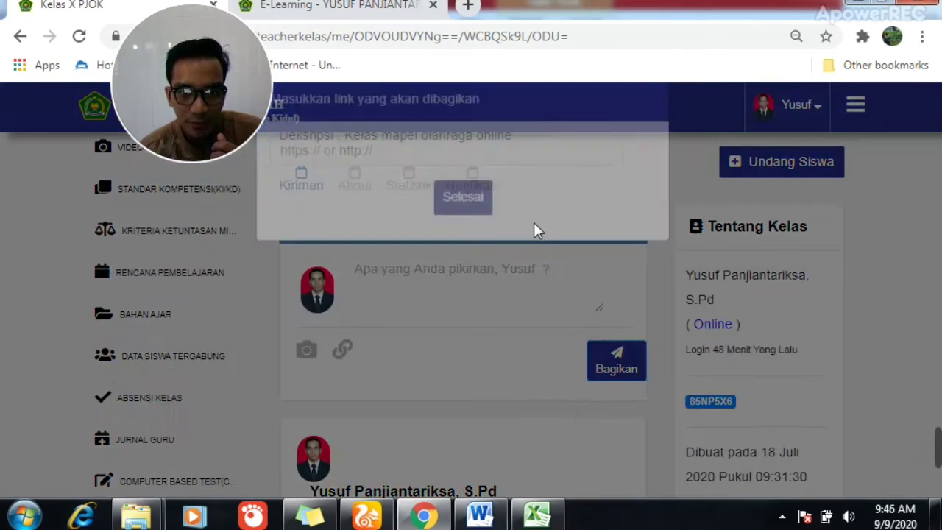
click(463, 225)
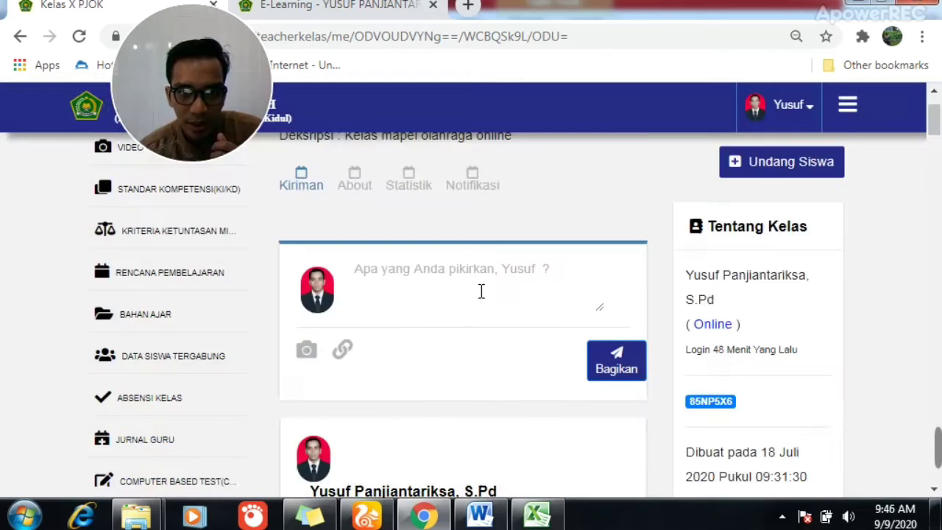
- Examine the timeline post about the atletik material, including its YouTube link and comment area, and return to the class header
scroll(482, 294, down, 4)
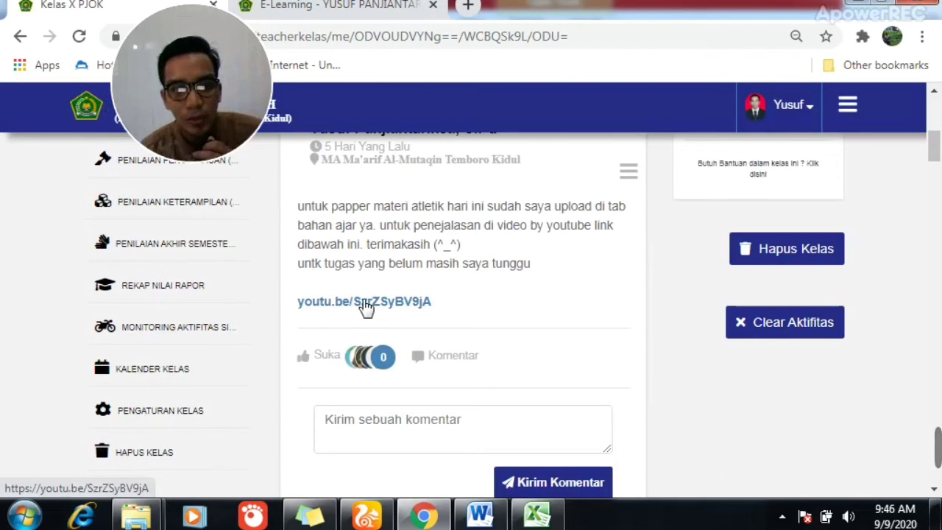
scroll(447, 297, down, 3)
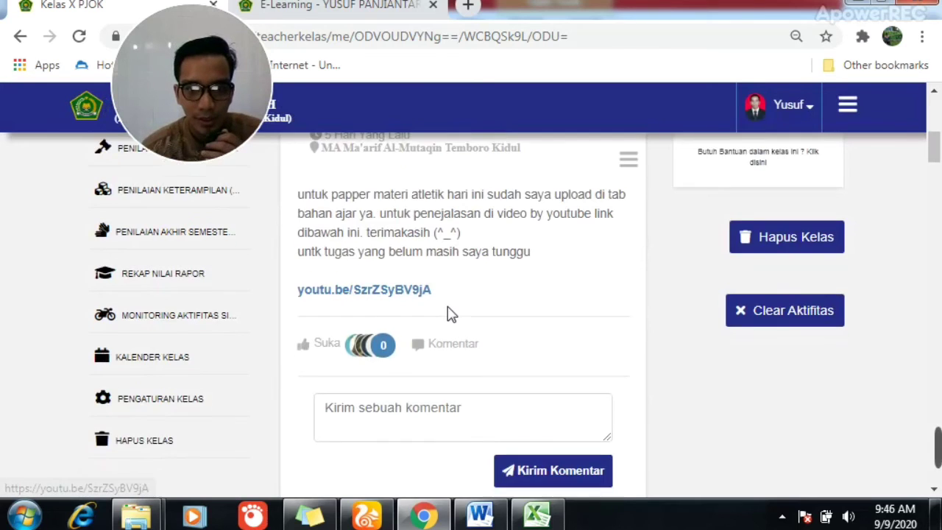
scroll(449, 301, up, 5)
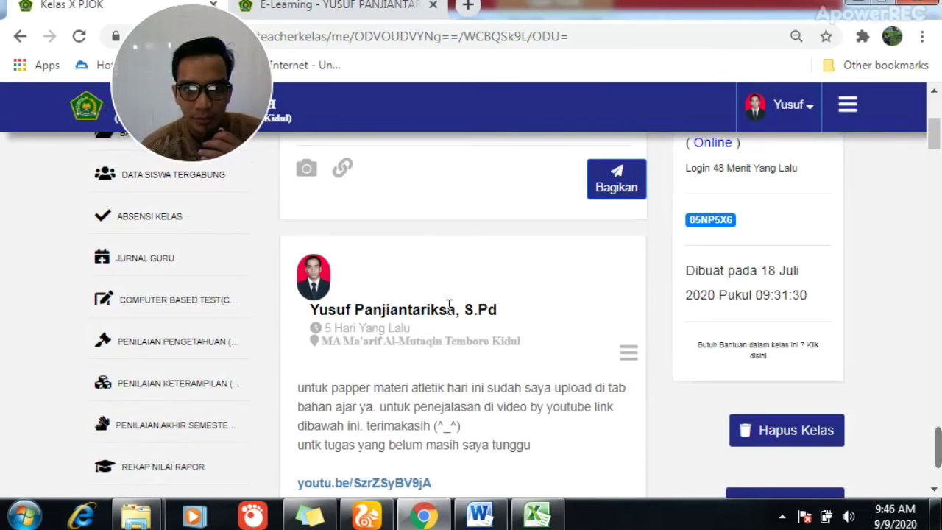
scroll(517, 273, up, 3)
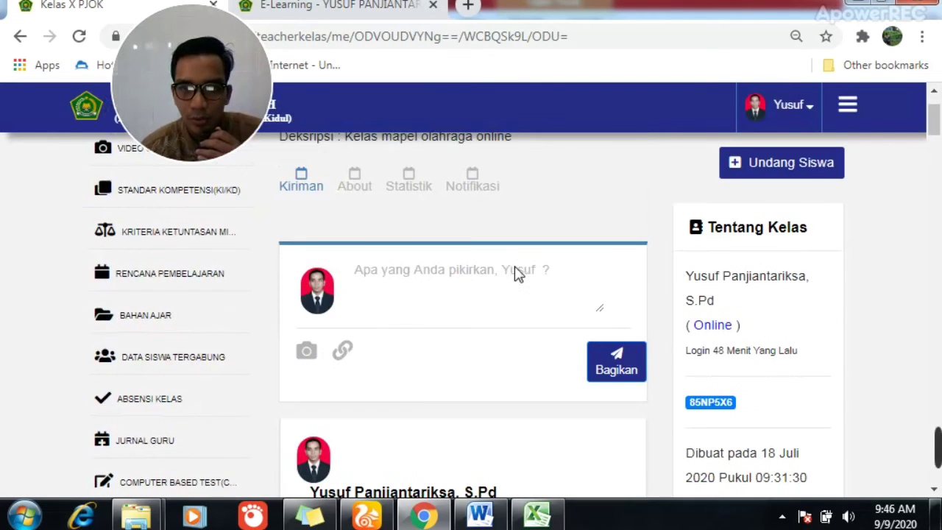
scroll(510, 266, up, 1)
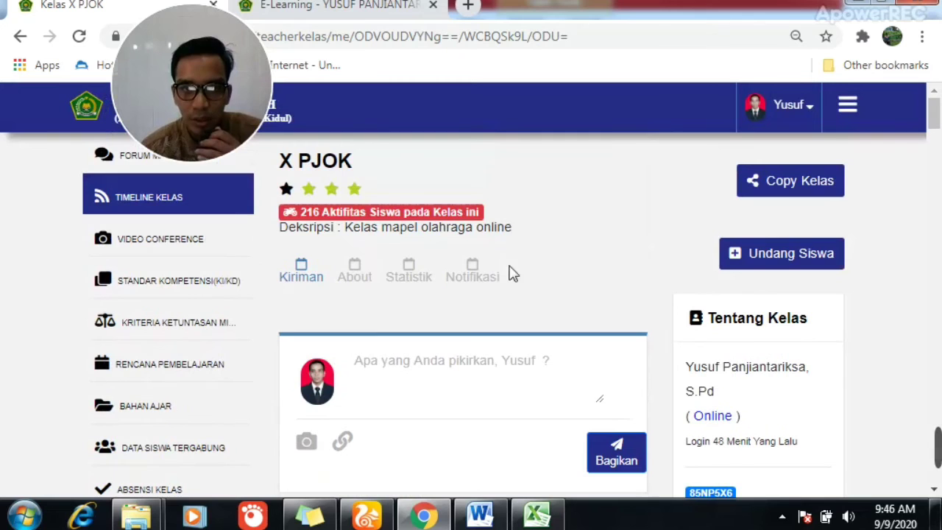
- Open Monitoring Aktifitas Siswa for X PJOK, examine the logged student activities, and return to the class timeline
click(345, 217)
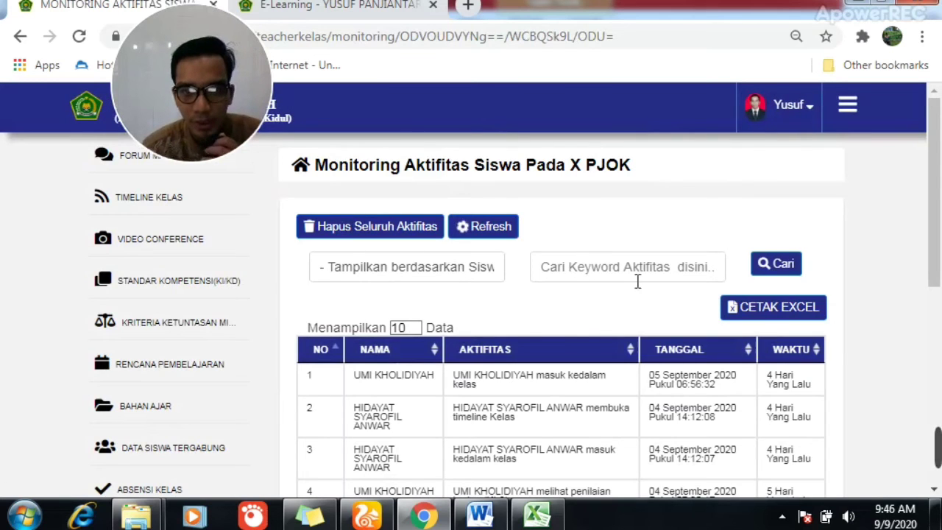
scroll(531, 376, down, 1)
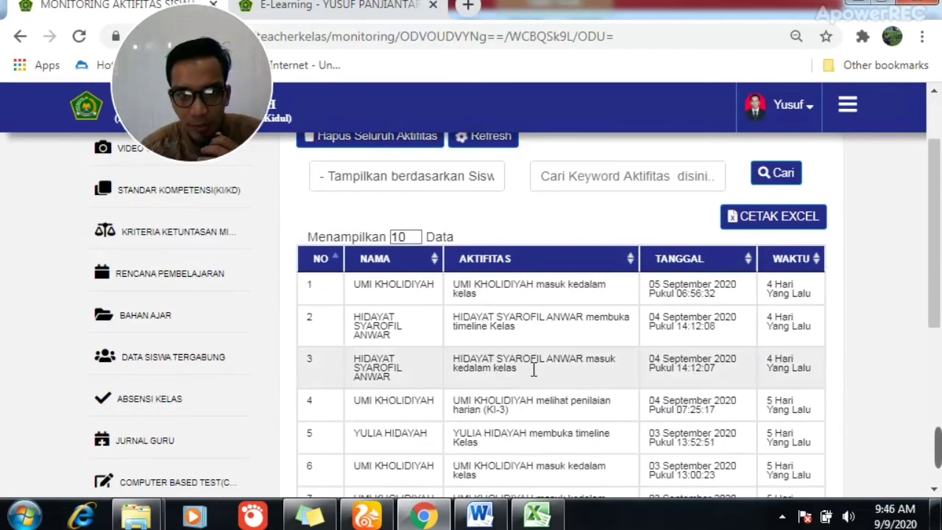
scroll(544, 416, down, 1)
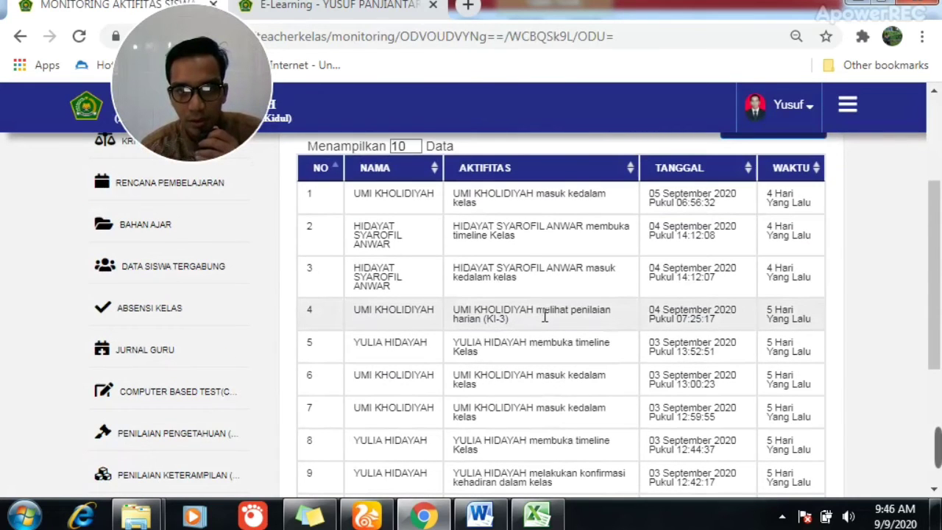
scroll(599, 421, down, 1)
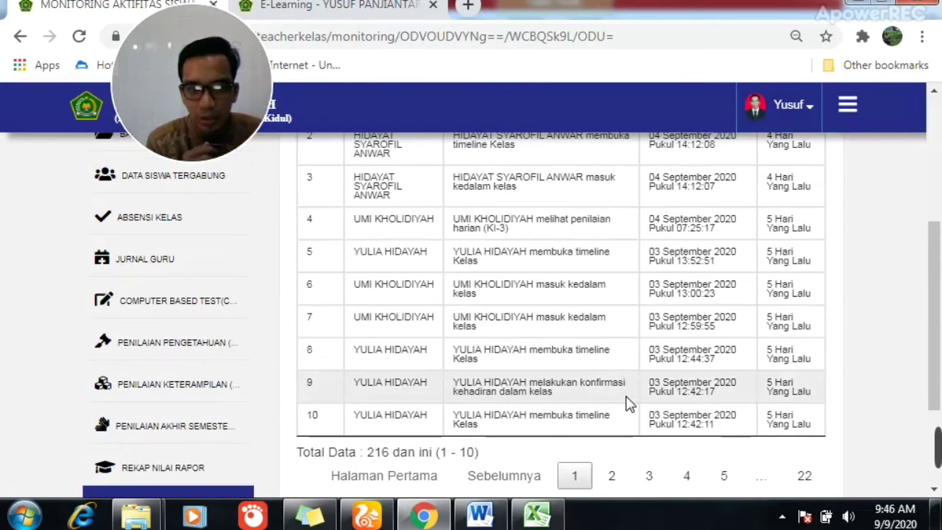
scroll(628, 402, up, 3)
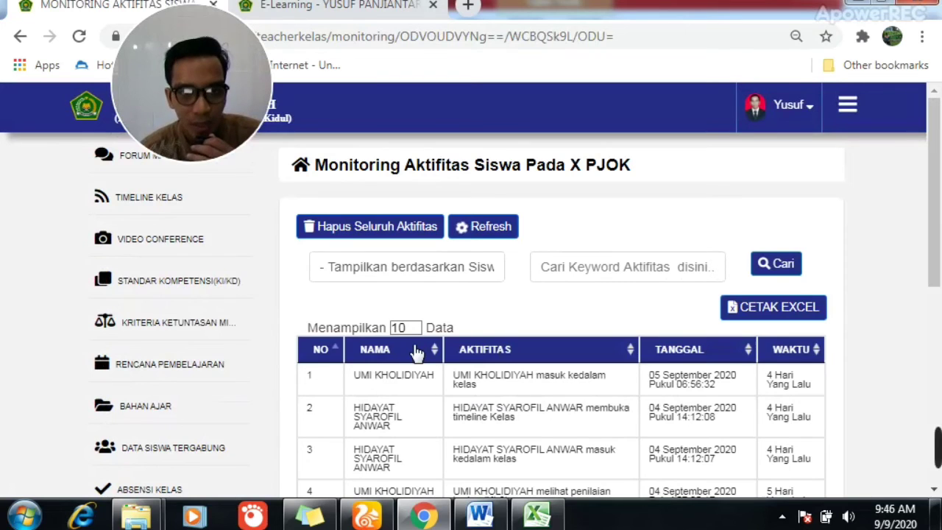
scroll(616, 395, down, 2)
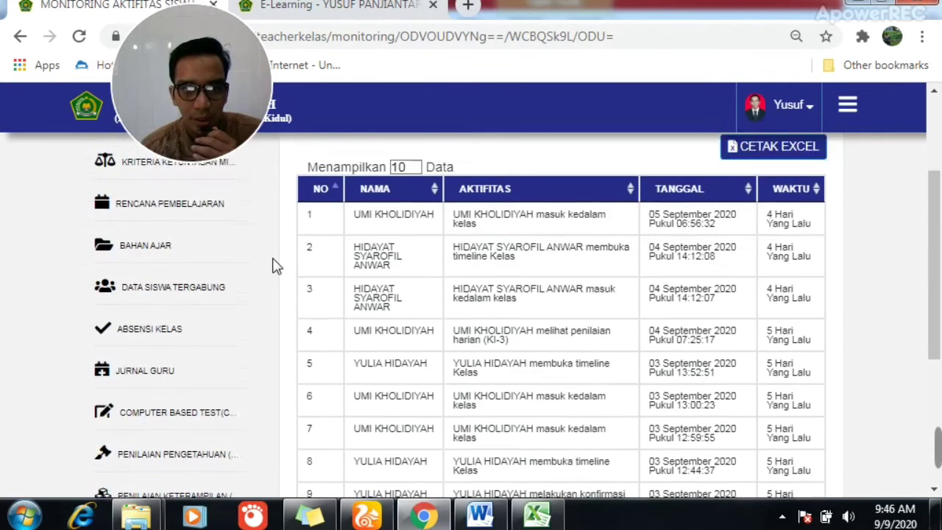
scroll(272, 267, up, 2)
click(137, 200)
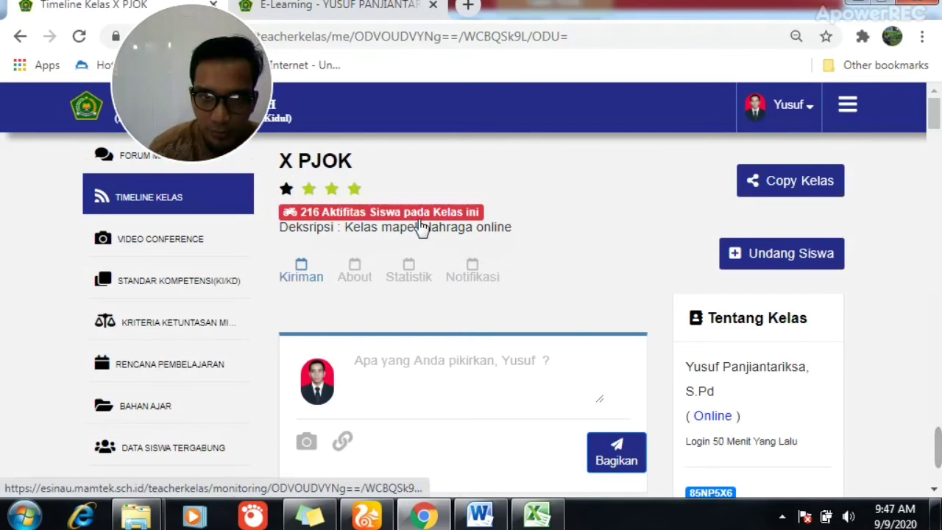
- Read the X PJOK timeline's atletik post down to its comment area and the following post, and return to the class header
scroll(595, 269, down, 3)
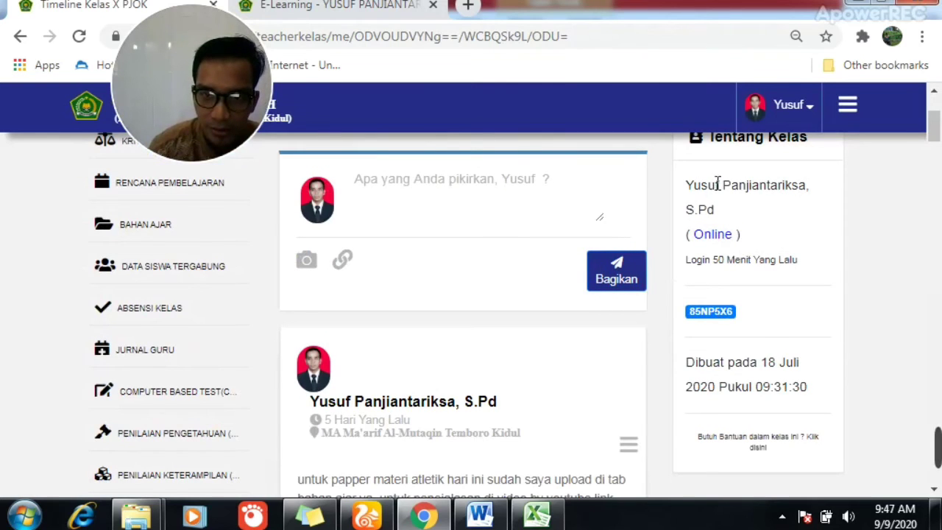
scroll(526, 378, down, 6)
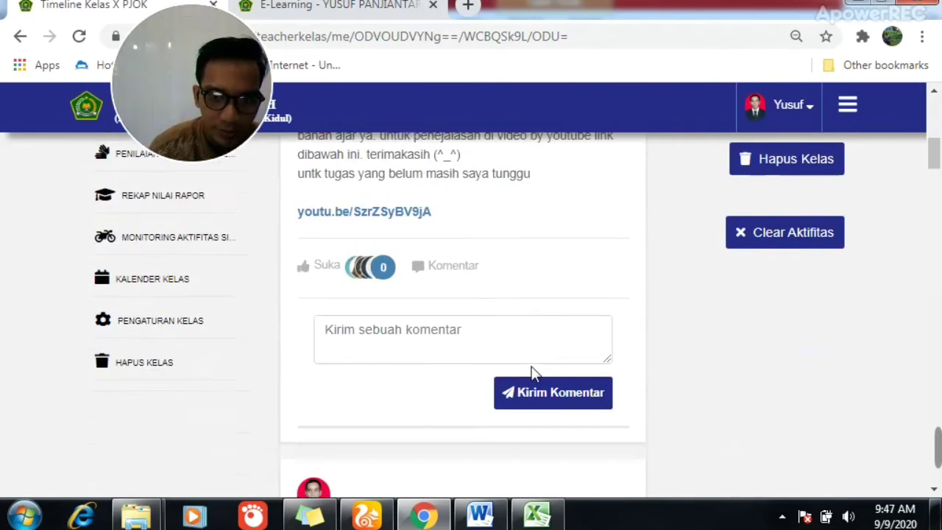
scroll(534, 373, up, 9)
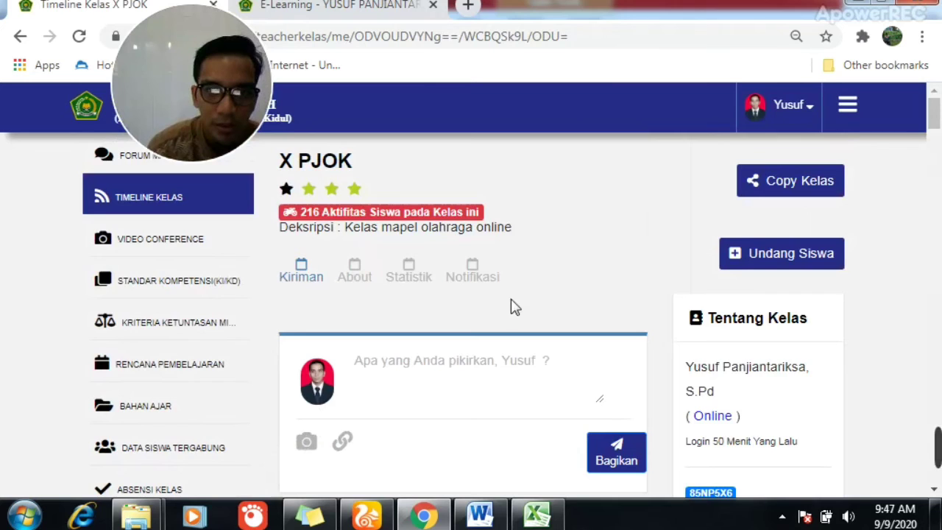
scroll(466, 269, down, 3)
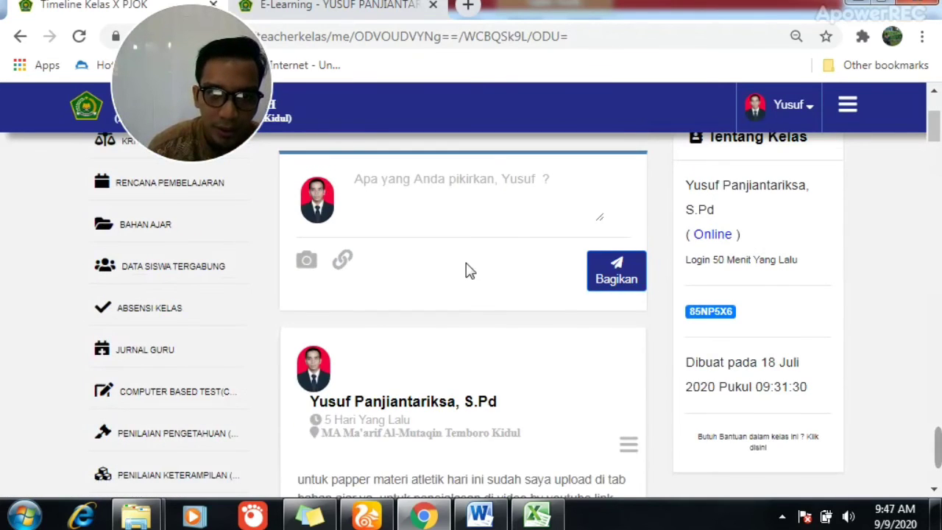
scroll(466, 269, down, 3)
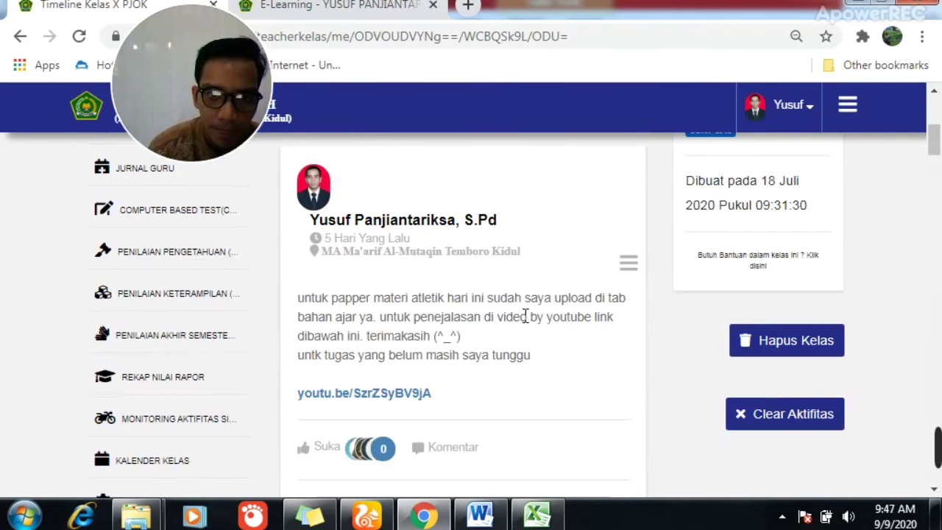
scroll(526, 316, down, 3)
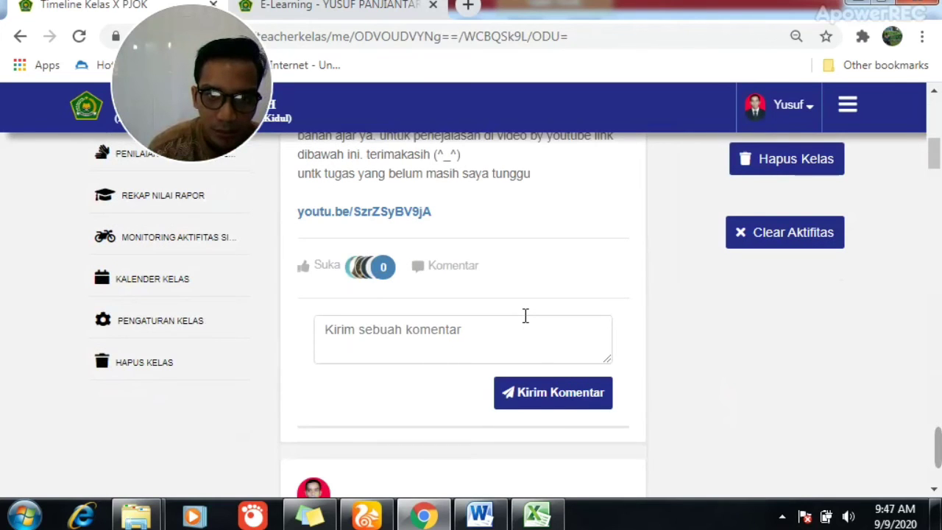
scroll(525, 316, down, 1)
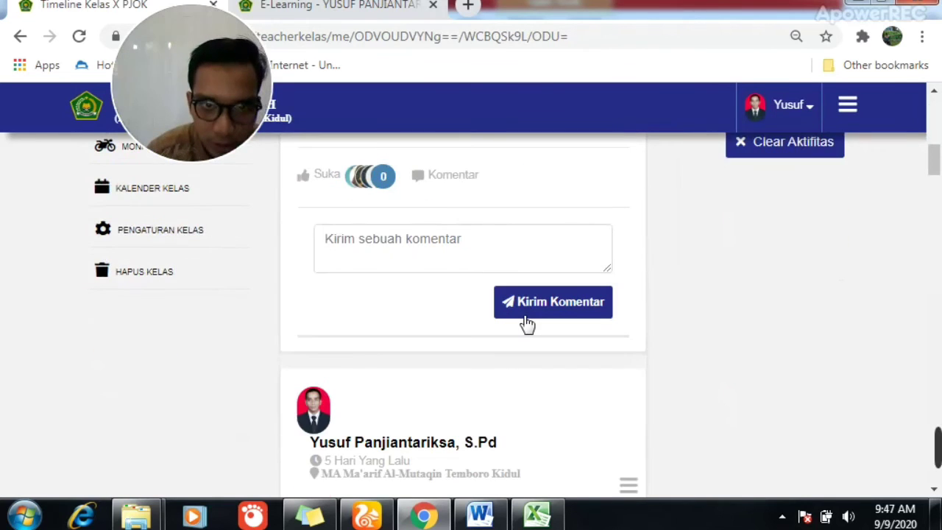
scroll(526, 320, up, 3)
scroll(526, 316, down, 2)
scroll(525, 316, down, 2)
scroll(525, 322, up, 7)
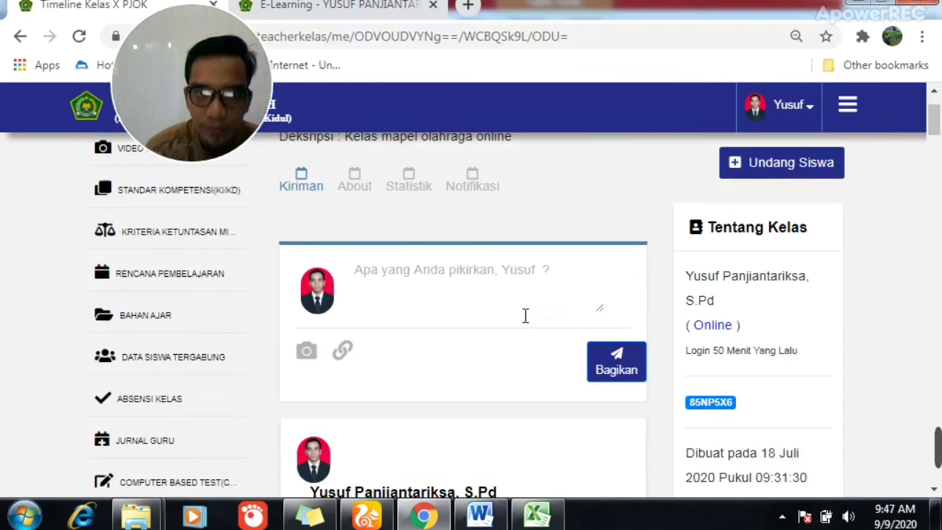
scroll(526, 322, up, 1)
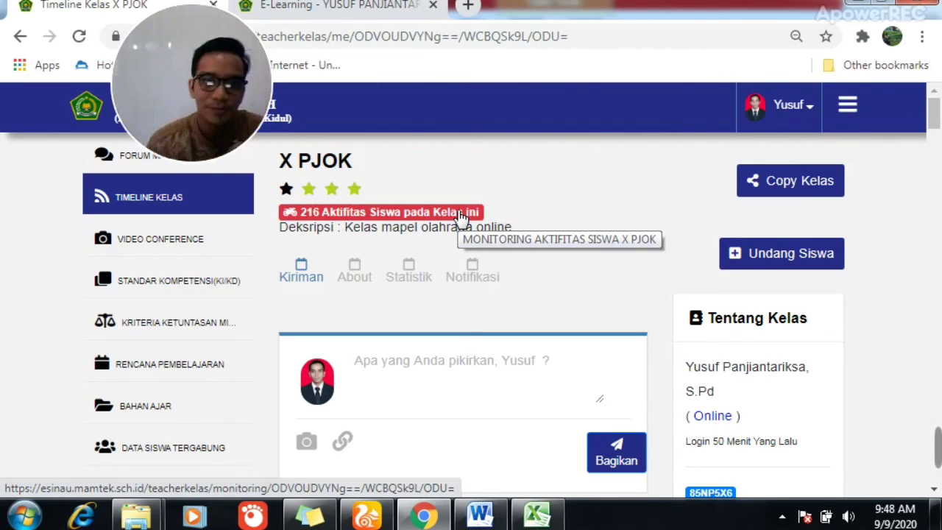
mouse_move(933, 449)
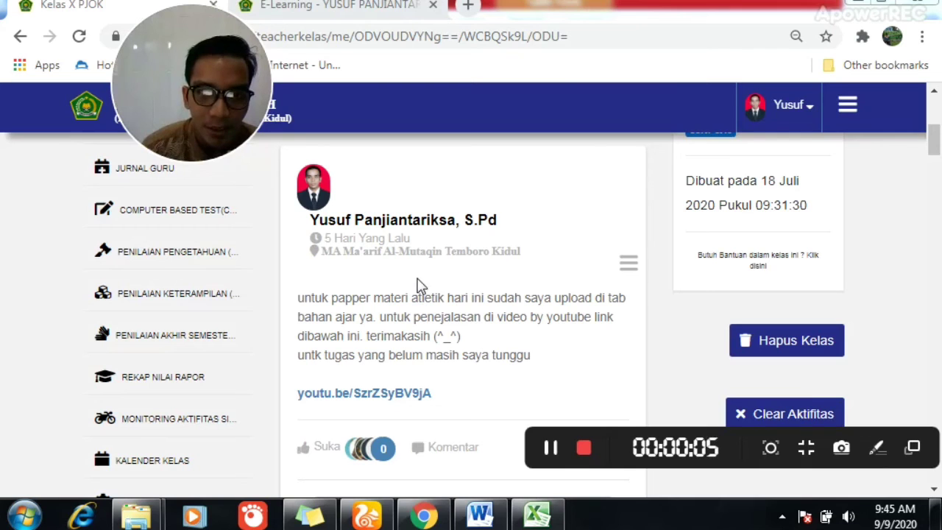
- Look over the class header and latest post, and open and dismiss the post composer's link-sharing dialog without entering a link
scroll(574, 231, up, 5)
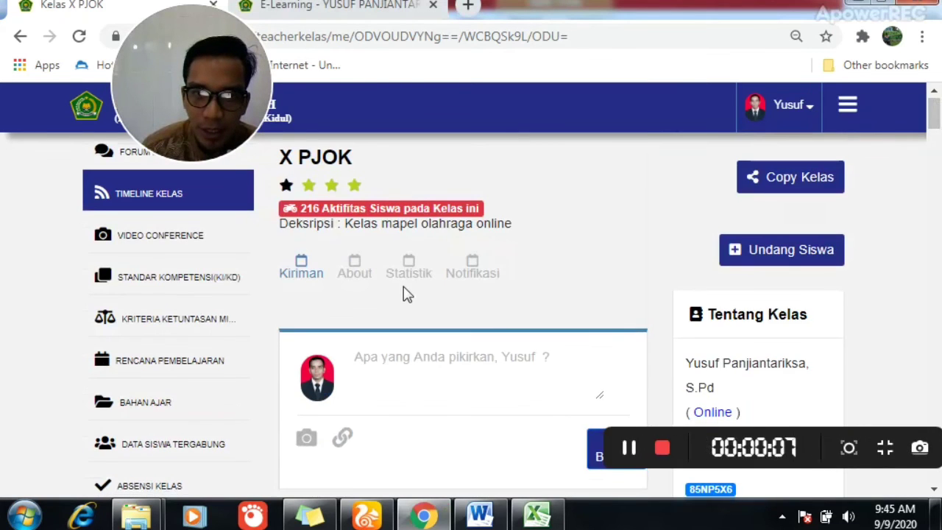
scroll(406, 293, down, 3)
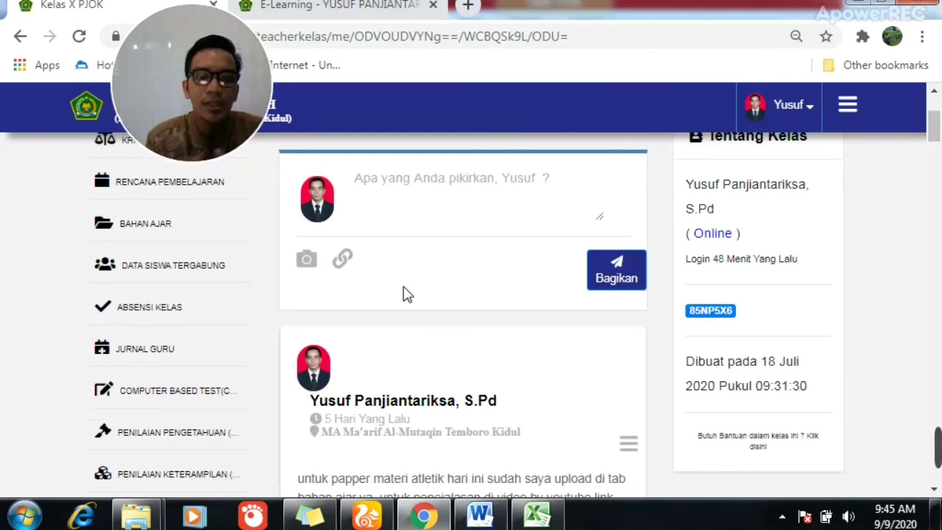
scroll(405, 293, down, 4)
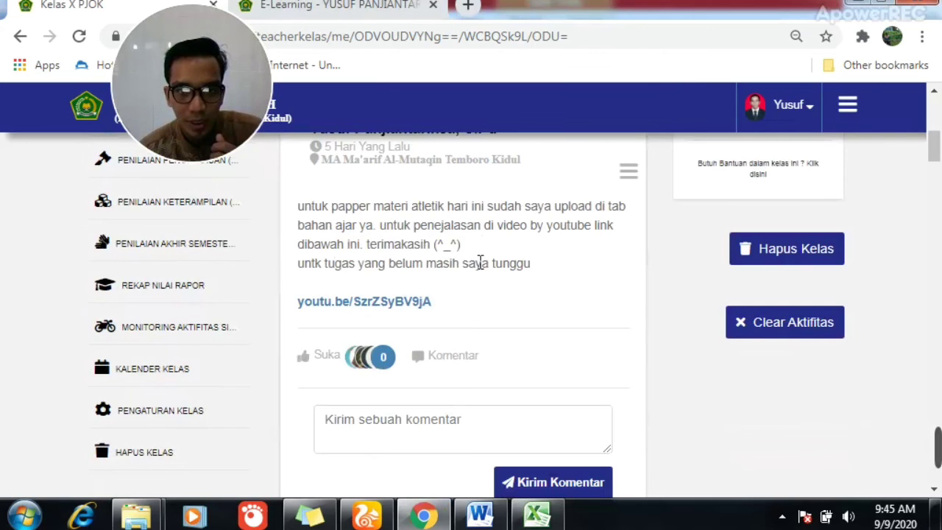
scroll(480, 264, up, 1)
scroll(480, 271, up, 3)
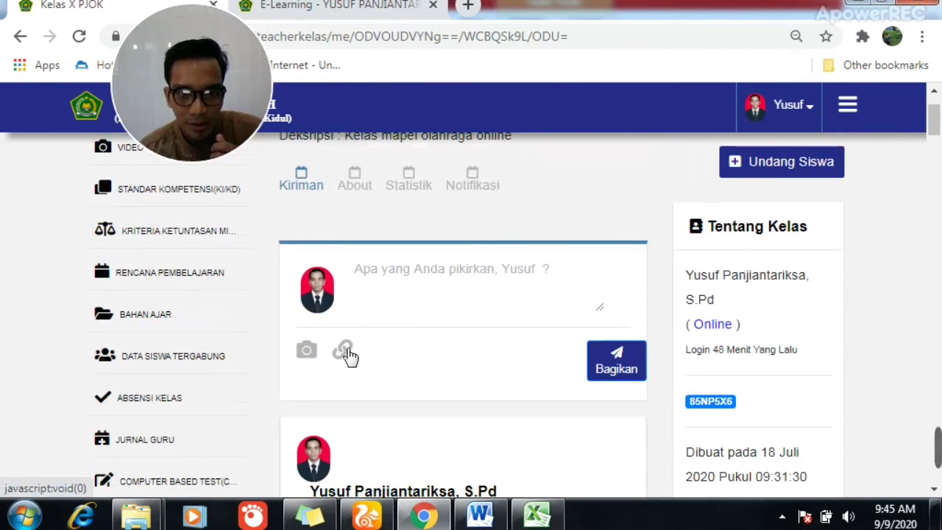
click(345, 353)
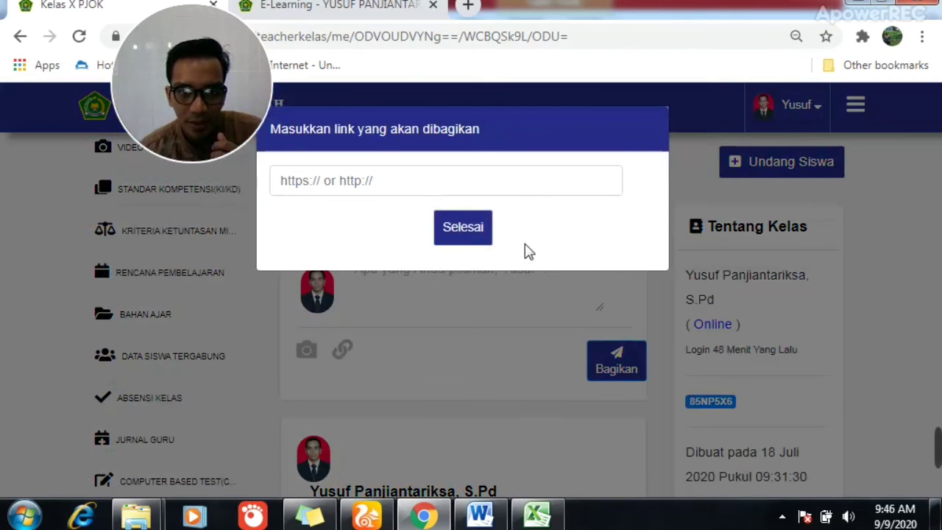
click(482, 257)
- Examine the atletik post's YouTube link and comment area, and return to the X PJOK class header
scroll(481, 301, down, 4)
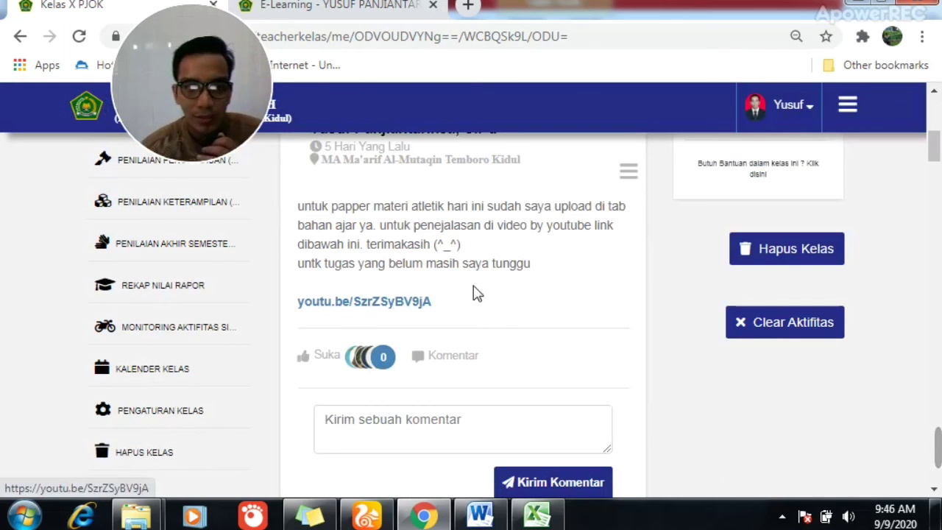
scroll(447, 298, down, 2)
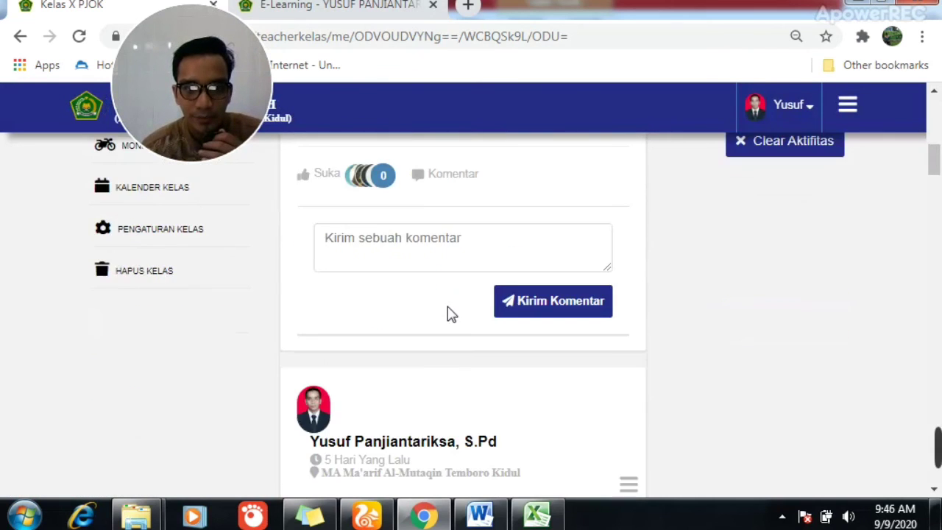
scroll(448, 309, up, 5)
scroll(515, 274, up, 2)
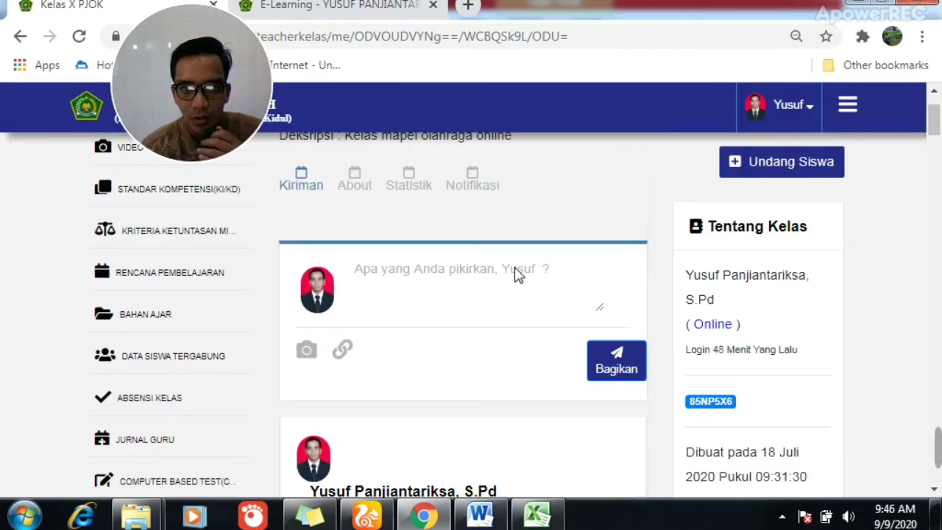
scroll(515, 268, up, 2)
scroll(517, 272, down, 2)
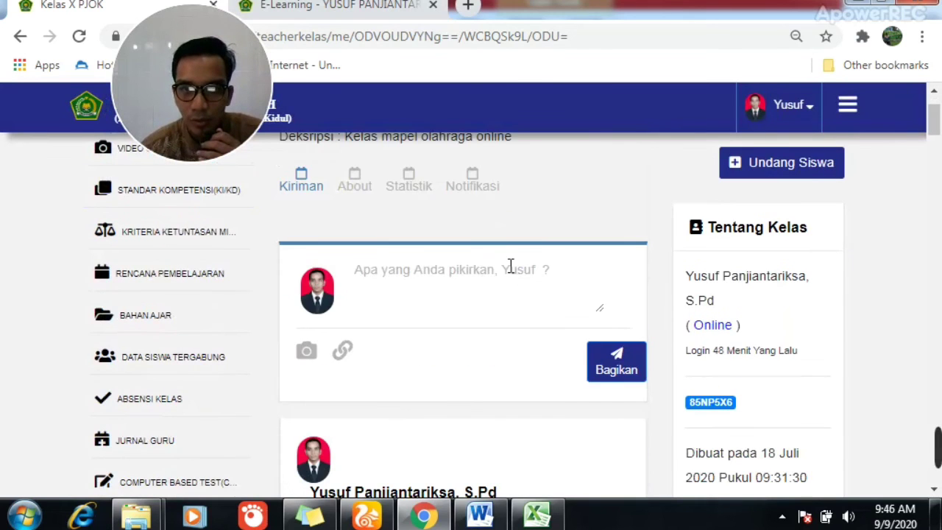
scroll(512, 269, up, 1)
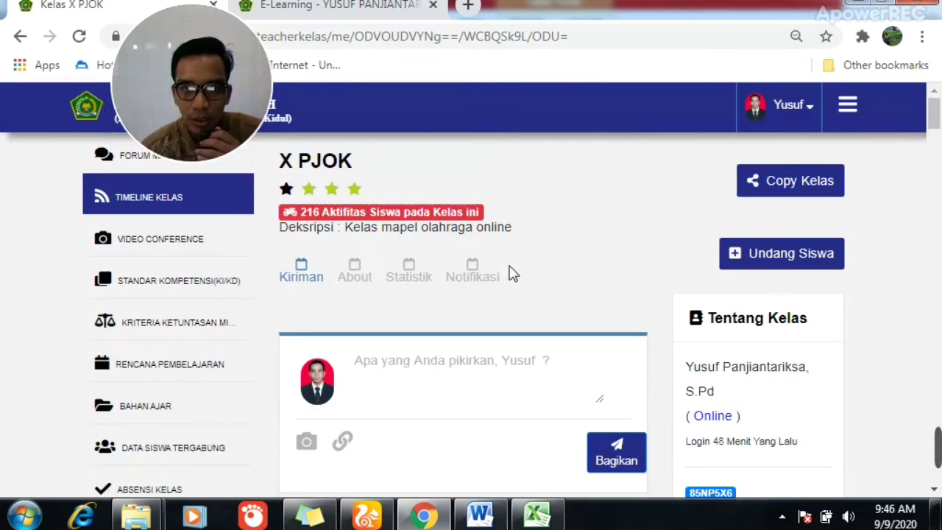
- Open the student activity monitoring for X PJOK, examine the first page of logged activities, and return to Timeline Kelas
click(343, 213)
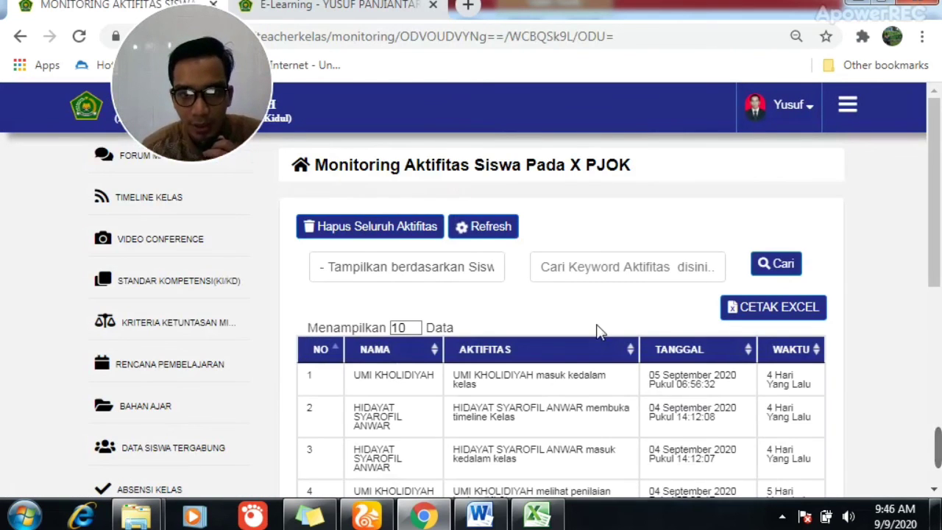
scroll(532, 374, down, 1)
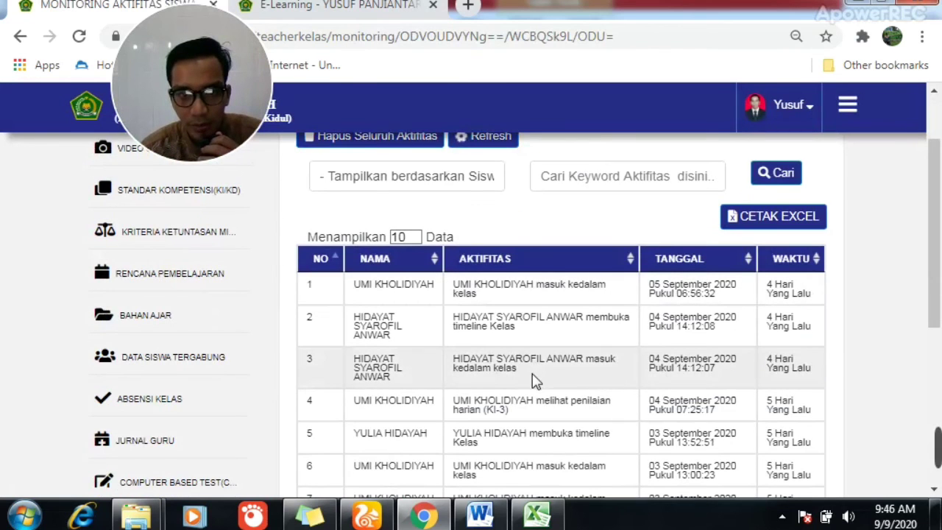
scroll(559, 419, down, 1)
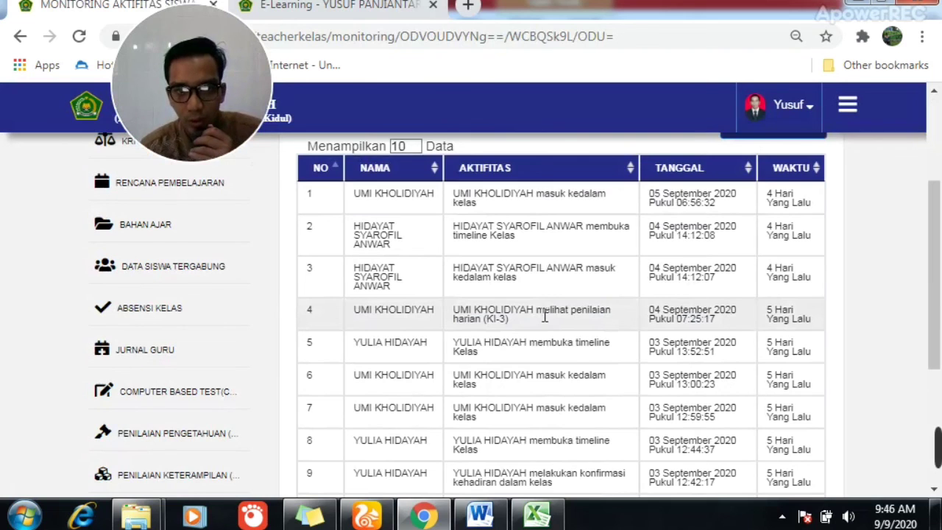
scroll(599, 425, down, 1)
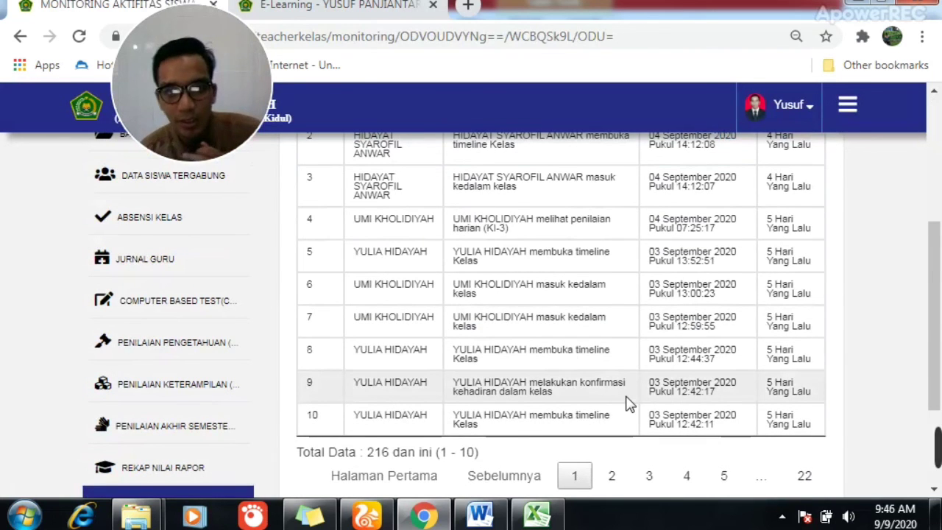
scroll(627, 403, up, 3)
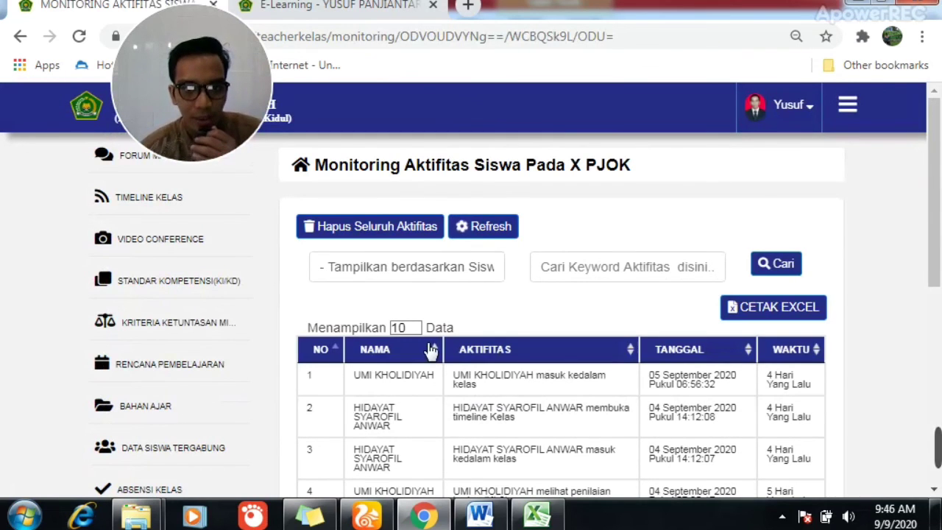
scroll(616, 395, down, 2)
scroll(273, 265, up, 2)
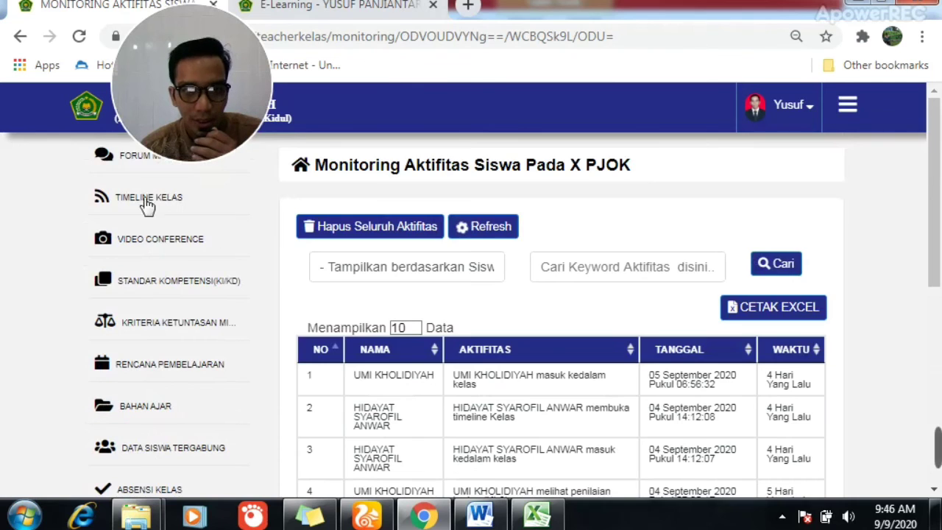
click(147, 200)
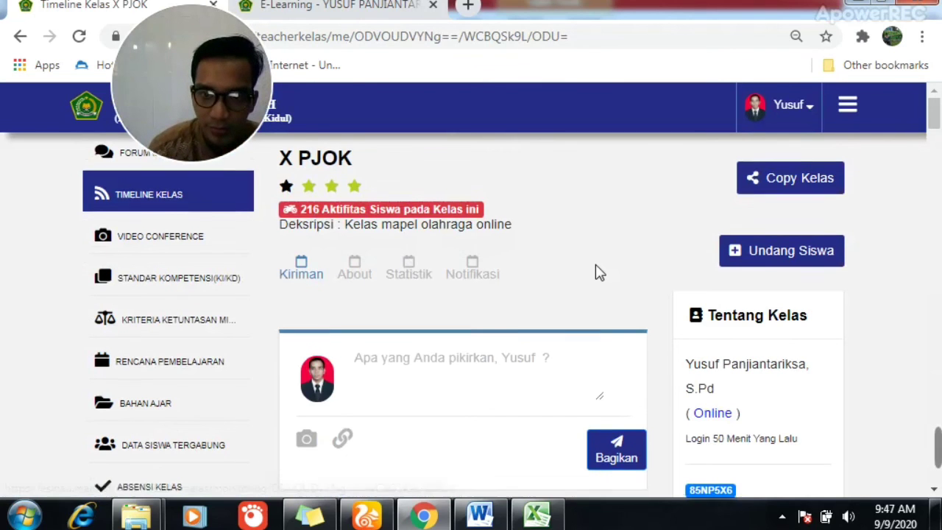
- Review the class timeline from the Tentang Kelas details through the atletik post's comment area, ending back at the class header
scroll(598, 271, down, 3)
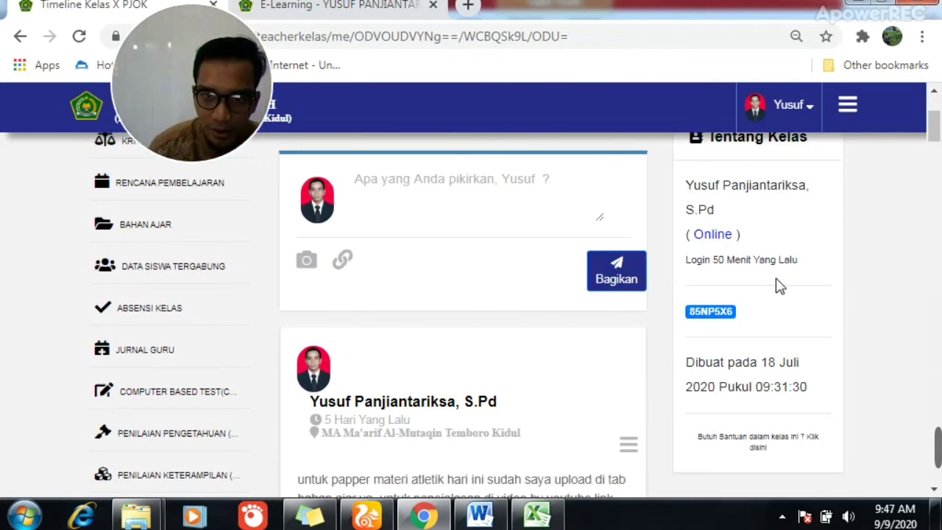
scroll(528, 378, down, 5)
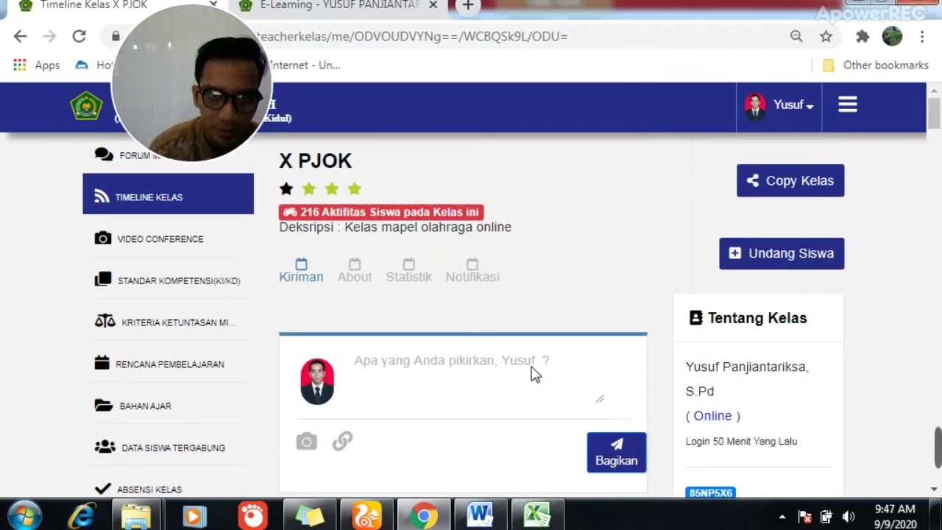
scroll(534, 372, up, 8)
scroll(466, 269, down, 3)
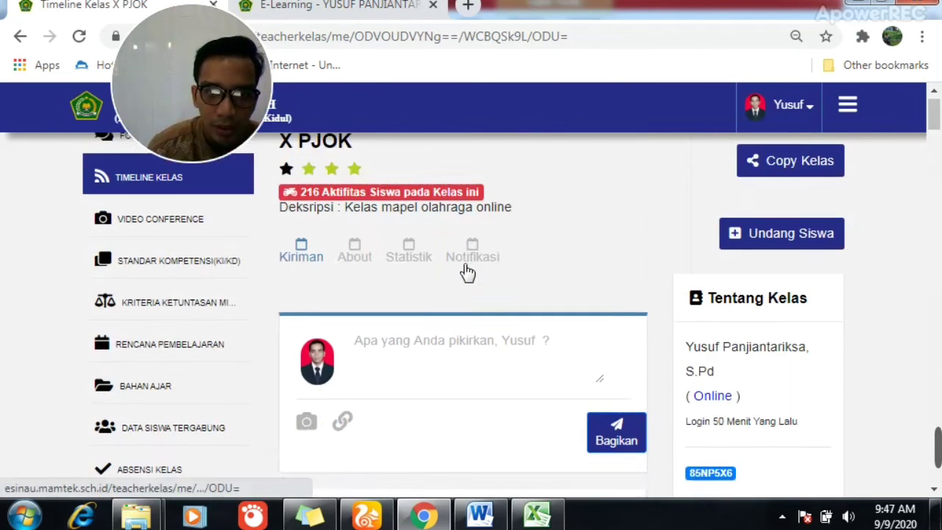
scroll(466, 269, down, 3)
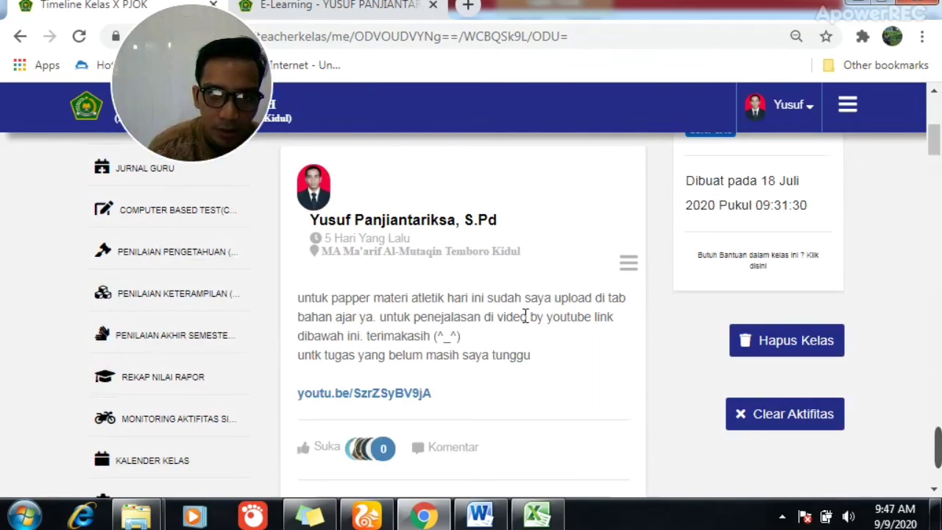
scroll(525, 315, down, 3)
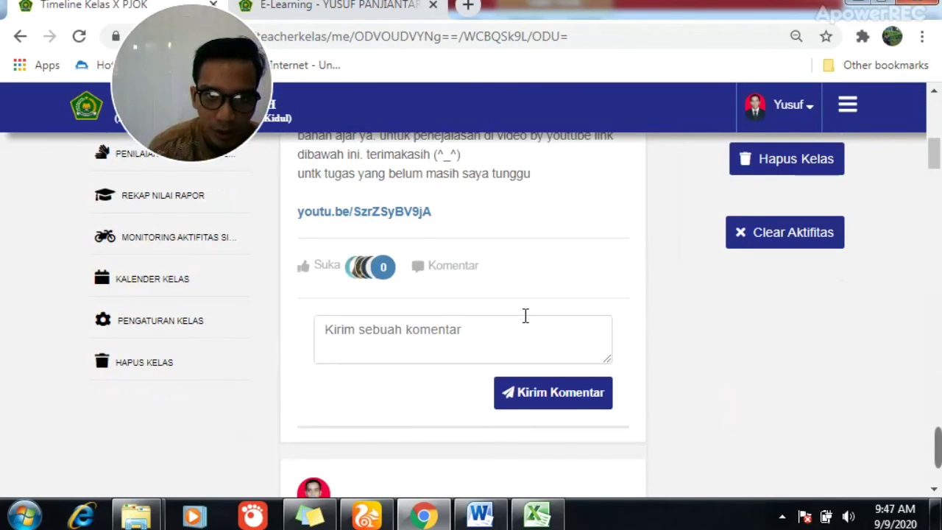
scroll(523, 316, down, 2)
scroll(526, 323, up, 4)
scroll(525, 316, down, 2)
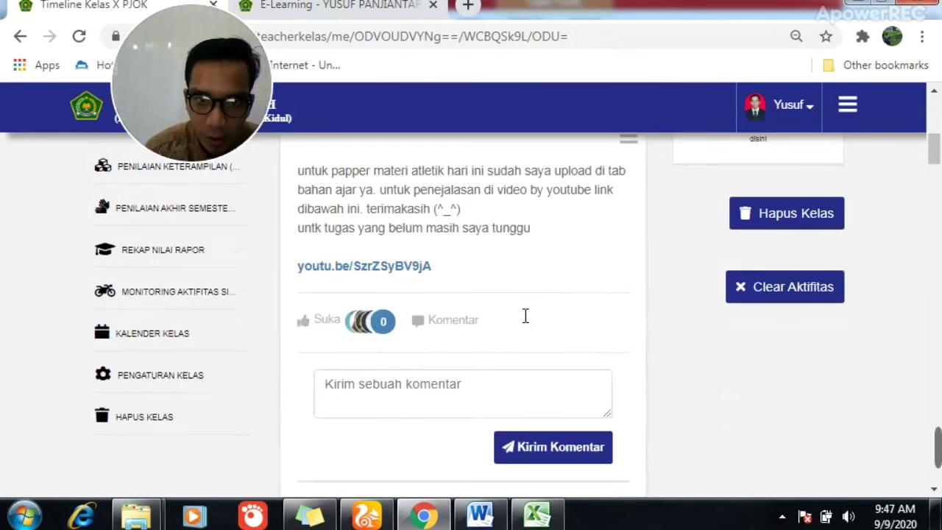
scroll(525, 318, down, 2)
scroll(525, 320, up, 6)
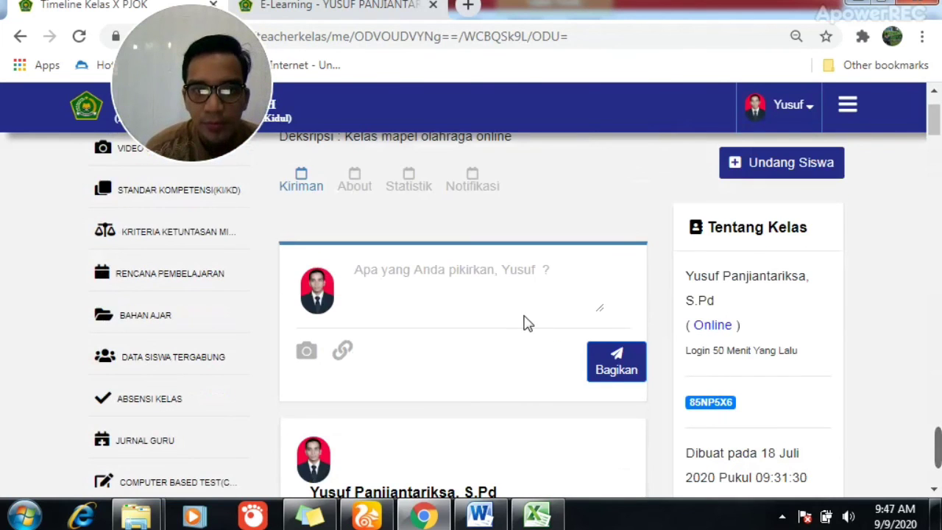
scroll(524, 321, up, 2)
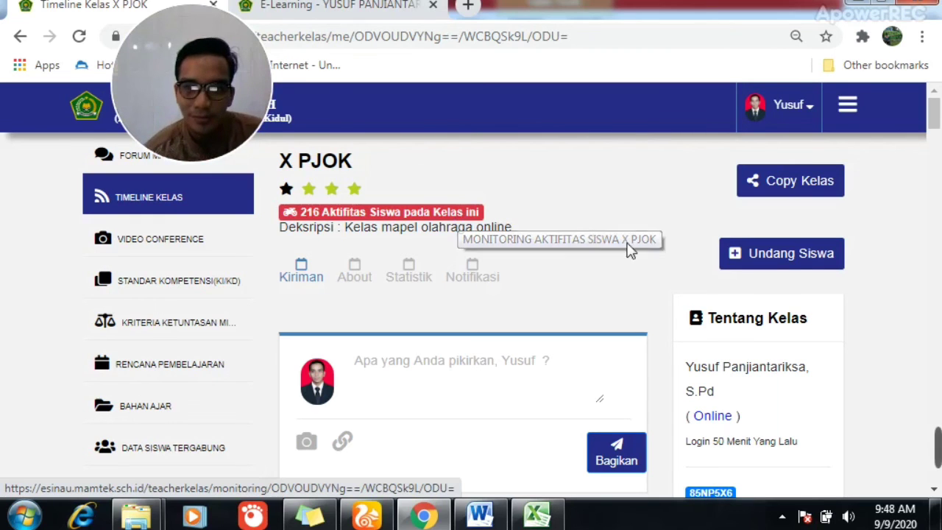
mouse_move(937, 446)
click(584, 441)
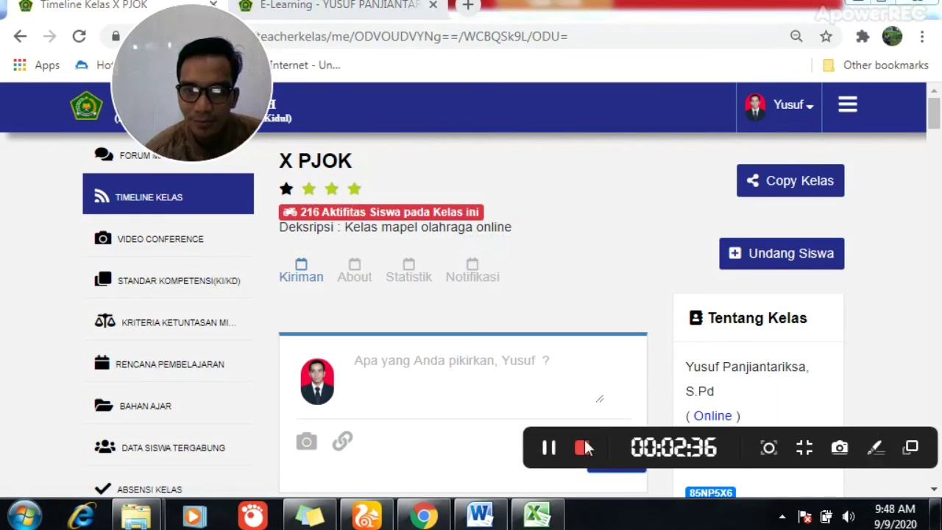